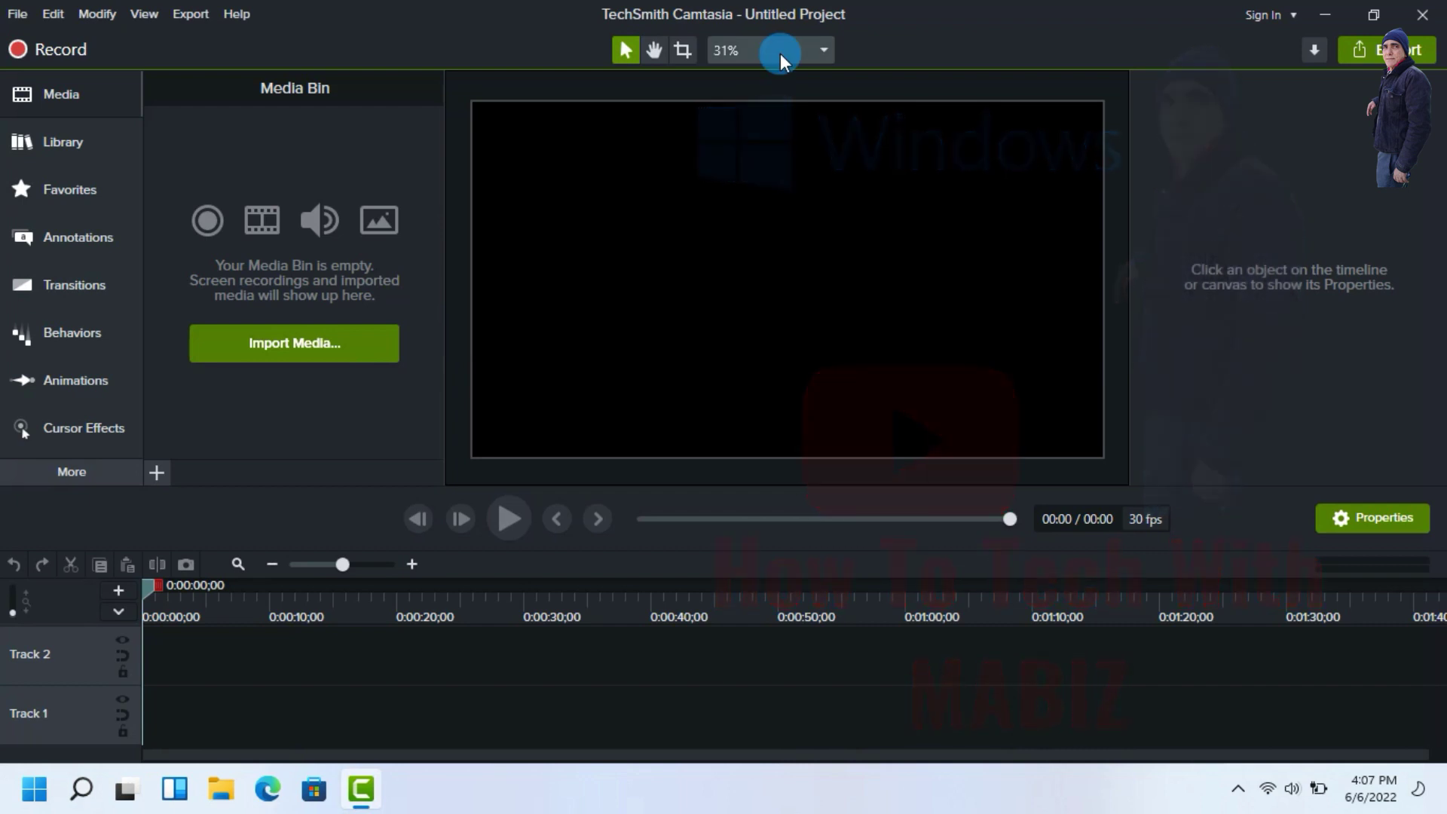
# Apply the project settings with 1080p HD (1920x1080) canvas dimensions and a 30 fps frame rate.
pyautogui.click(780, 49)
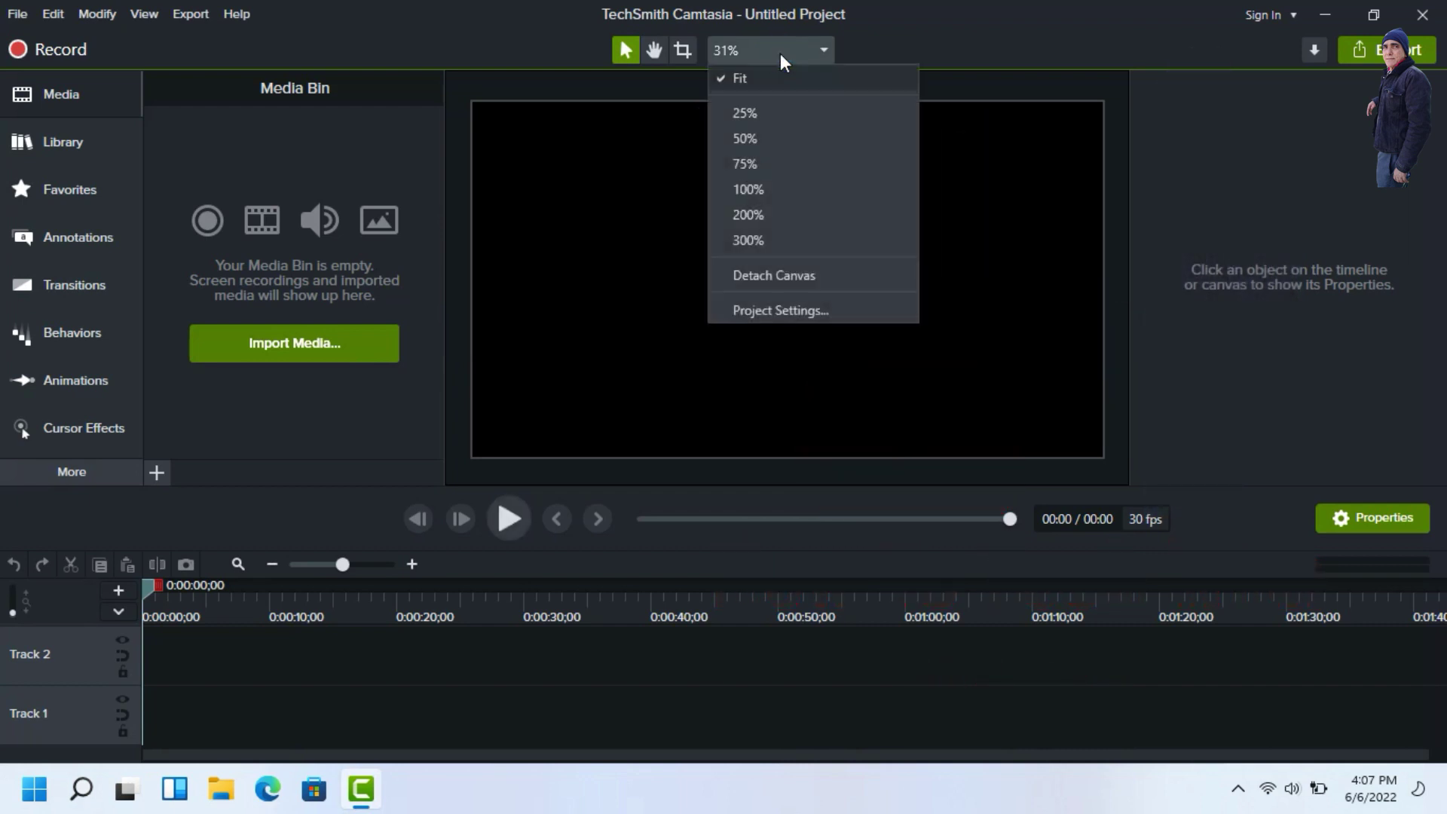
pyautogui.click(770, 310)
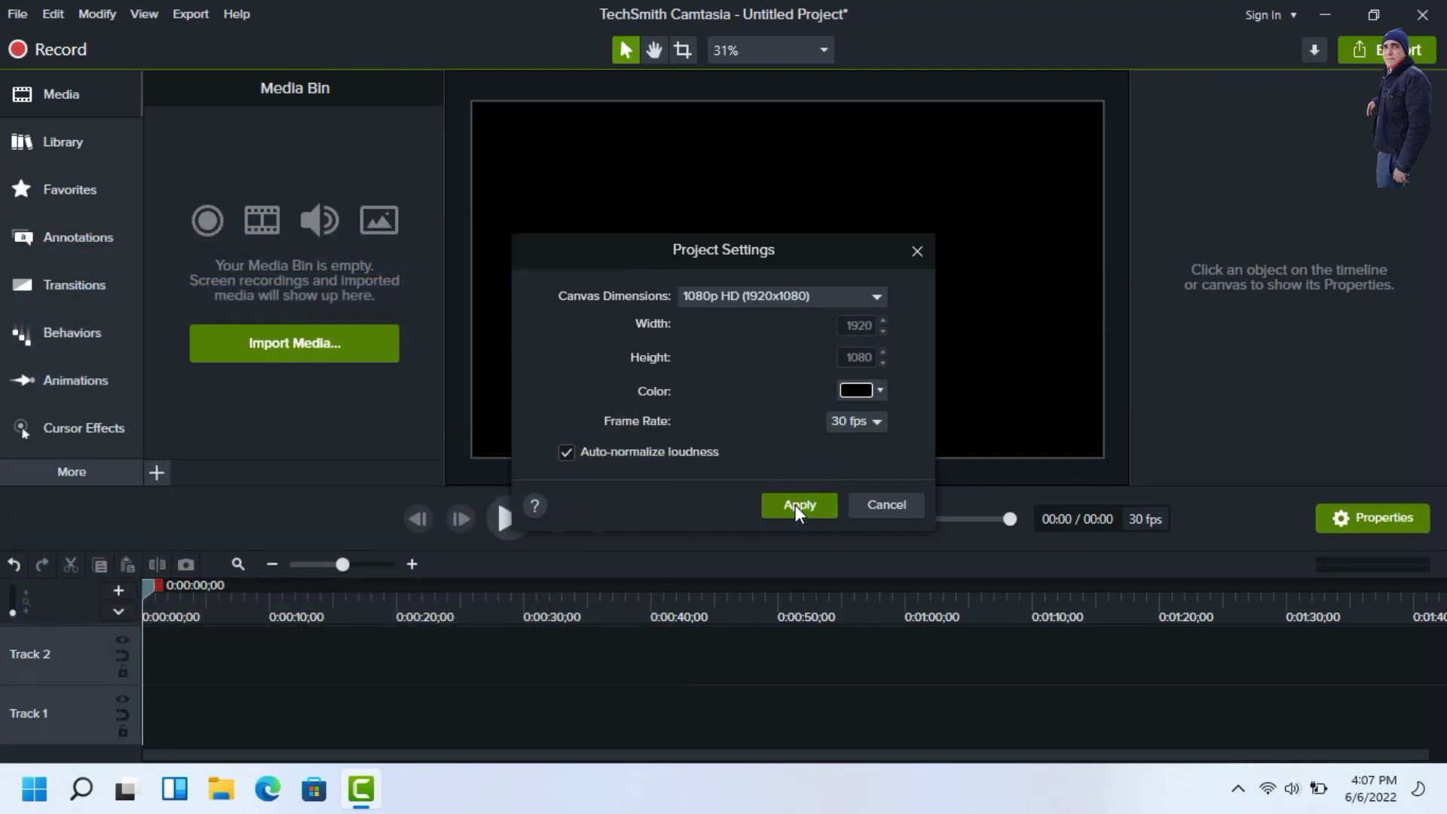
pyautogui.click(794, 505)
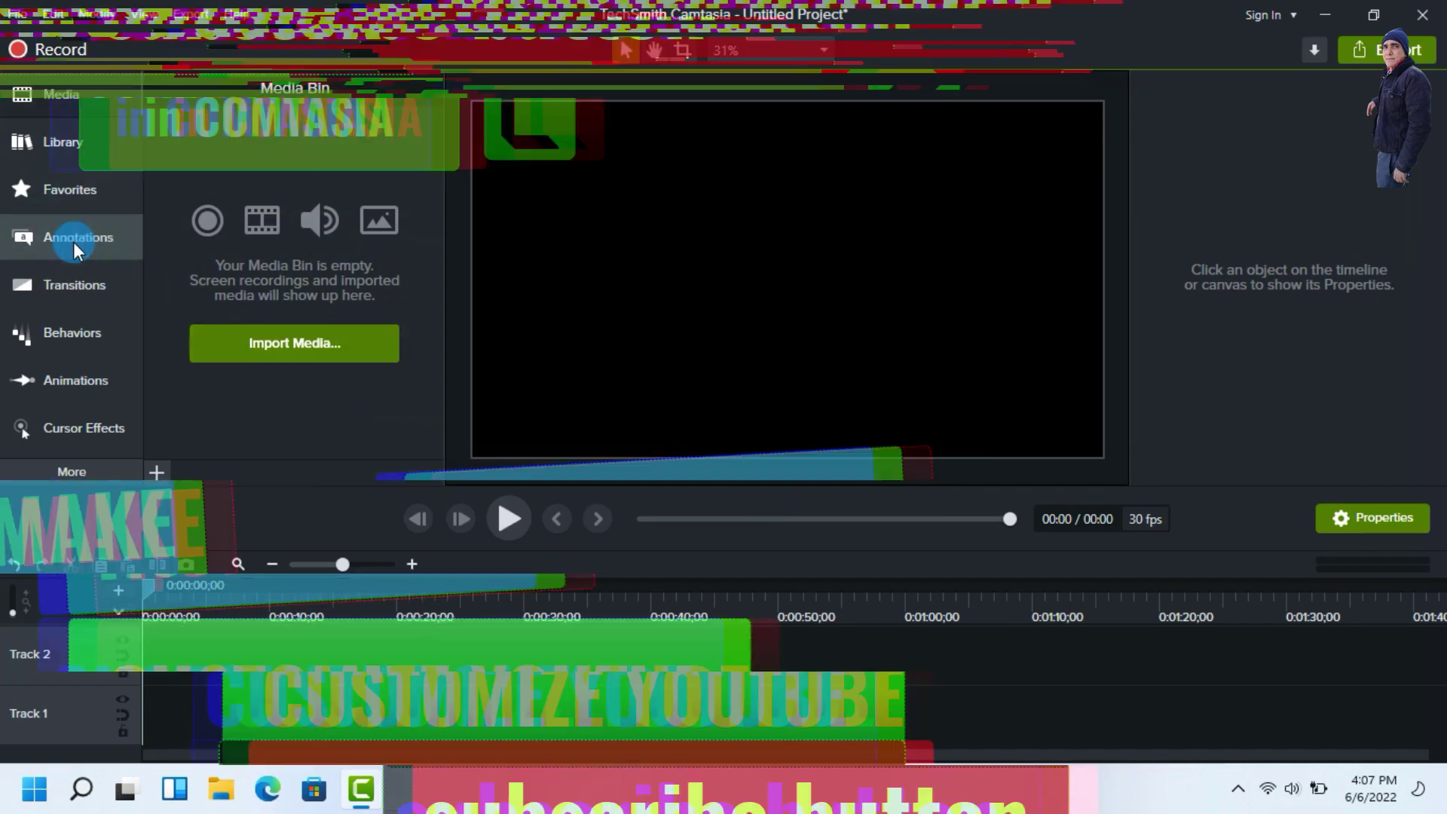
# Add a white text rectangle callout and enlarge it to cover the whole canvas.
pyautogui.click(74, 241)
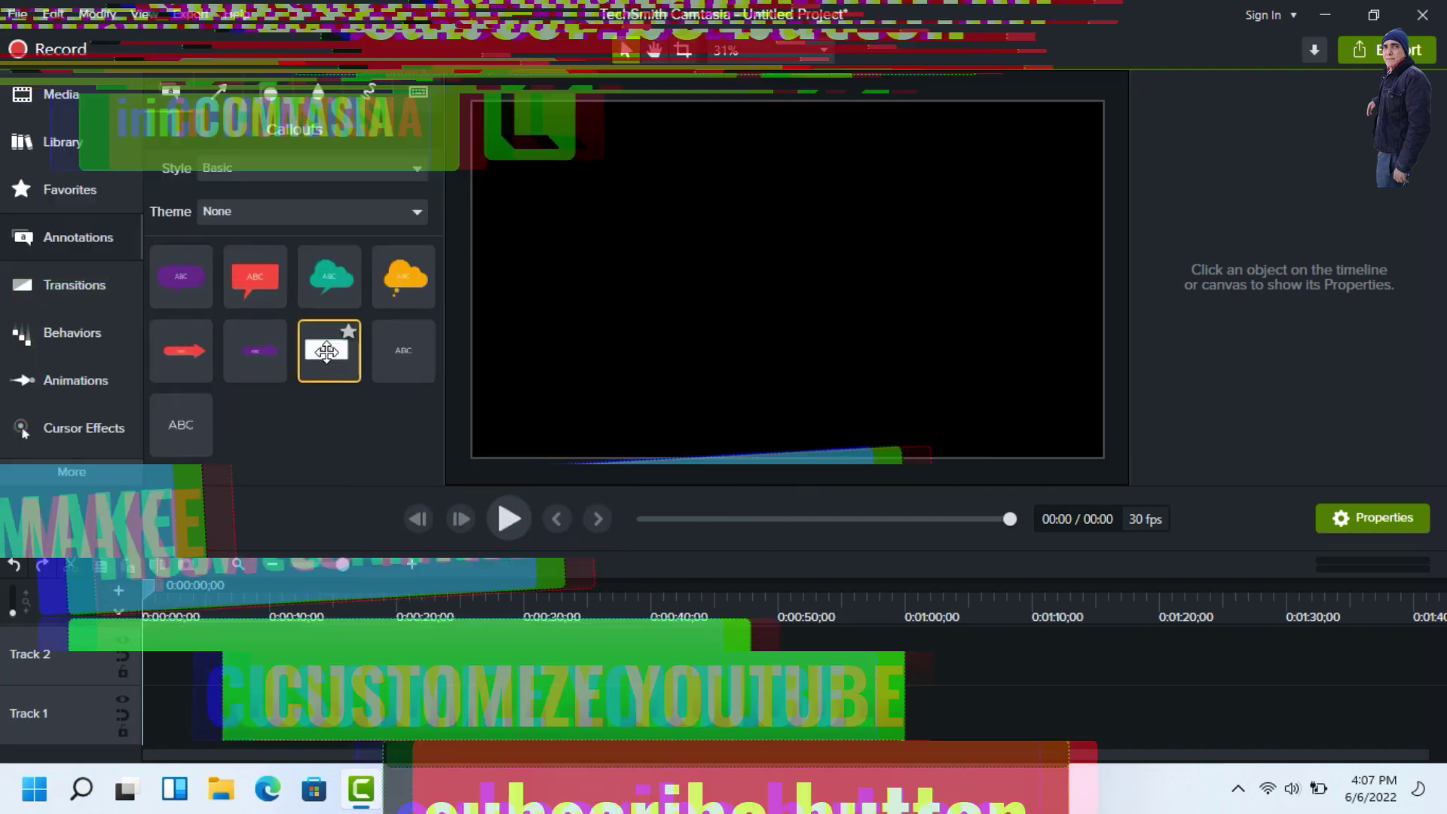
pyautogui.doubleClick(326, 349)
pyautogui.moveTo(731, 255); pyautogui.dragTo(481, 106)
pyautogui.moveTo(847, 309); pyautogui.dragTo(1096, 454)
# Delete the full-canvas callout's ABC text and open its fill color for editing.
pyautogui.click(786, 284)
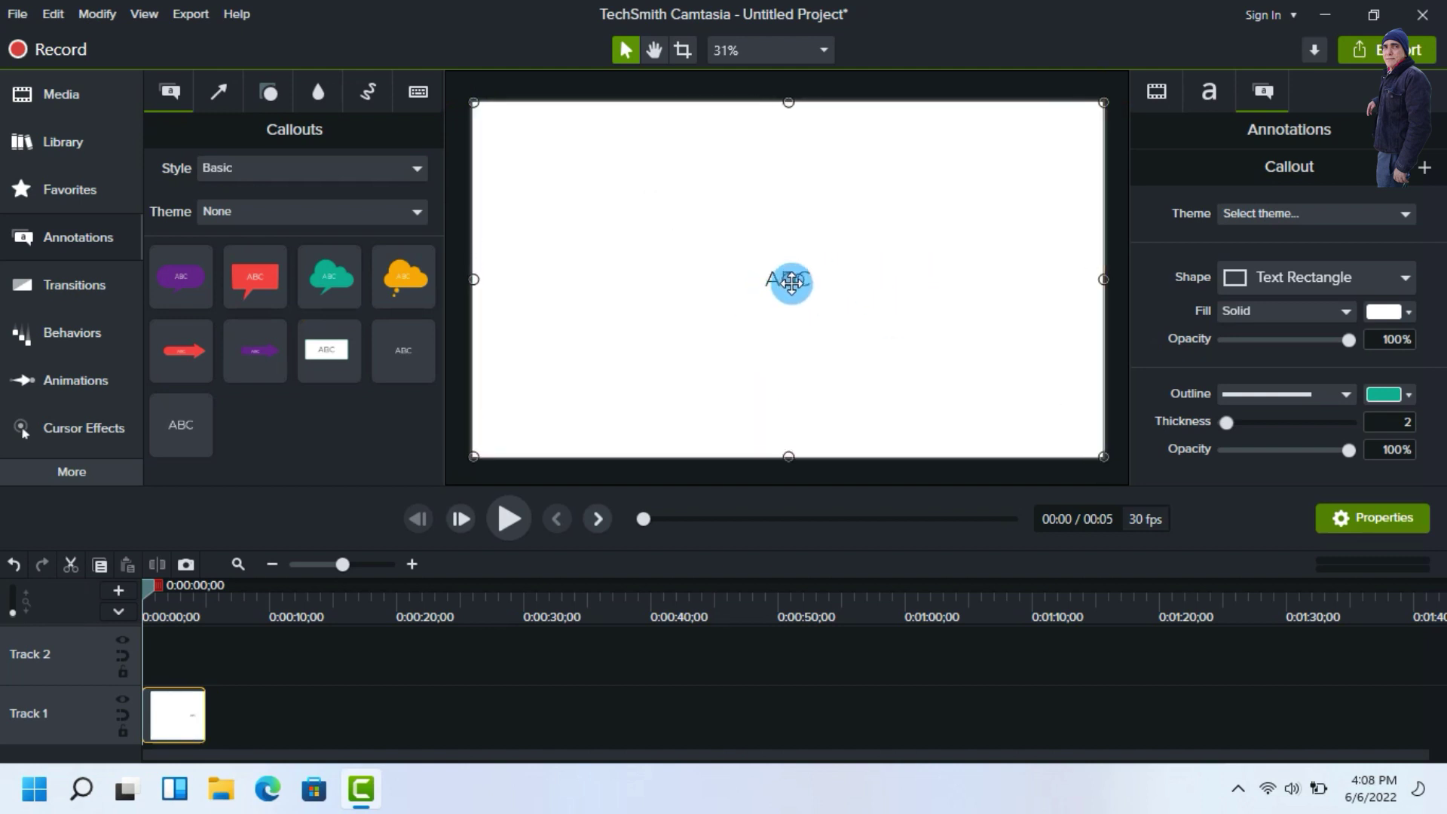
pyautogui.click(790, 282)
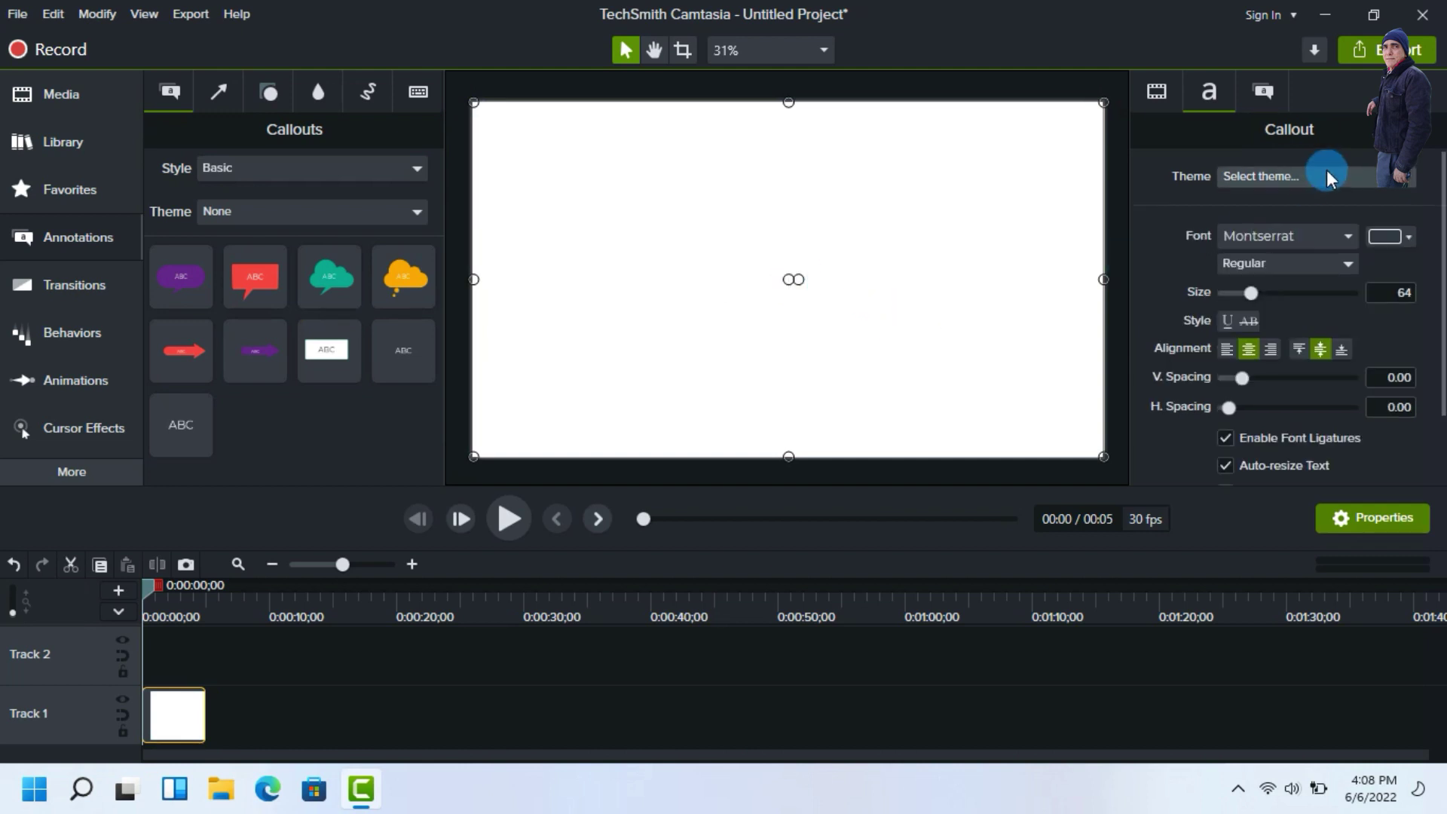
pyautogui.click(1264, 92)
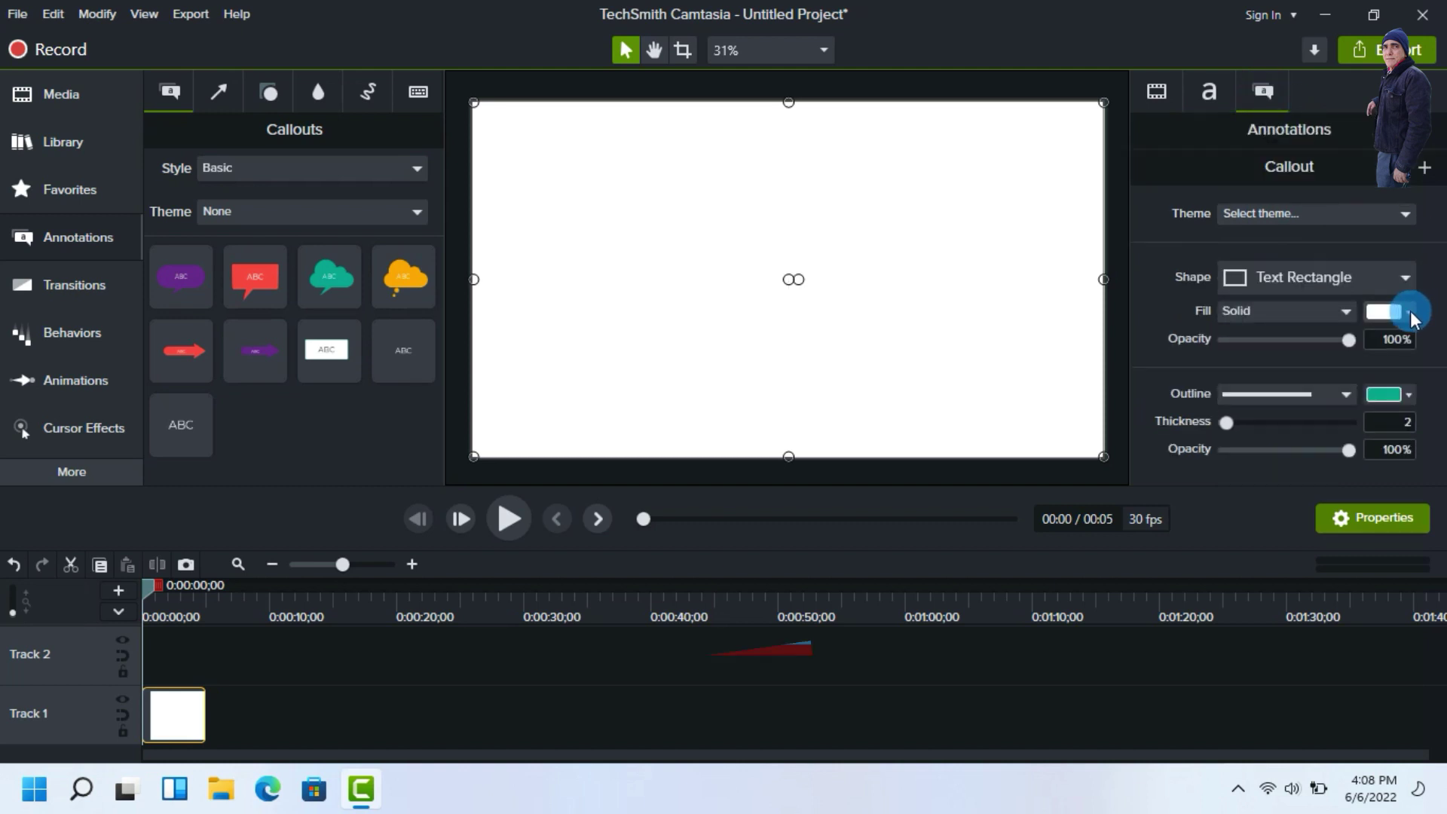
pyautogui.click(1409, 313)
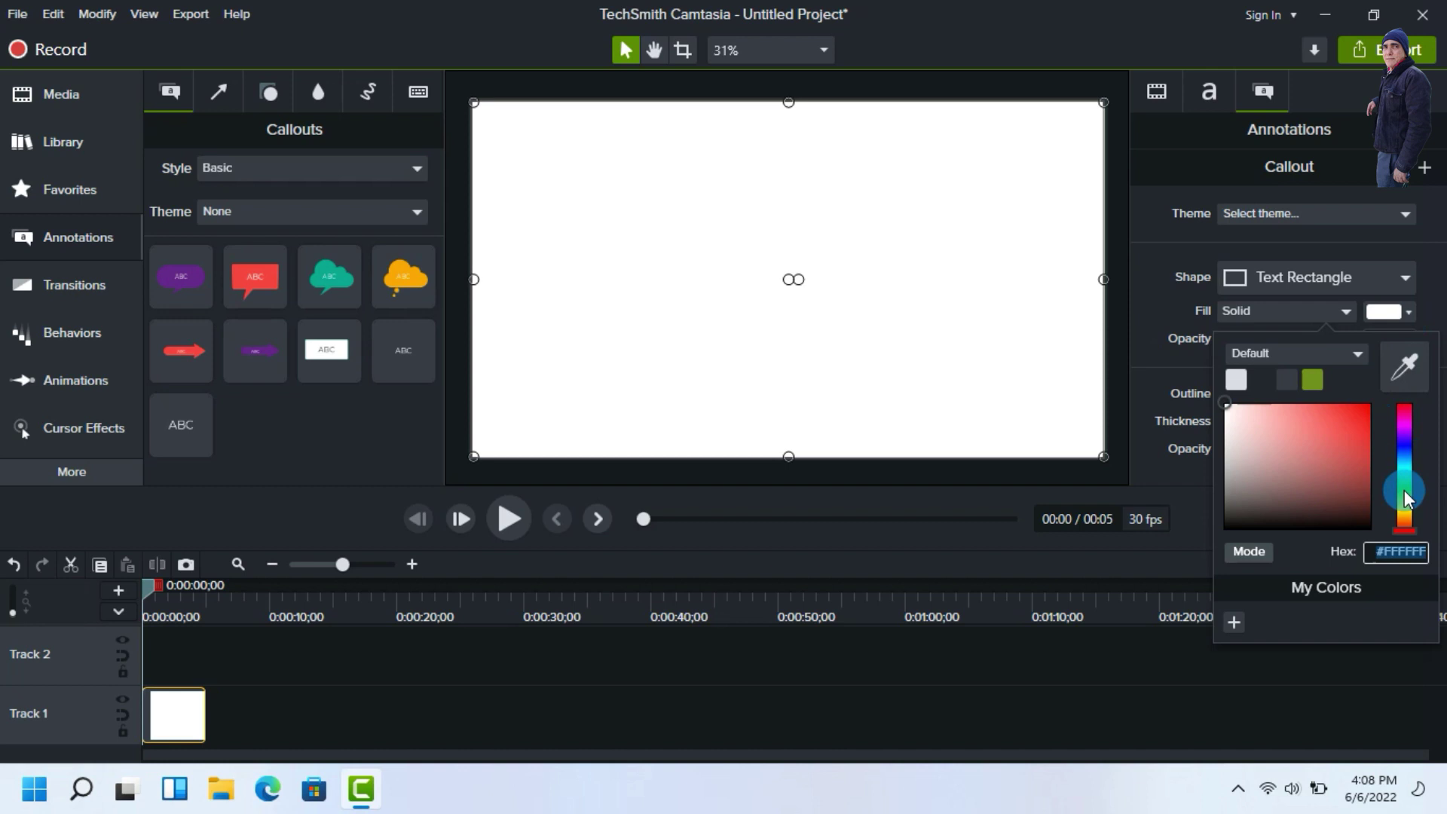
# Launch Camtasia 2021 from the desktop and create a new project.
pyautogui.doubleClick(46, 562)
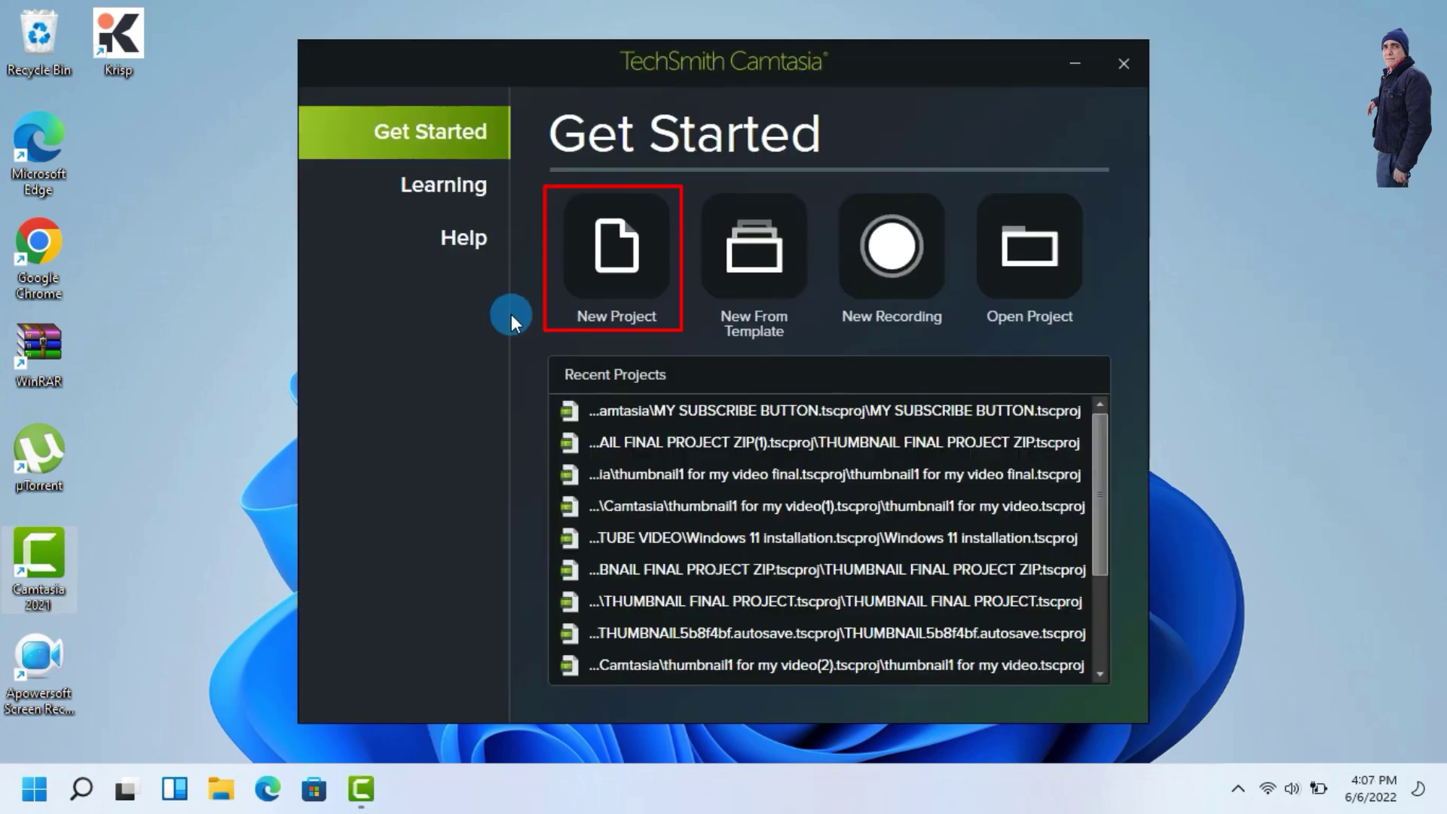
pyautogui.click(601, 278)
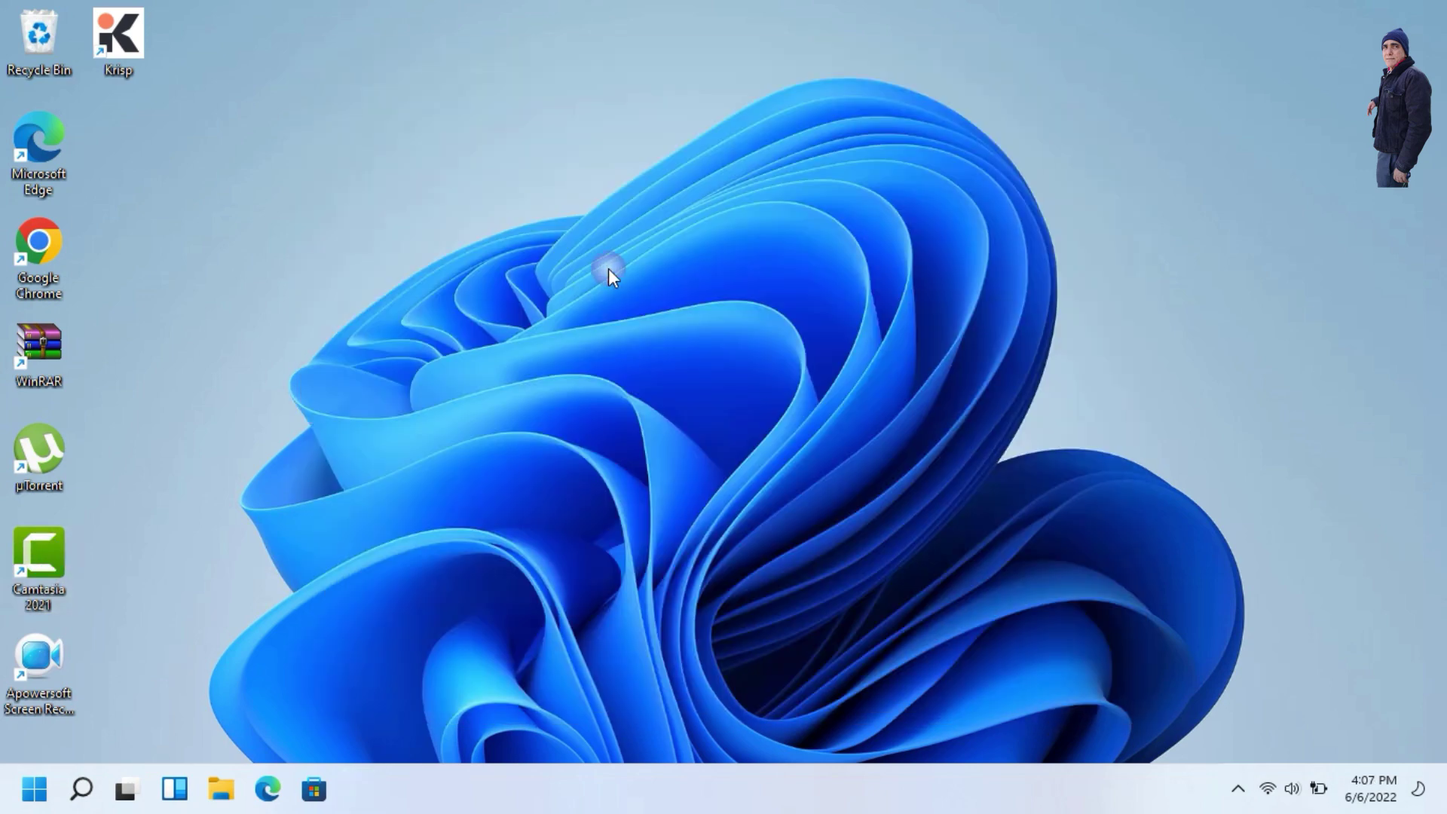
pyautogui.click(387, 388)
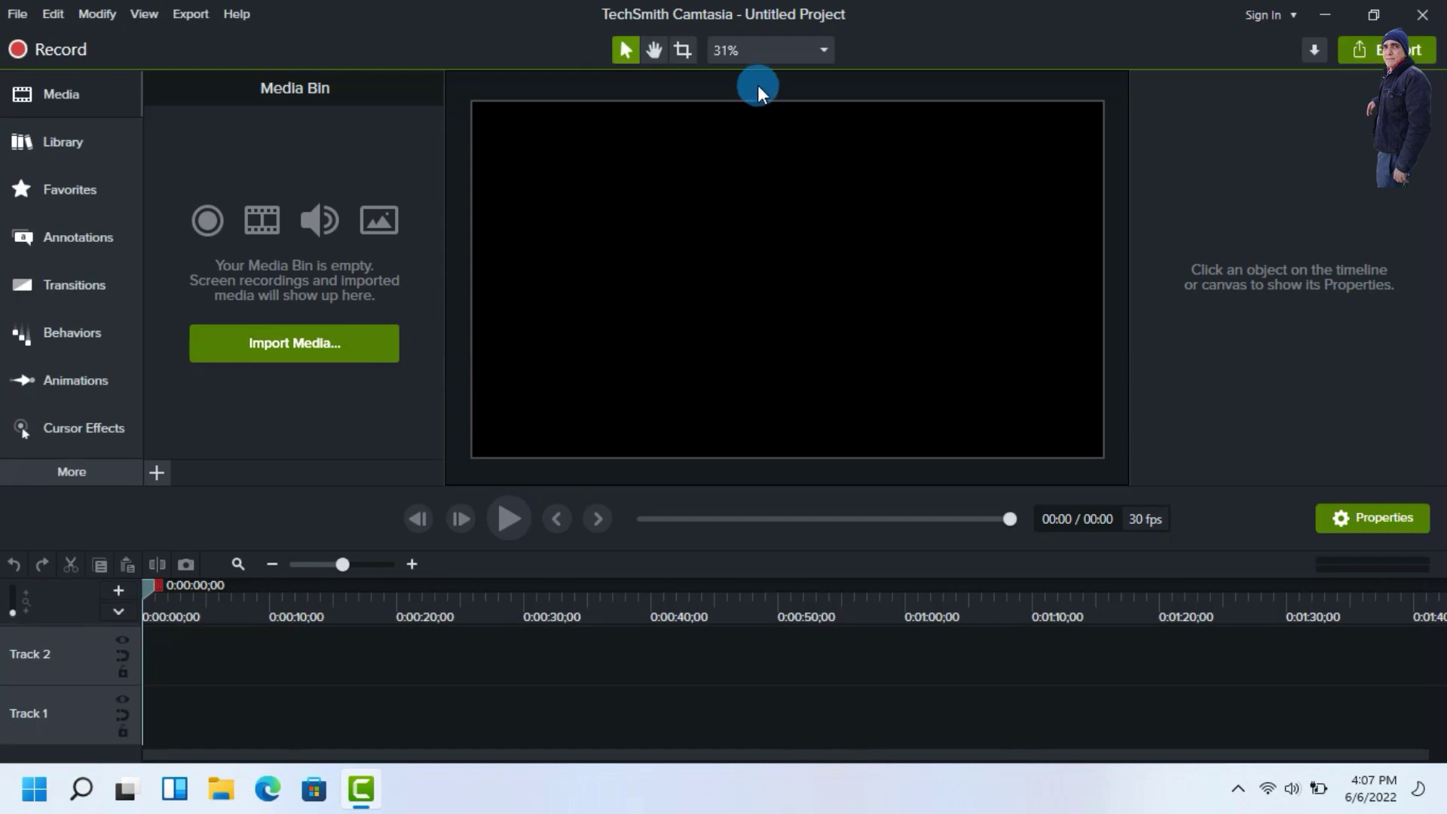
# Apply 1080p HD (1920x1080) canvas dimensions and a 30 fps frame rate in the project settings.
pyautogui.click(779, 52)
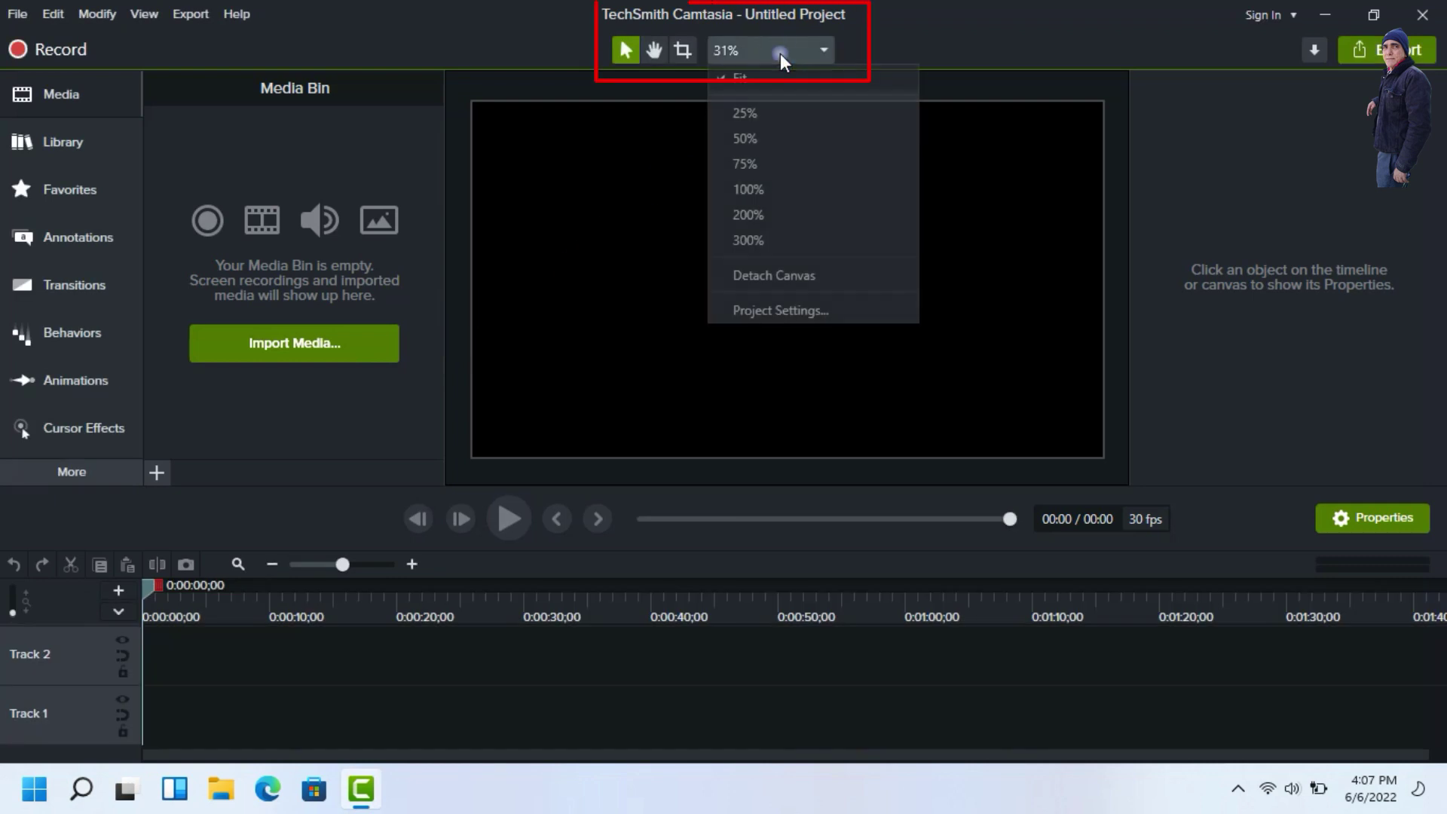
pyautogui.click(770, 309)
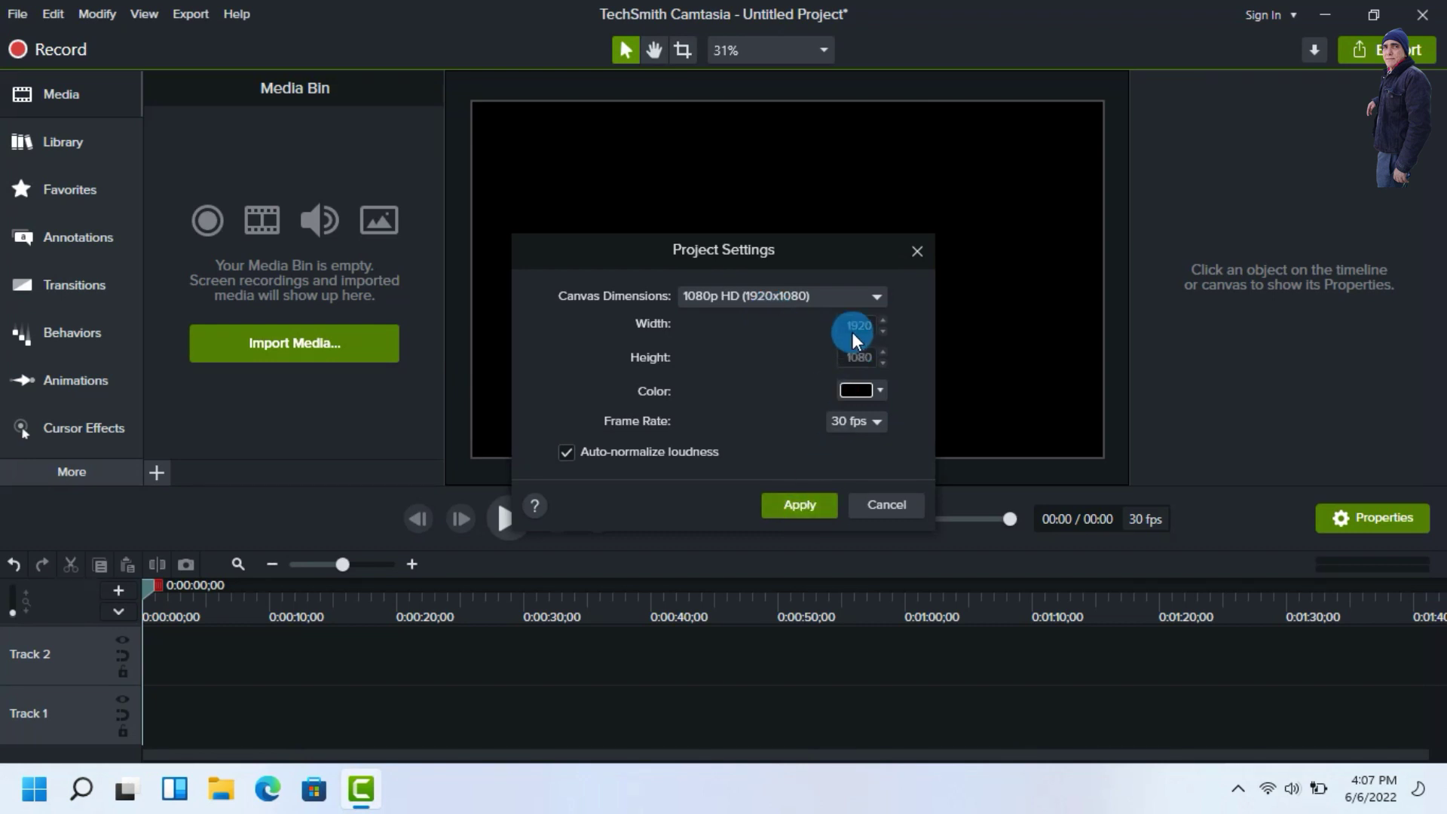
pyautogui.click(794, 504)
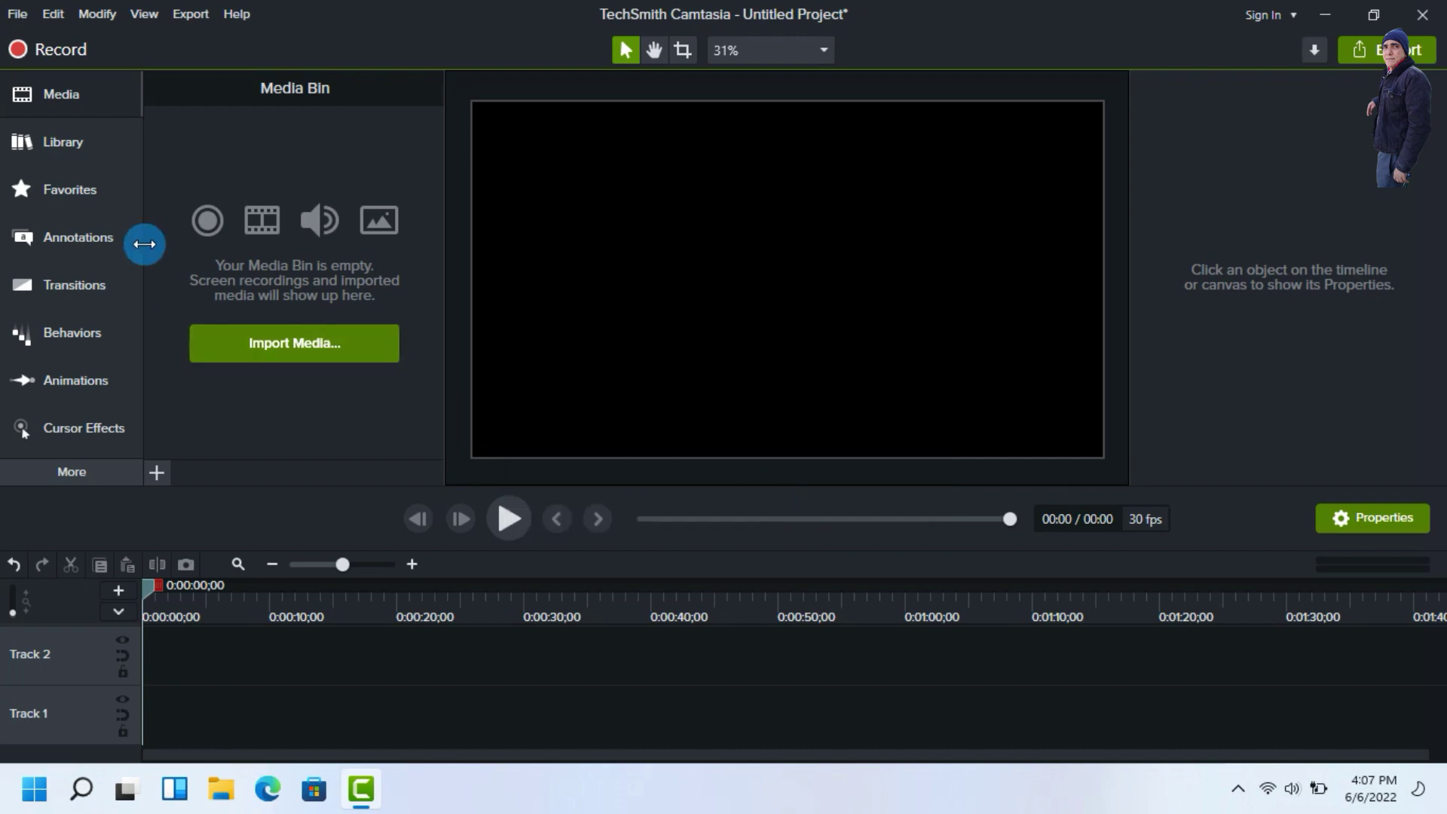
# Add the white text rectangle callout to the project and stretch it to fill the entire canvas.
pyautogui.click(74, 242)
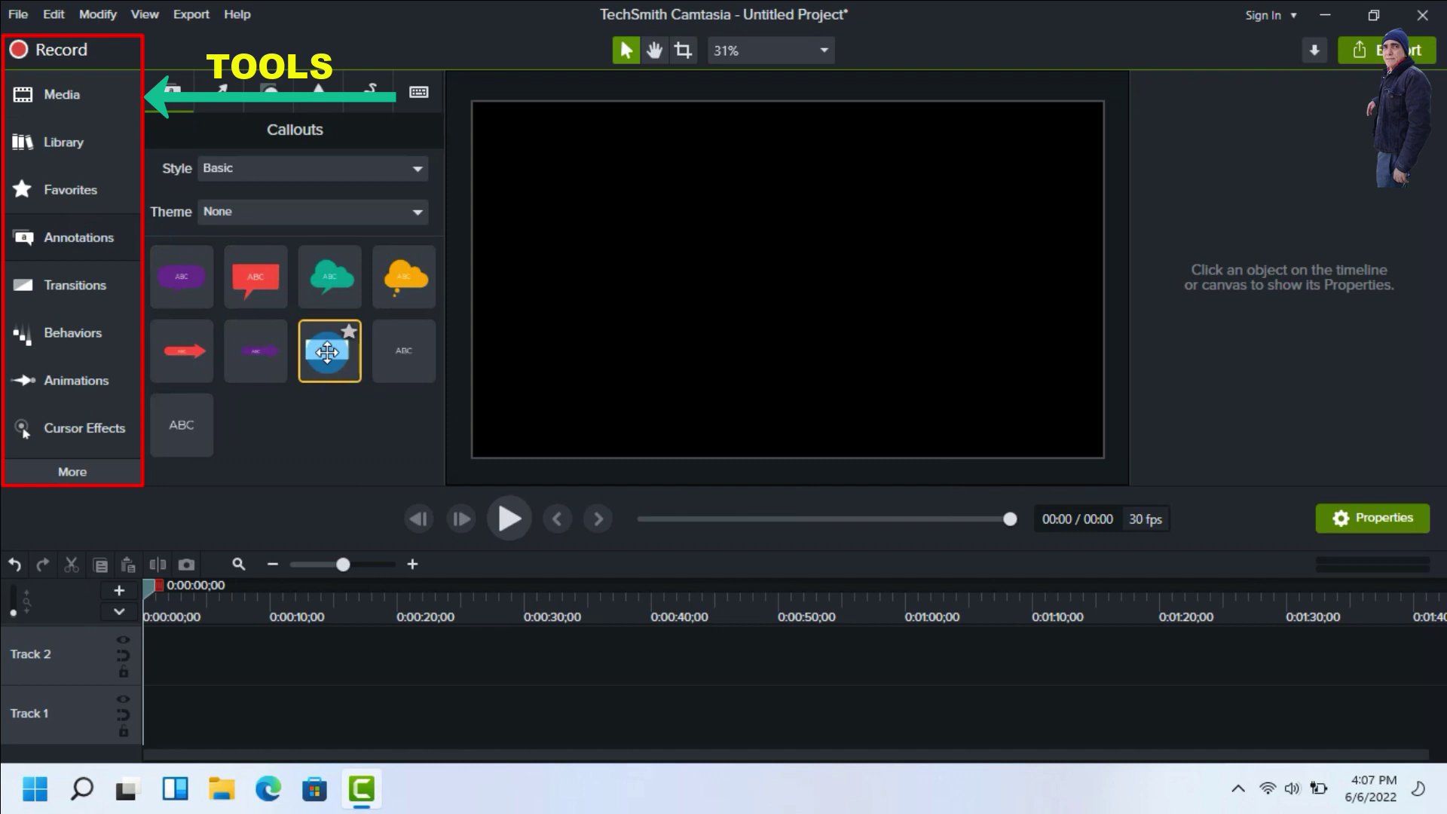
pyautogui.moveTo(327, 352); pyautogui.dragTo(539, 285)
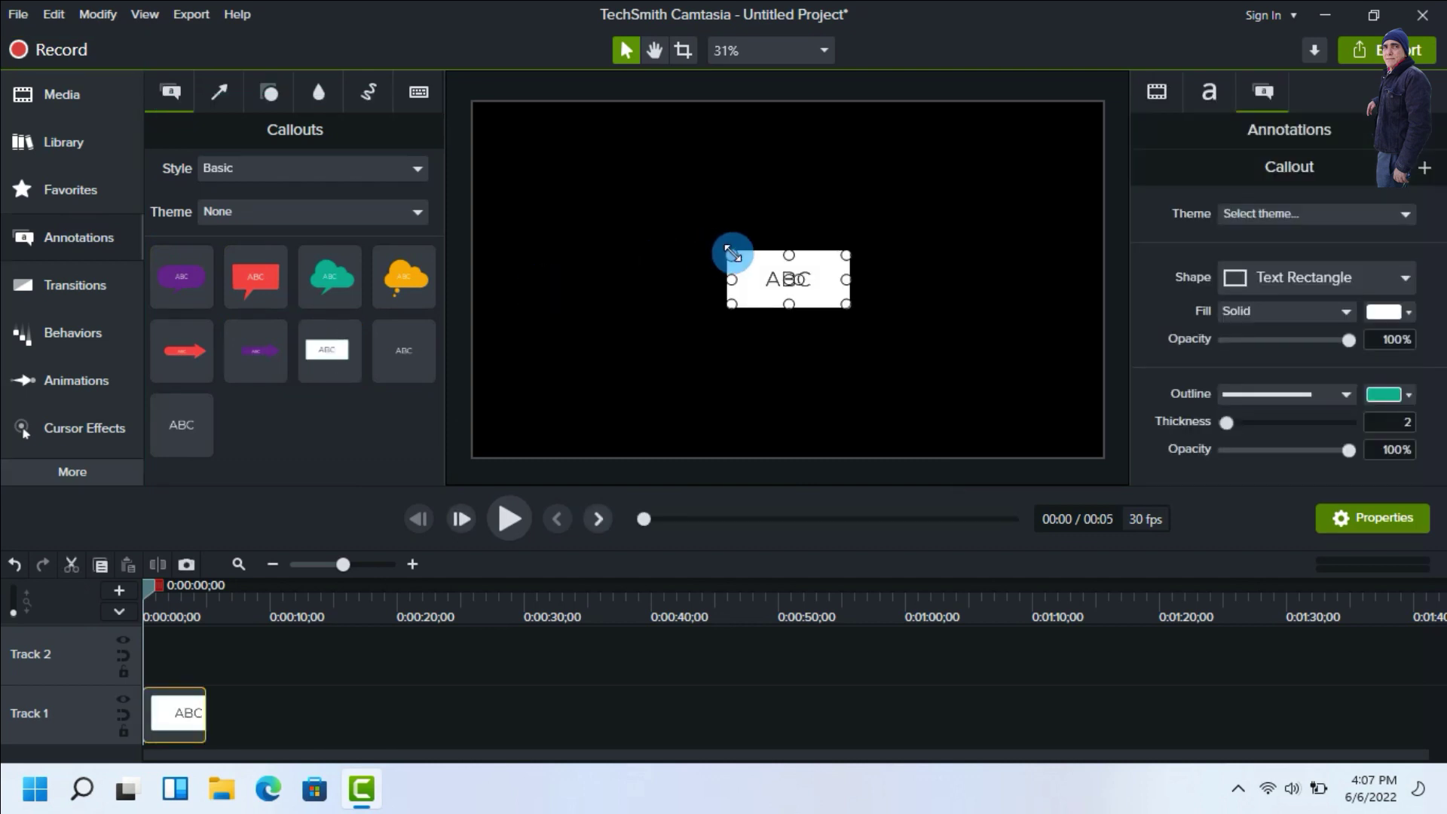
pyautogui.moveTo(731, 254); pyautogui.dragTo(475, 104)
pyautogui.moveTo(845, 304); pyautogui.dragTo(1098, 457)
# Delete the ABC placeholder text from the full-canvas callout.
pyautogui.click(753, 300)
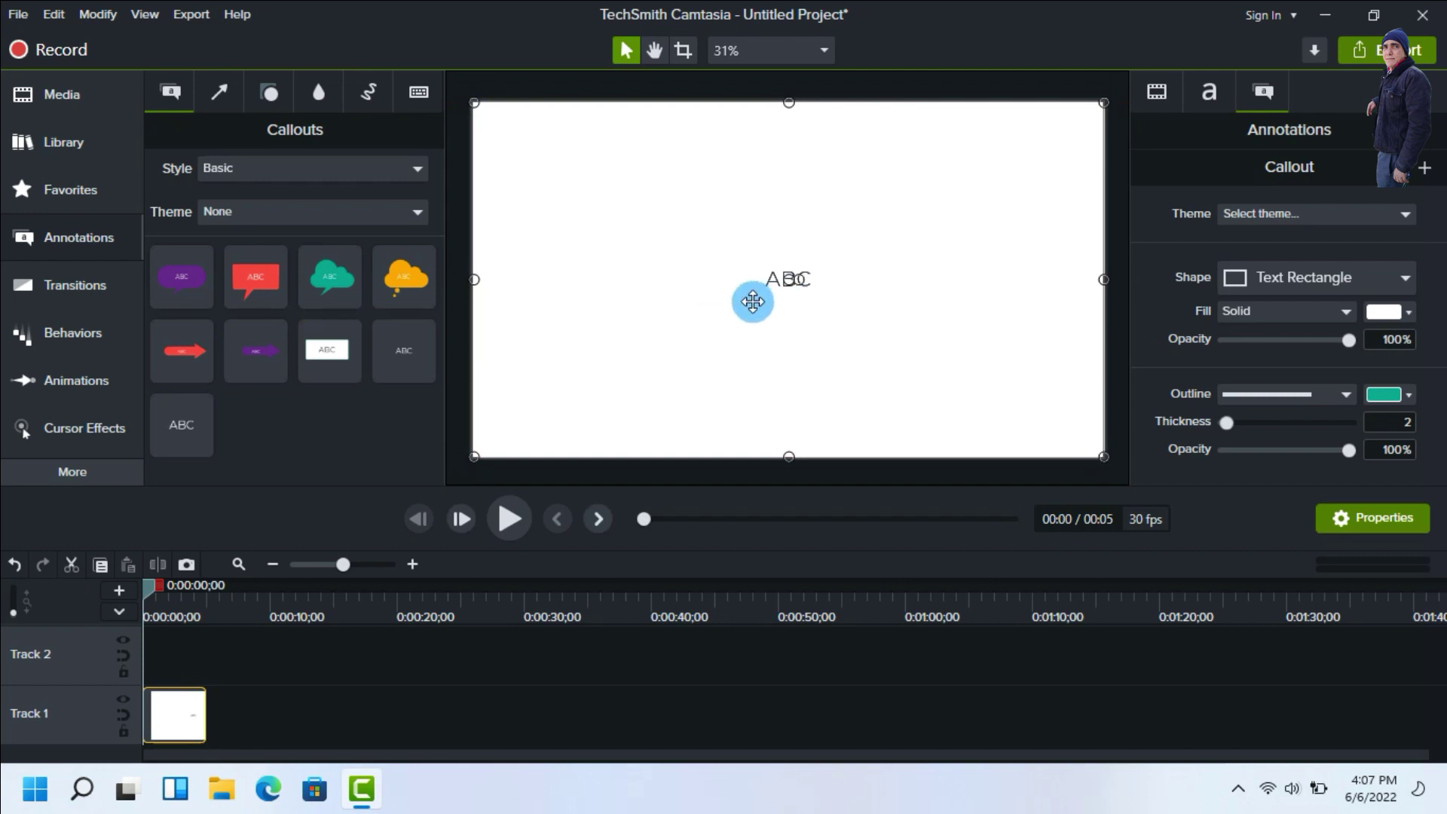
pyautogui.doubleClick(791, 281)
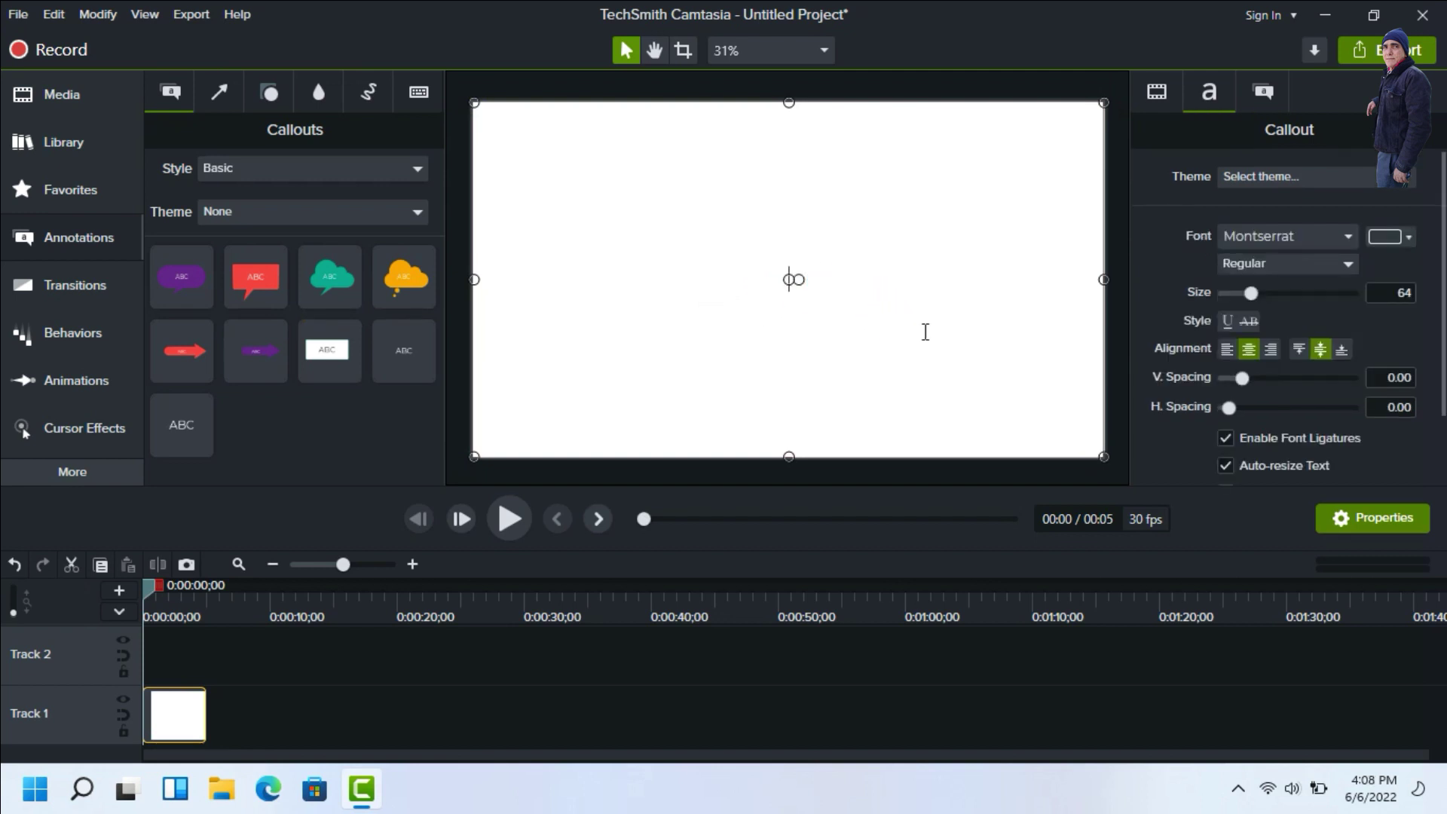
pyautogui.click(1278, 138)
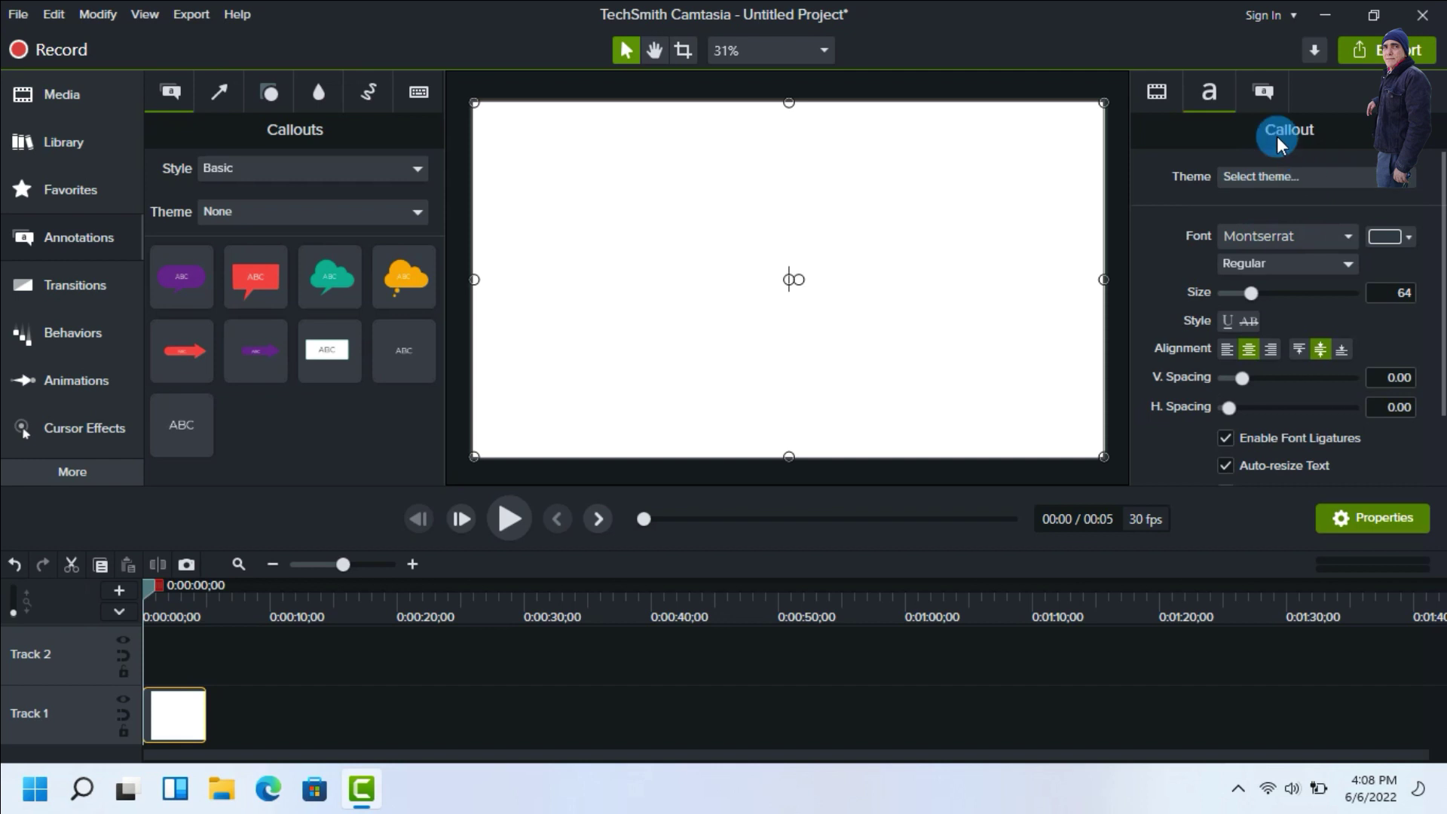
# Change the full-canvas callout's fill color to a fully saturated bright green.
pyautogui.click(1264, 92)
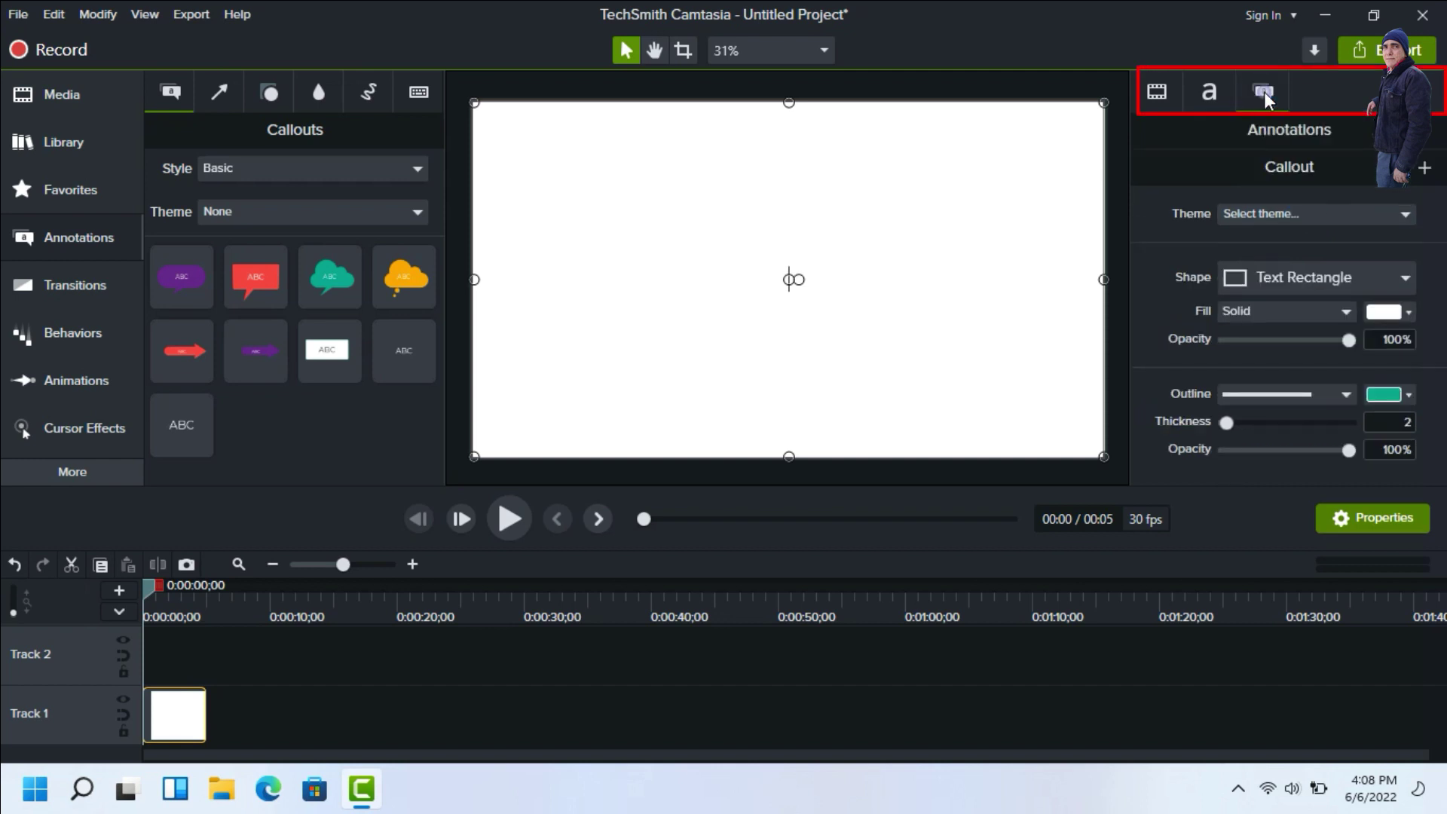
pyautogui.click(1408, 312)
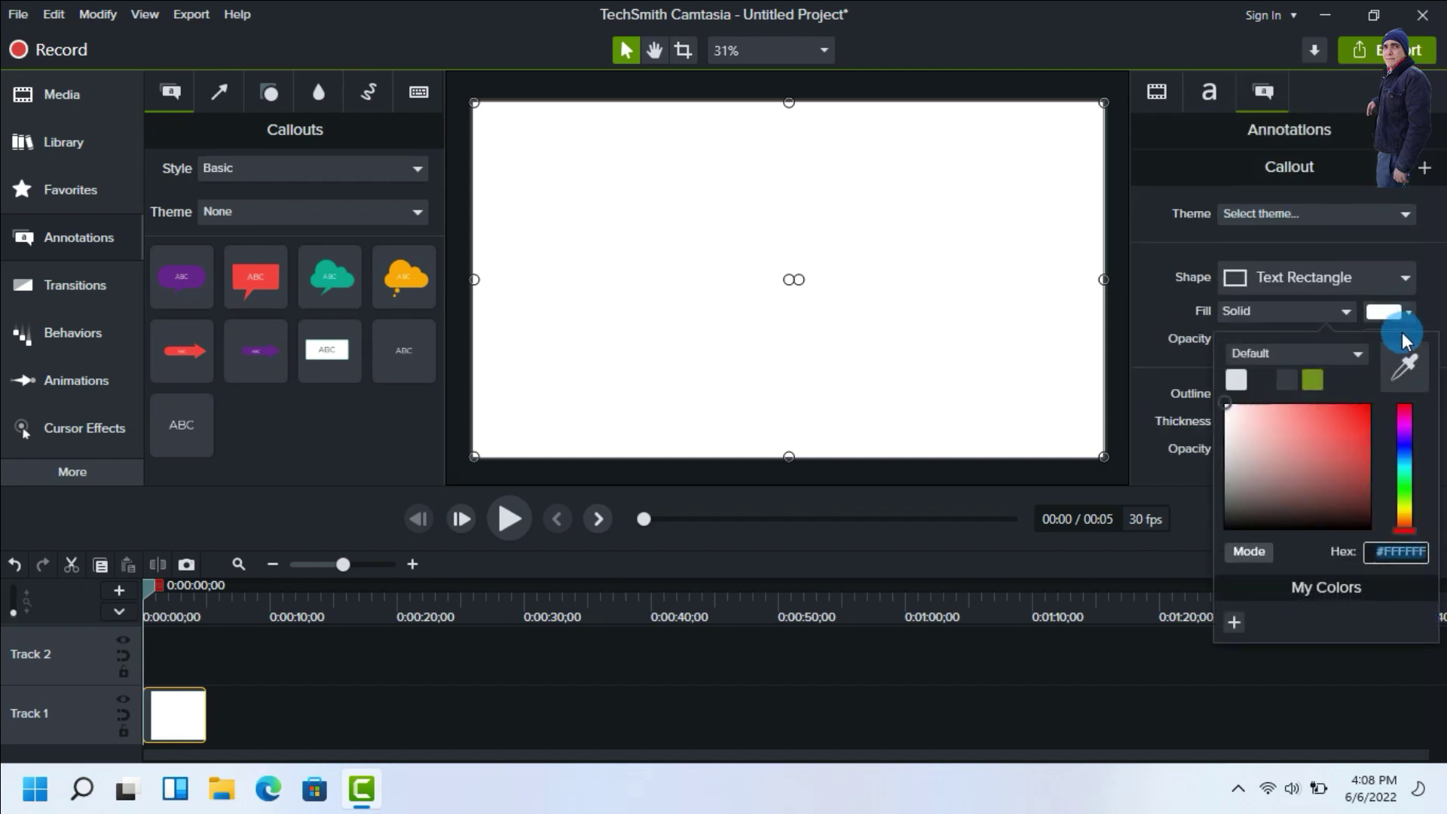
pyautogui.click(1406, 494)
pyautogui.click(1368, 401)
pyautogui.click(518, 364)
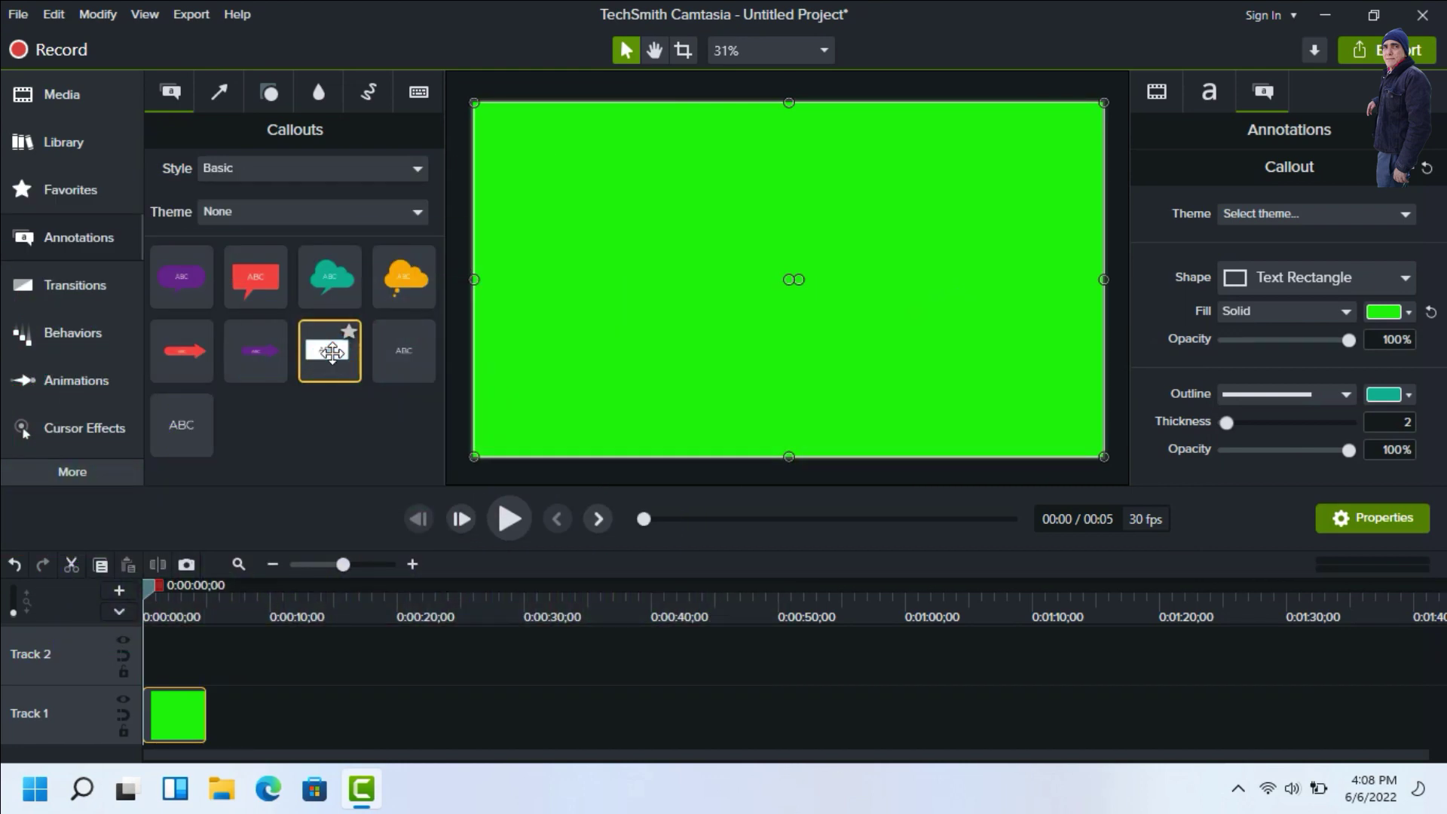
# Add a second white rectangle callout with the text "HOW TO TECH WITH MABIZ" and widen it across most of the canvas.
pyautogui.doubleClick(332, 352)
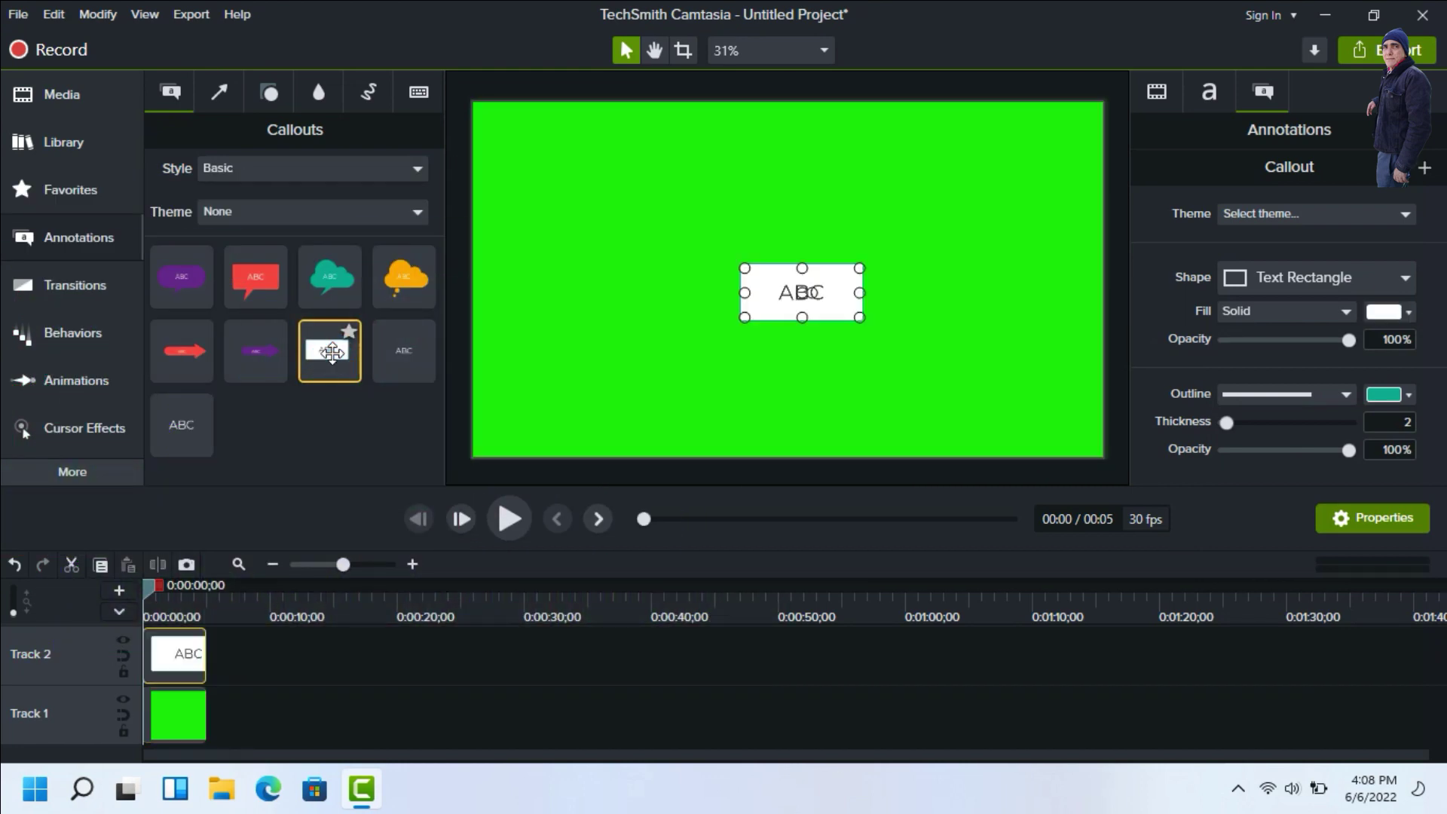
pyautogui.click(799, 291)
pyautogui.click(798, 291)
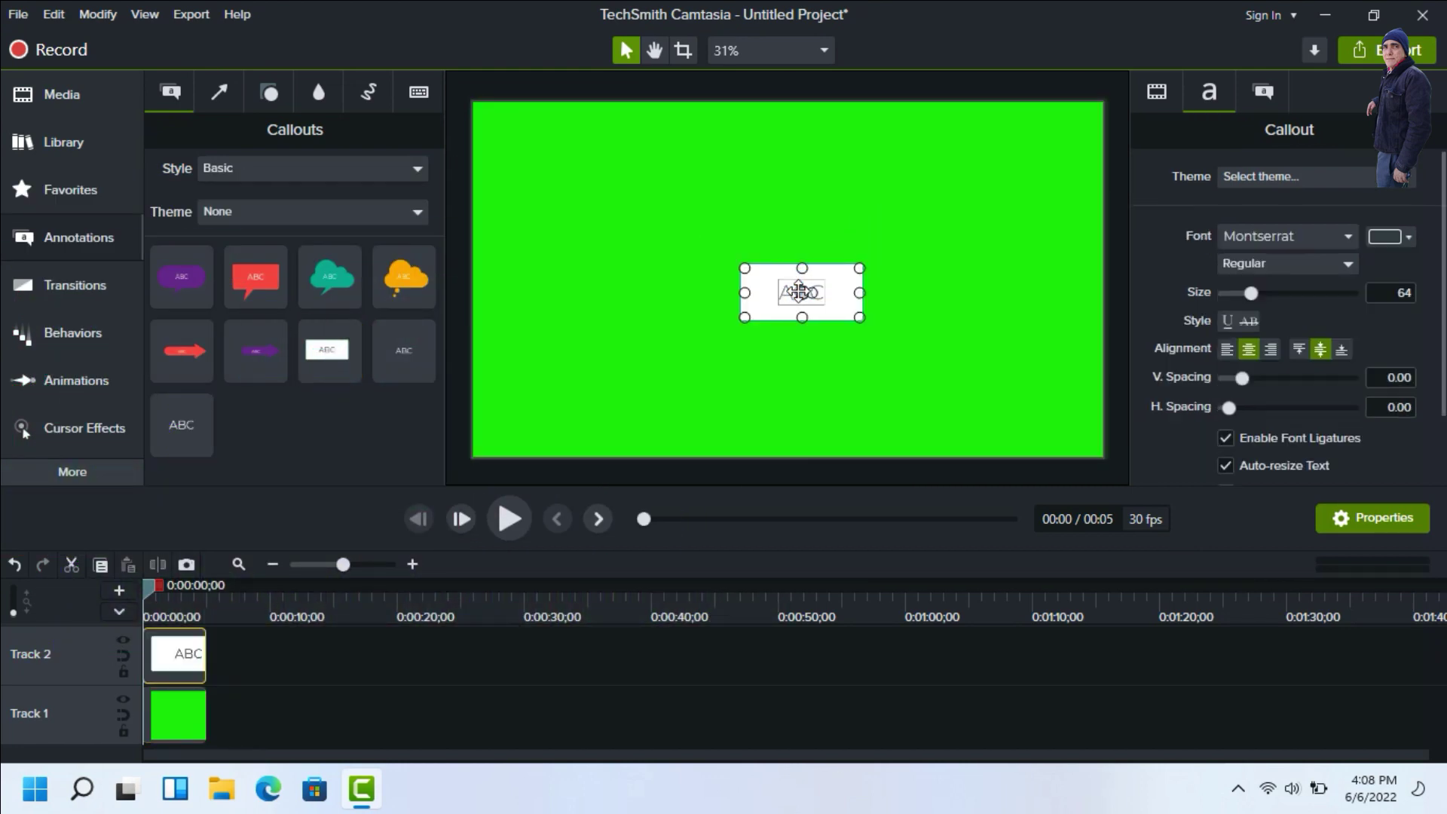
pyautogui.click(799, 292)
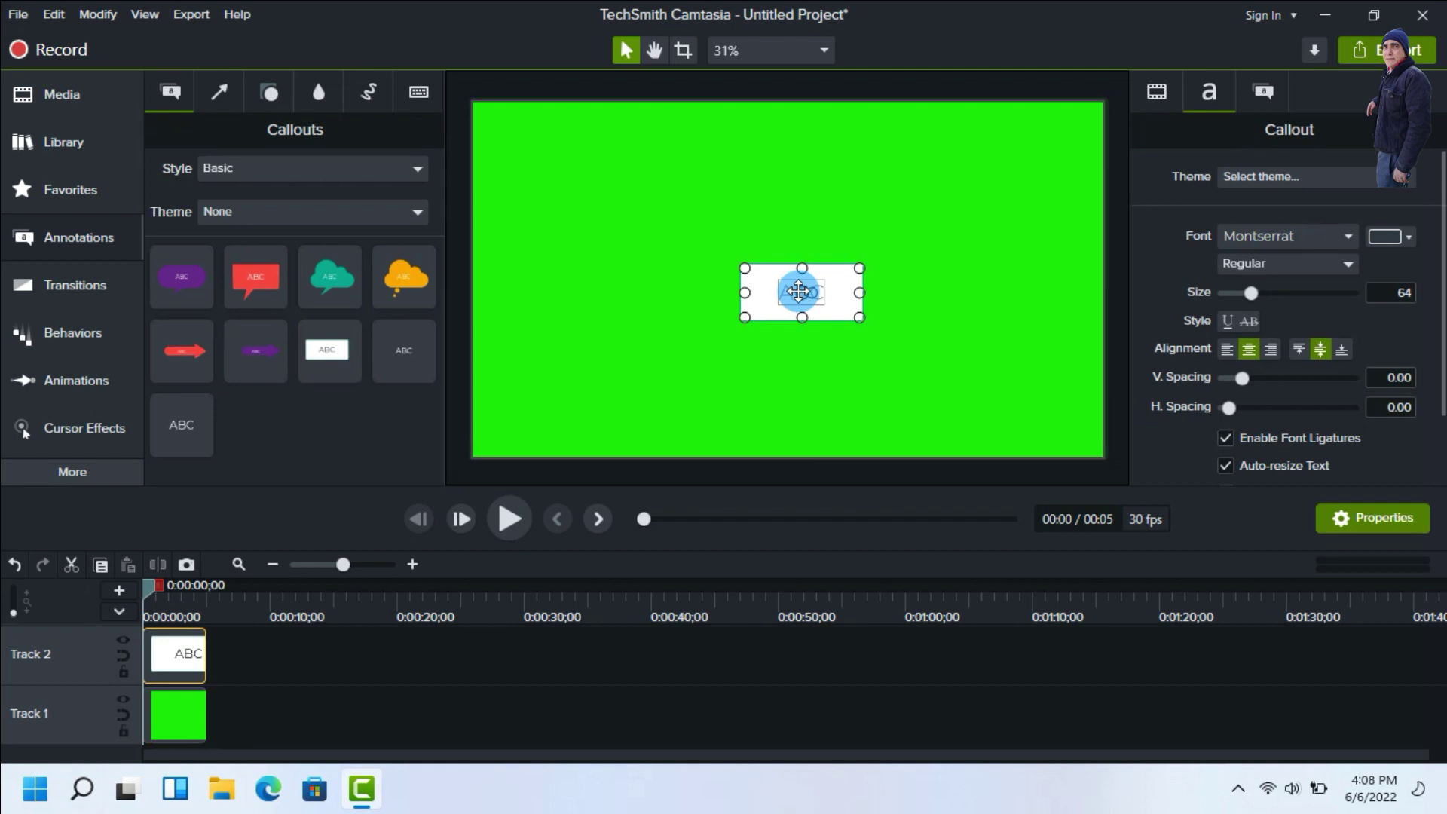
pyautogui.write('H')
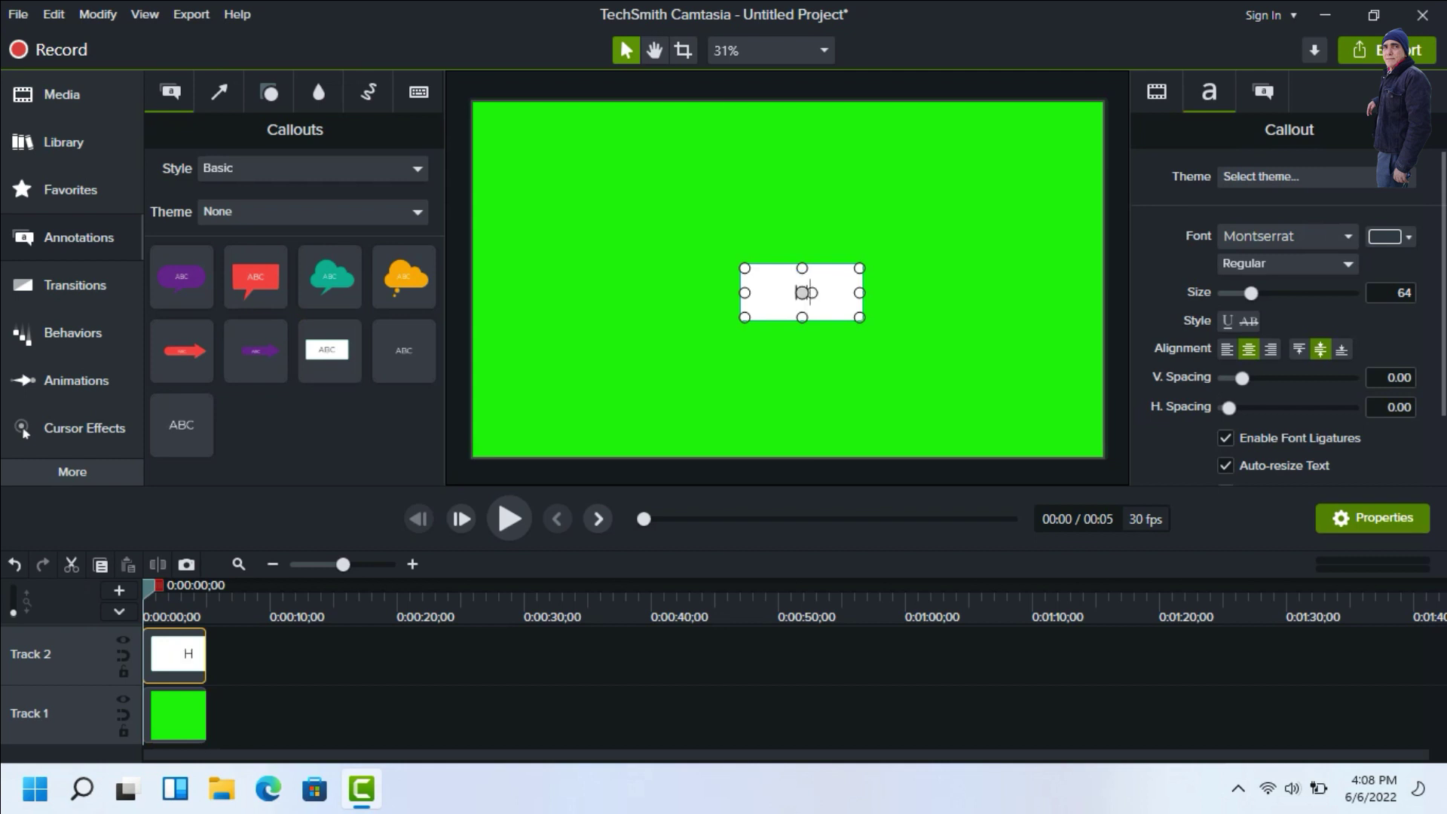
pyautogui.write('OW TO TECH WITH MABIZ')
pyautogui.moveTo(872, 292); pyautogui.dragTo(1036, 297)
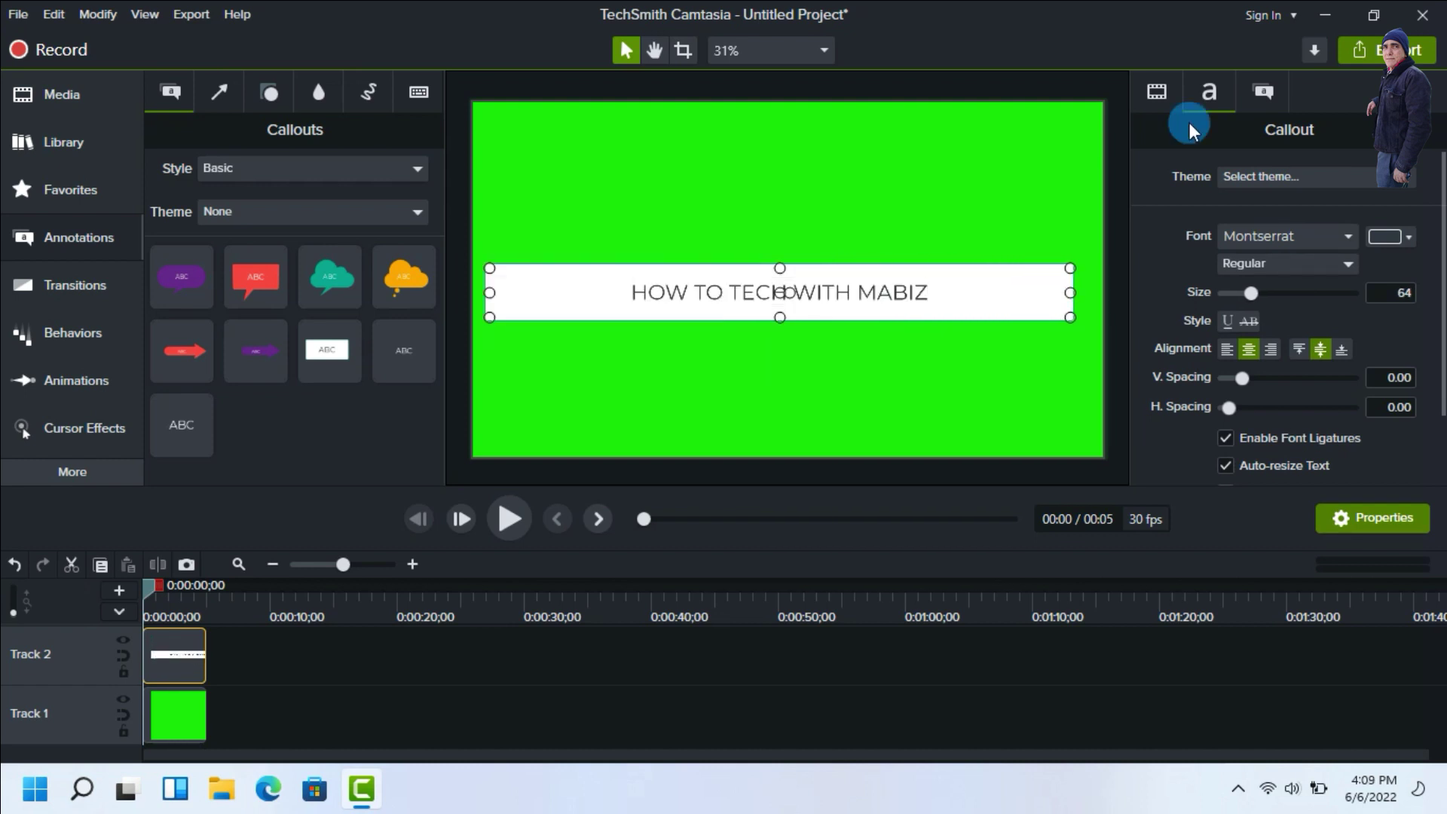
# Set the title callout's fill color to blue #30A4FF.
pyautogui.click(1257, 91)
pyautogui.click(1258, 90)
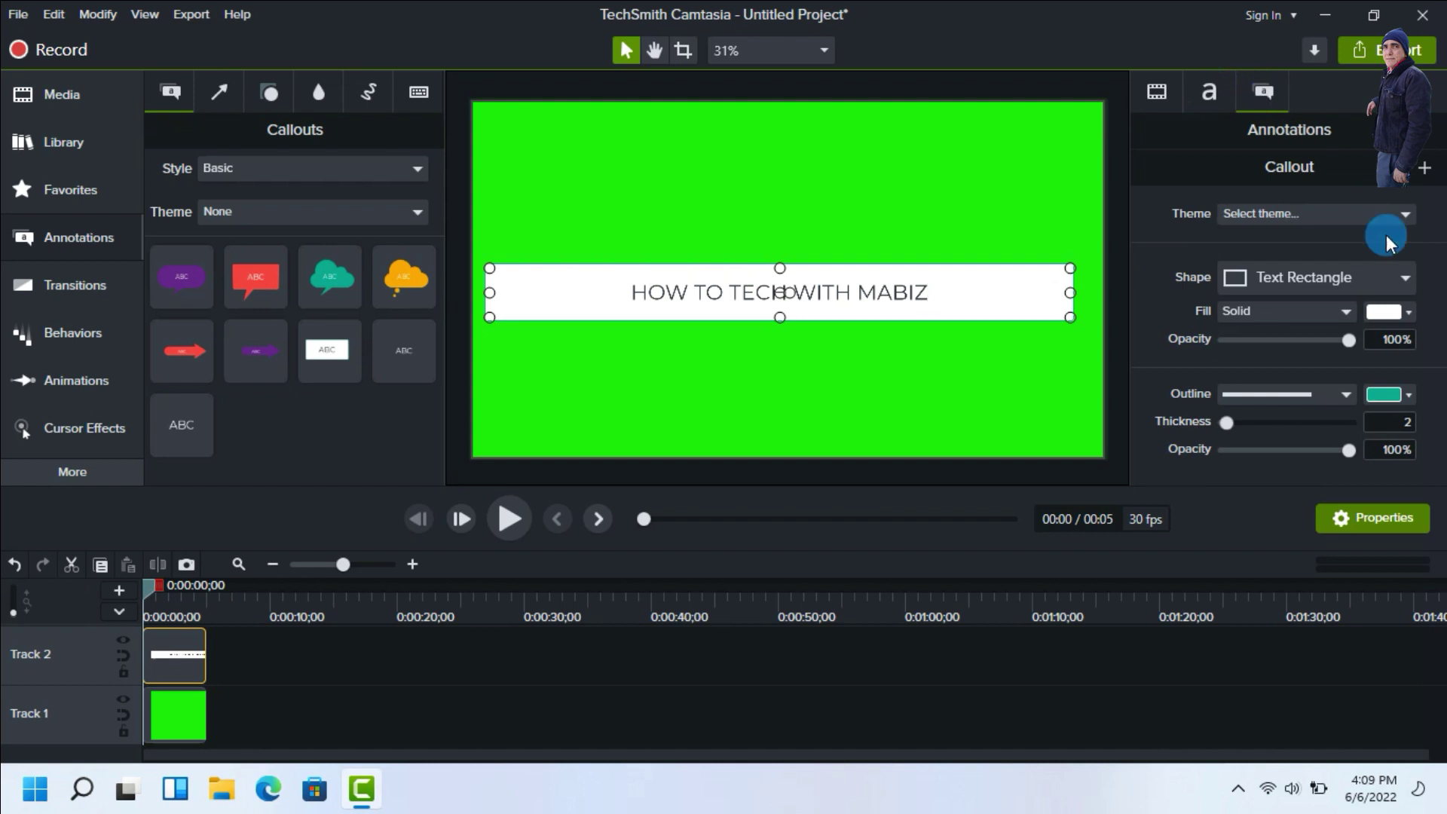
pyautogui.click(1408, 312)
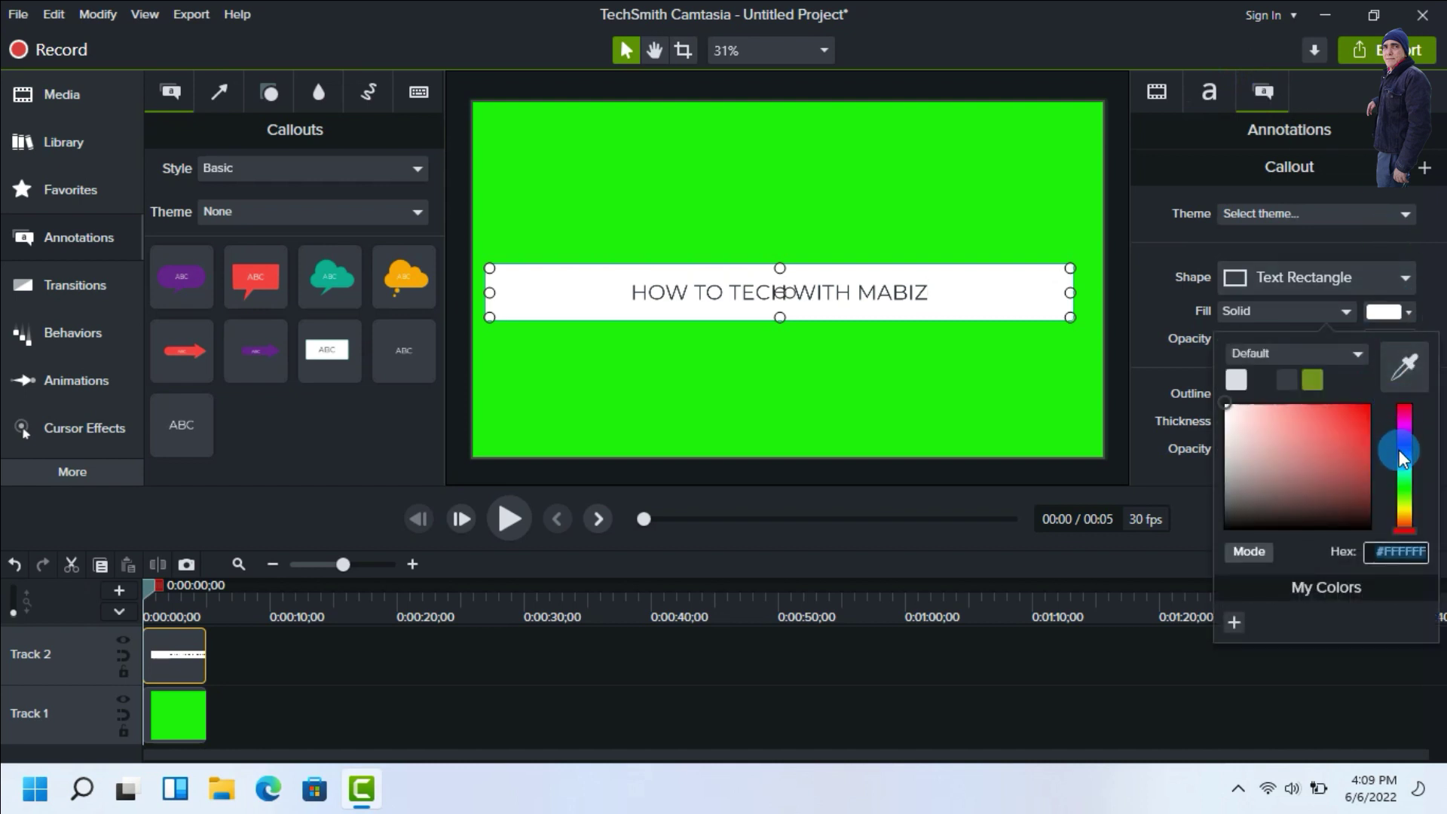
pyautogui.write('30A4FF')
pyautogui.press('Return')
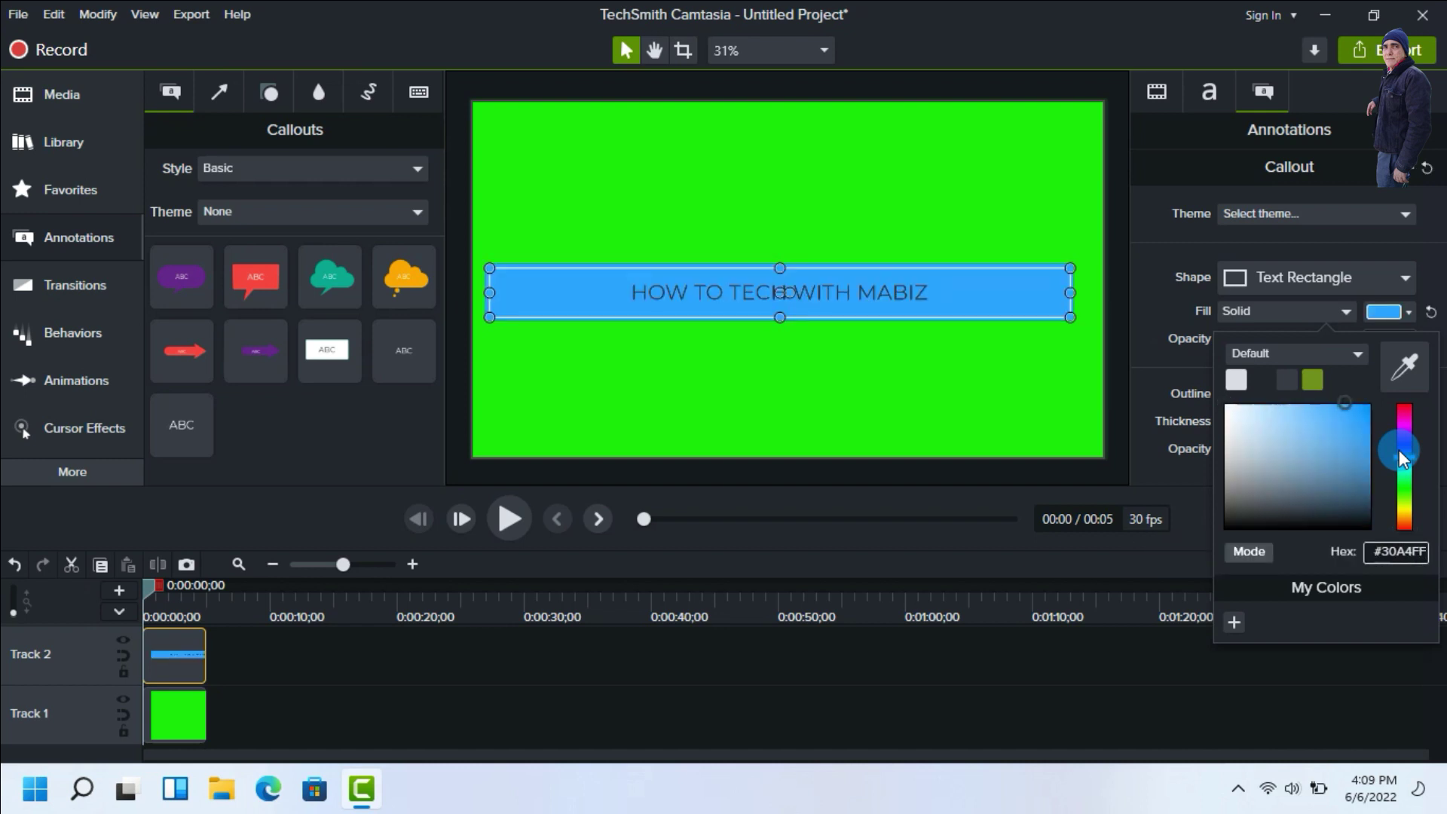
# Set the font color of the "HOW TO TECH WITH MABIZ" text to near-white #F7F9FB.
pyautogui.doubleClick(848, 292)
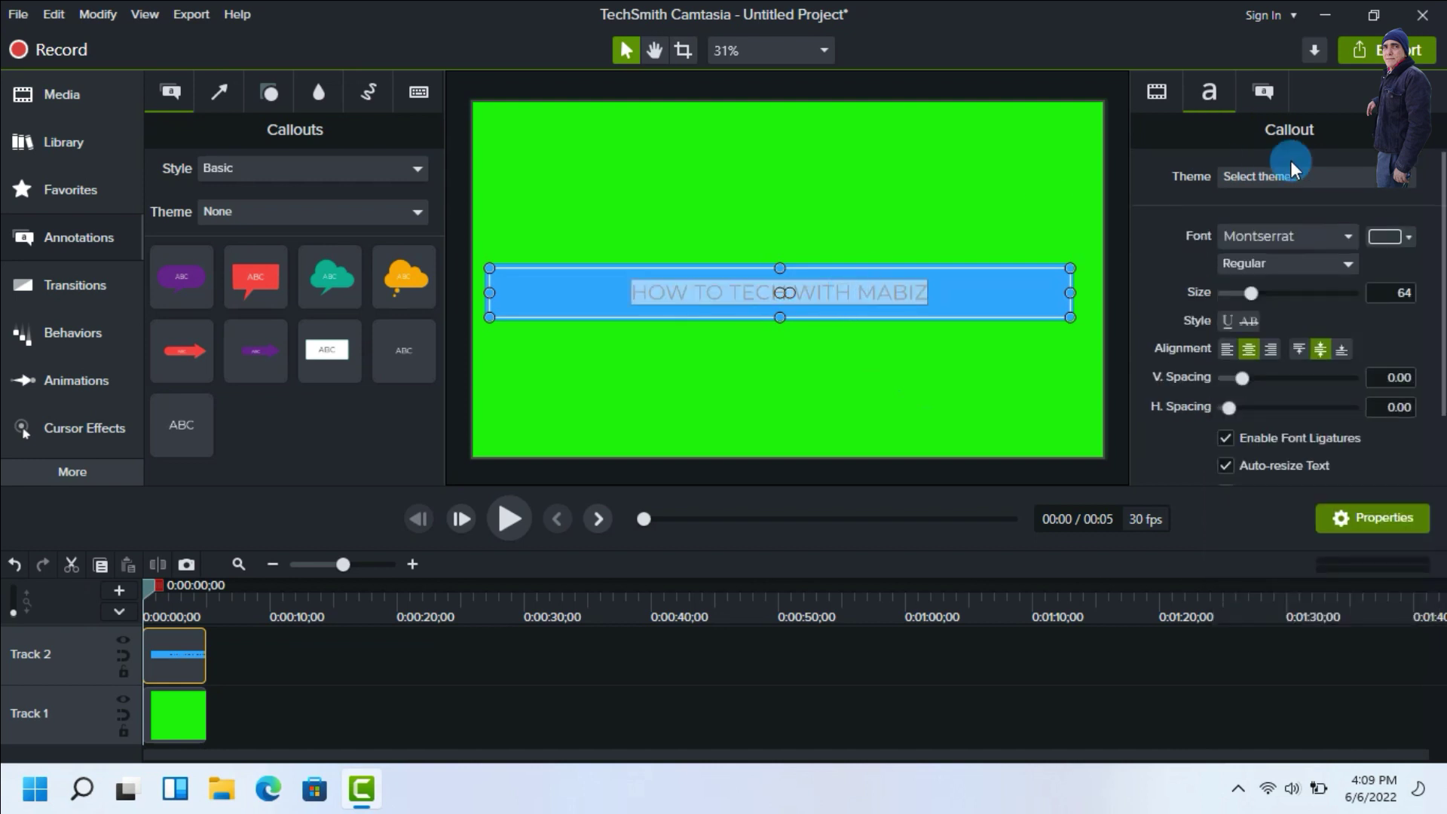
pyautogui.click(1409, 238)
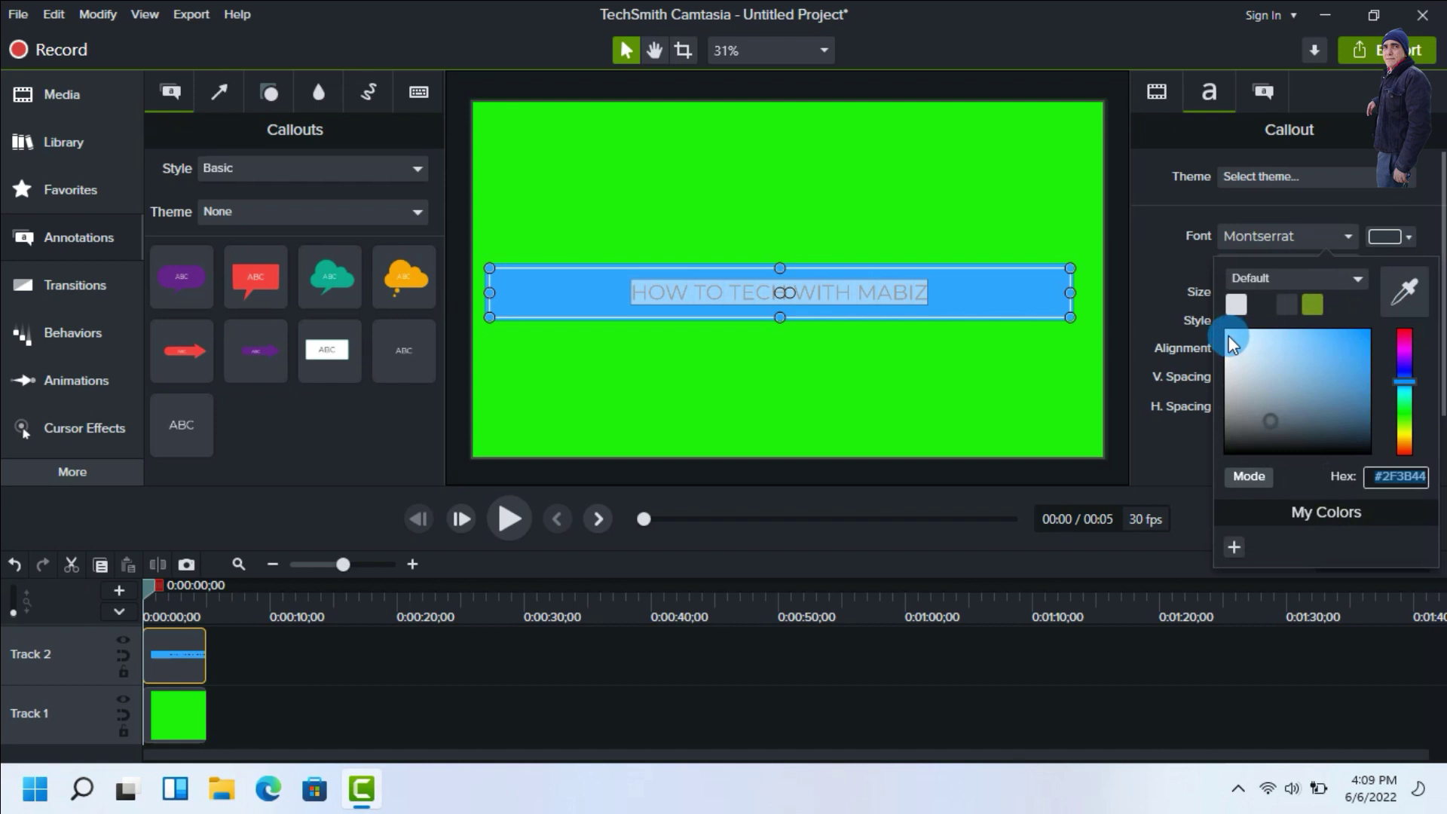
pyautogui.click(1226, 330)
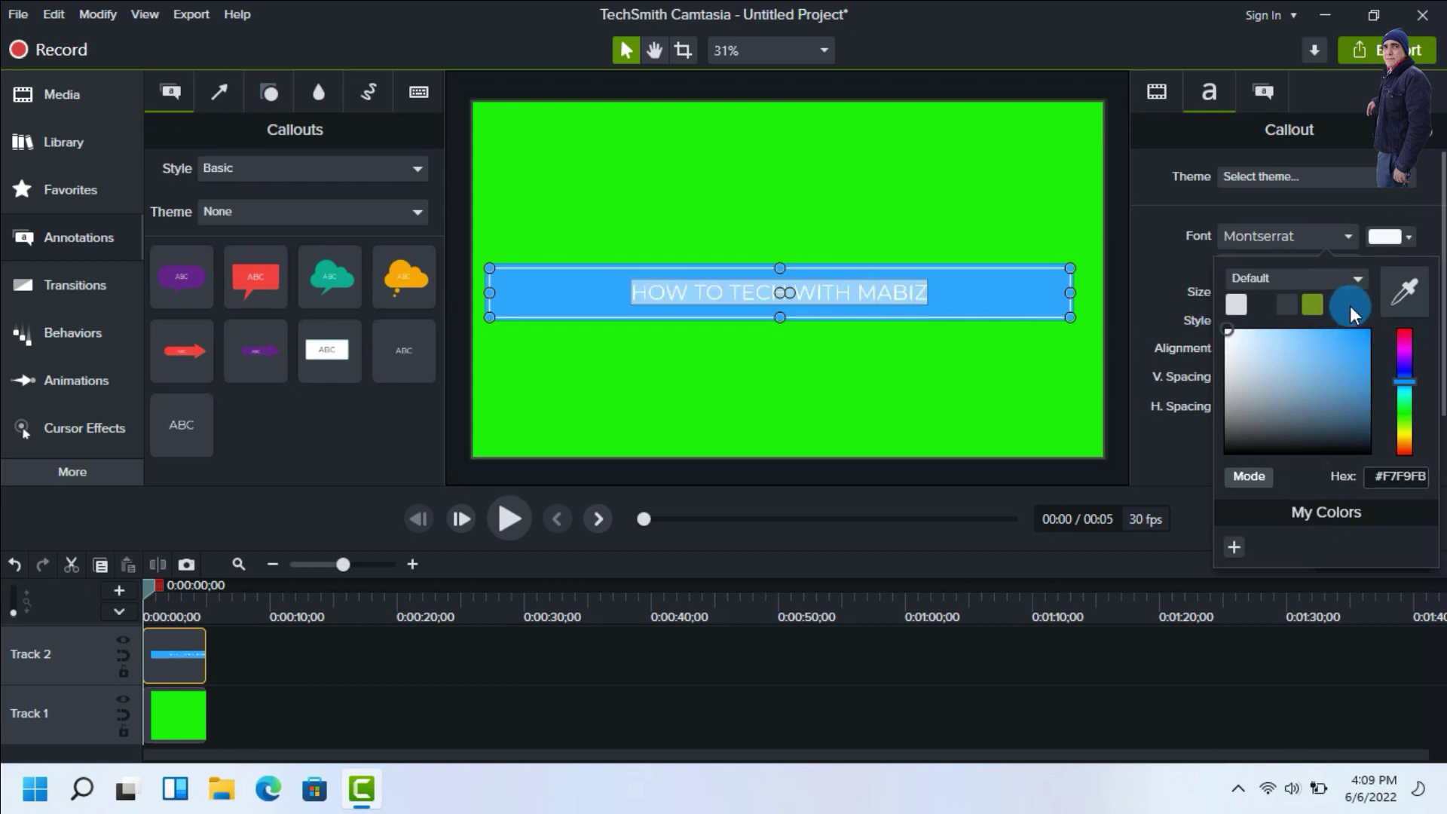
# Change the font of the "HOW TO TECH WITH MABIZ" text to Oswald in Bold.
pyautogui.click(1349, 238)
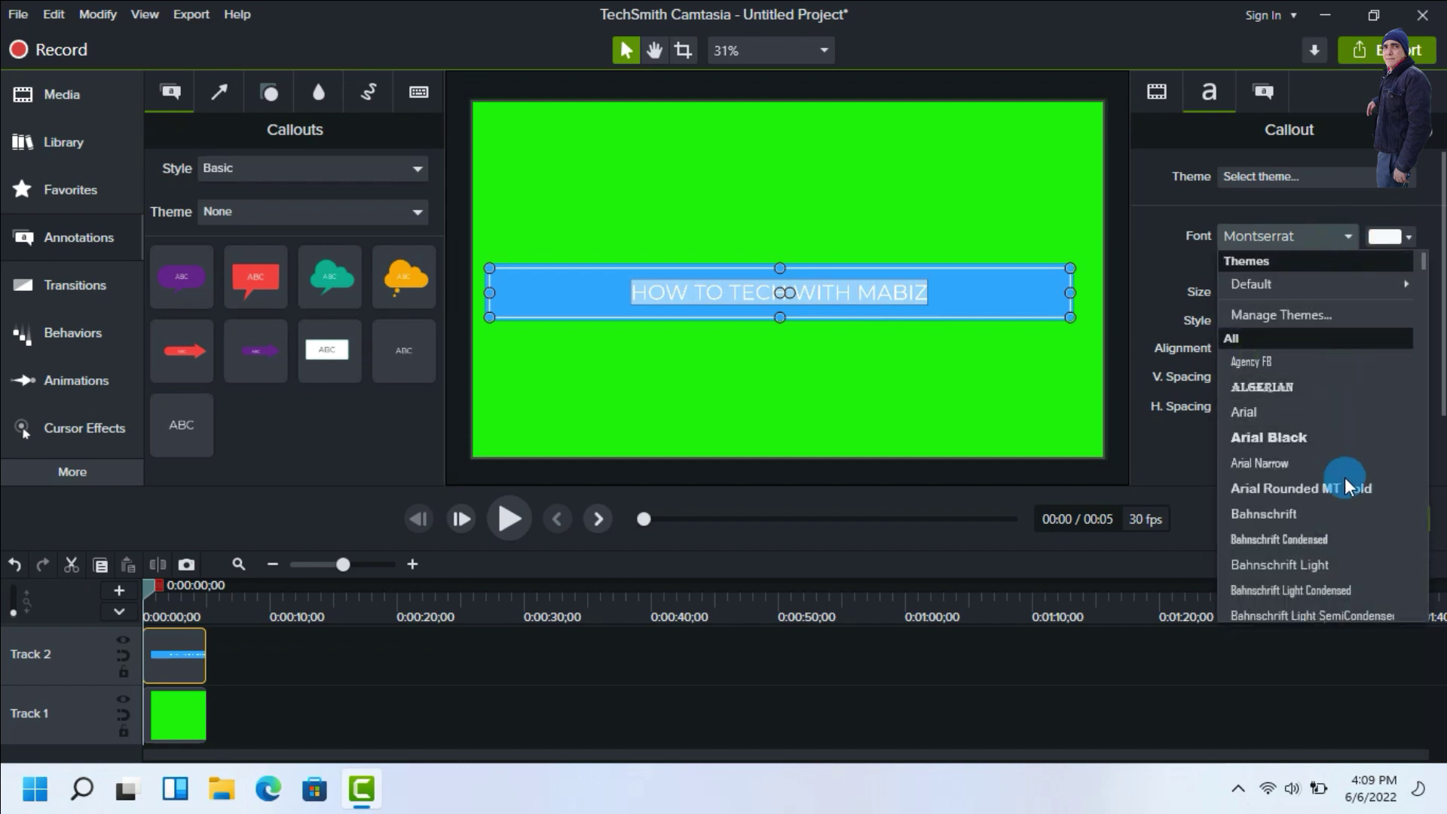
pyautogui.scroll(-20, 1296, 444)
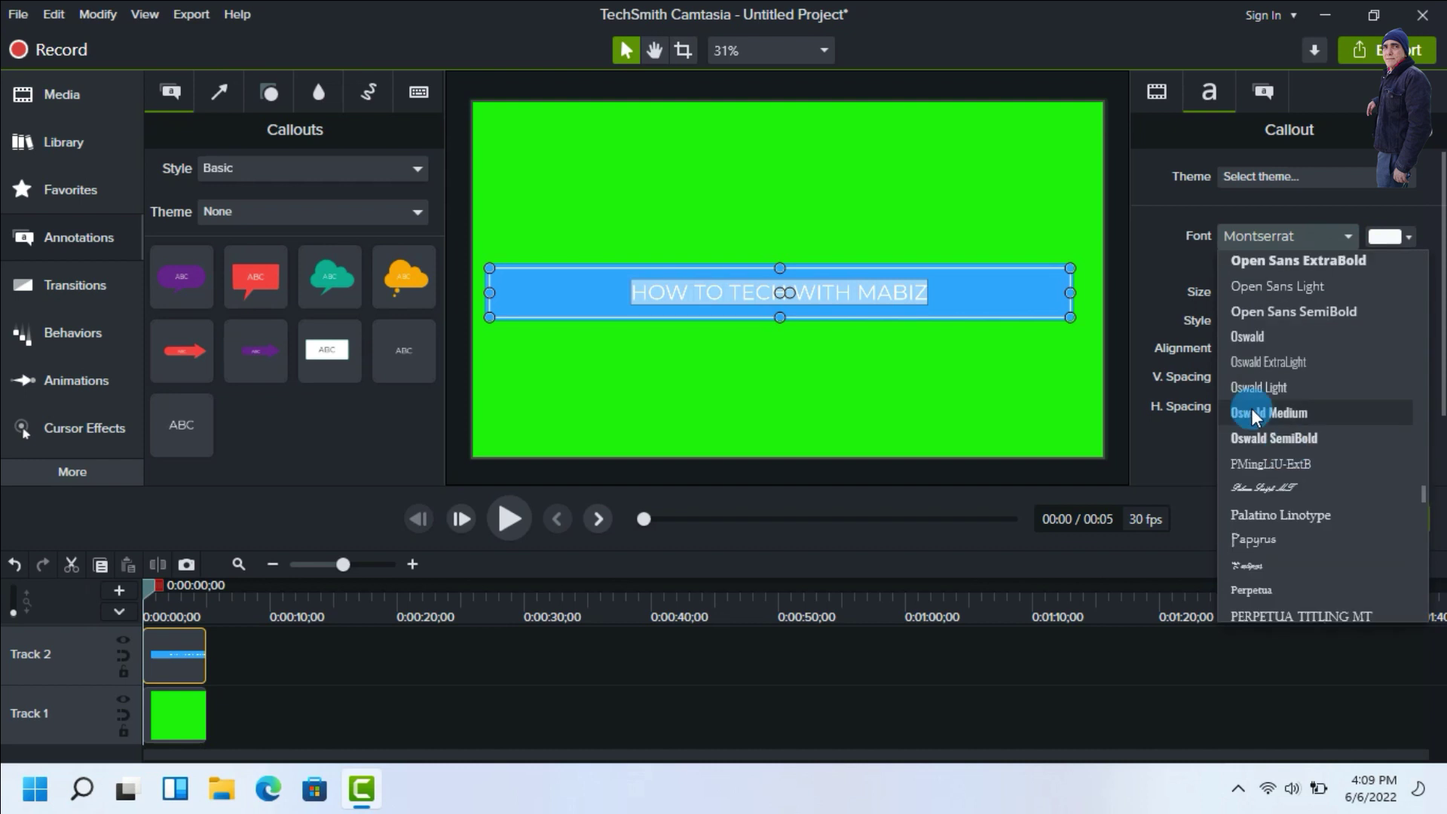
pyautogui.click(1245, 339)
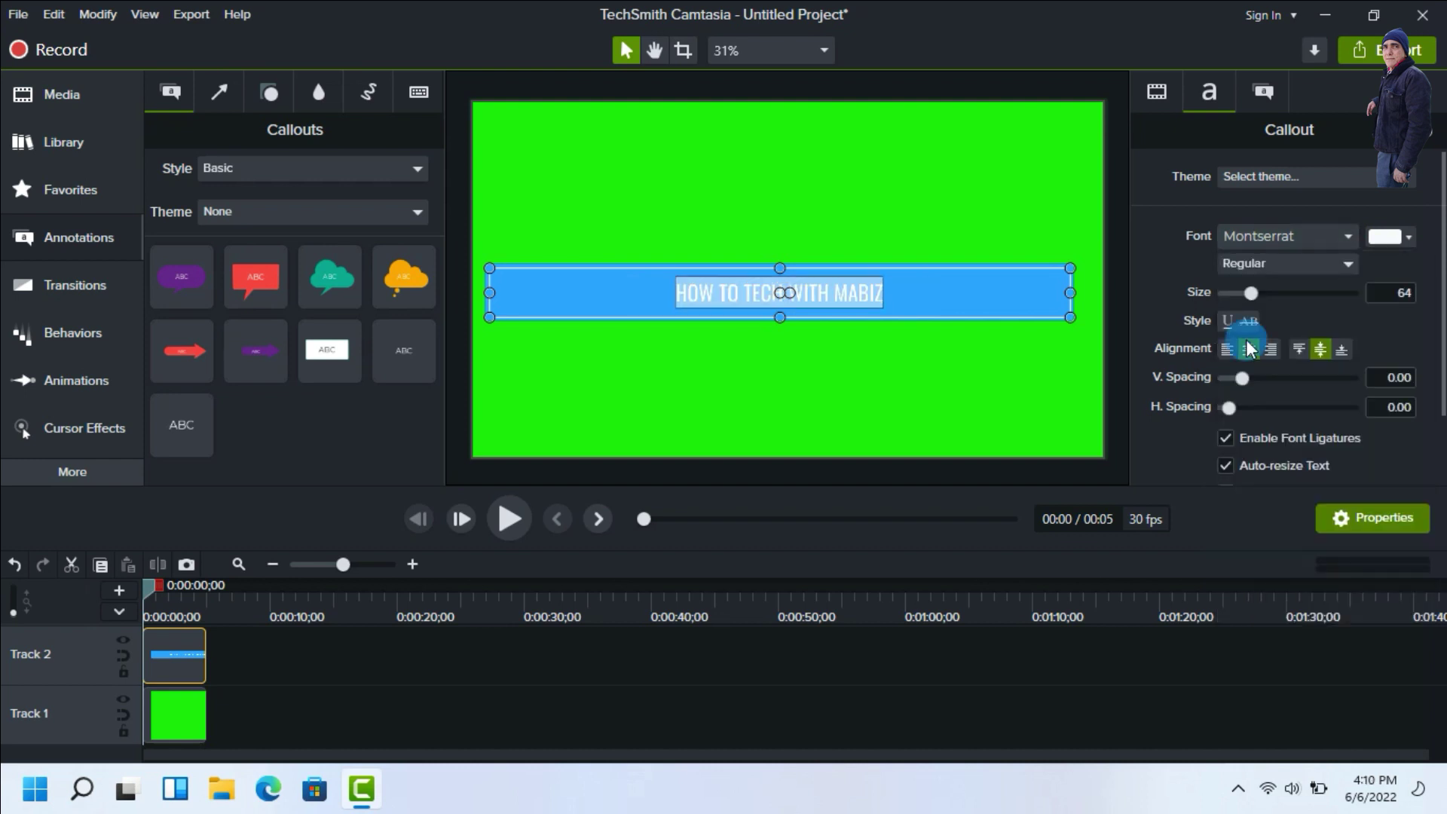
pyautogui.click(1313, 261)
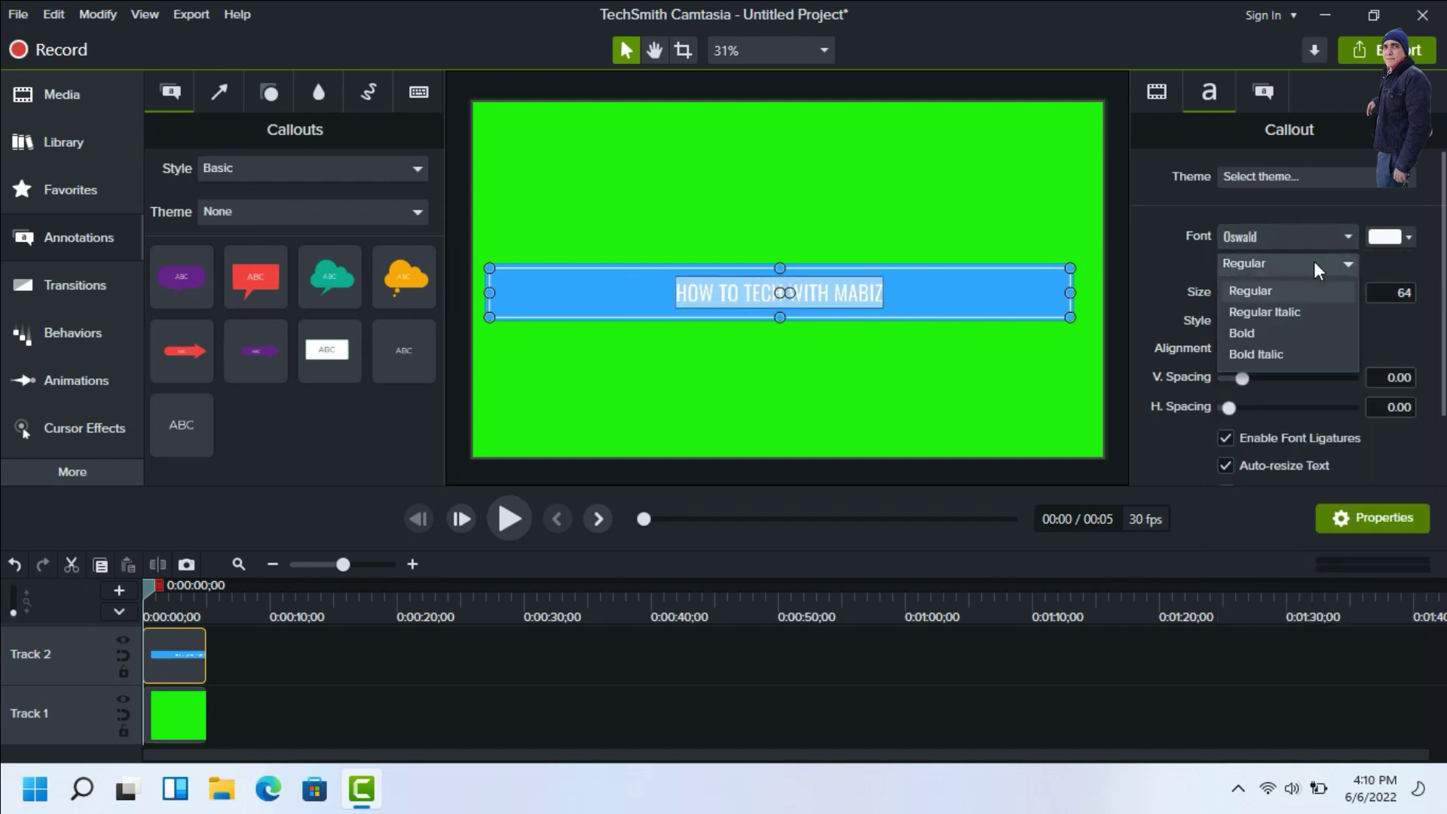
pyautogui.click(1276, 331)
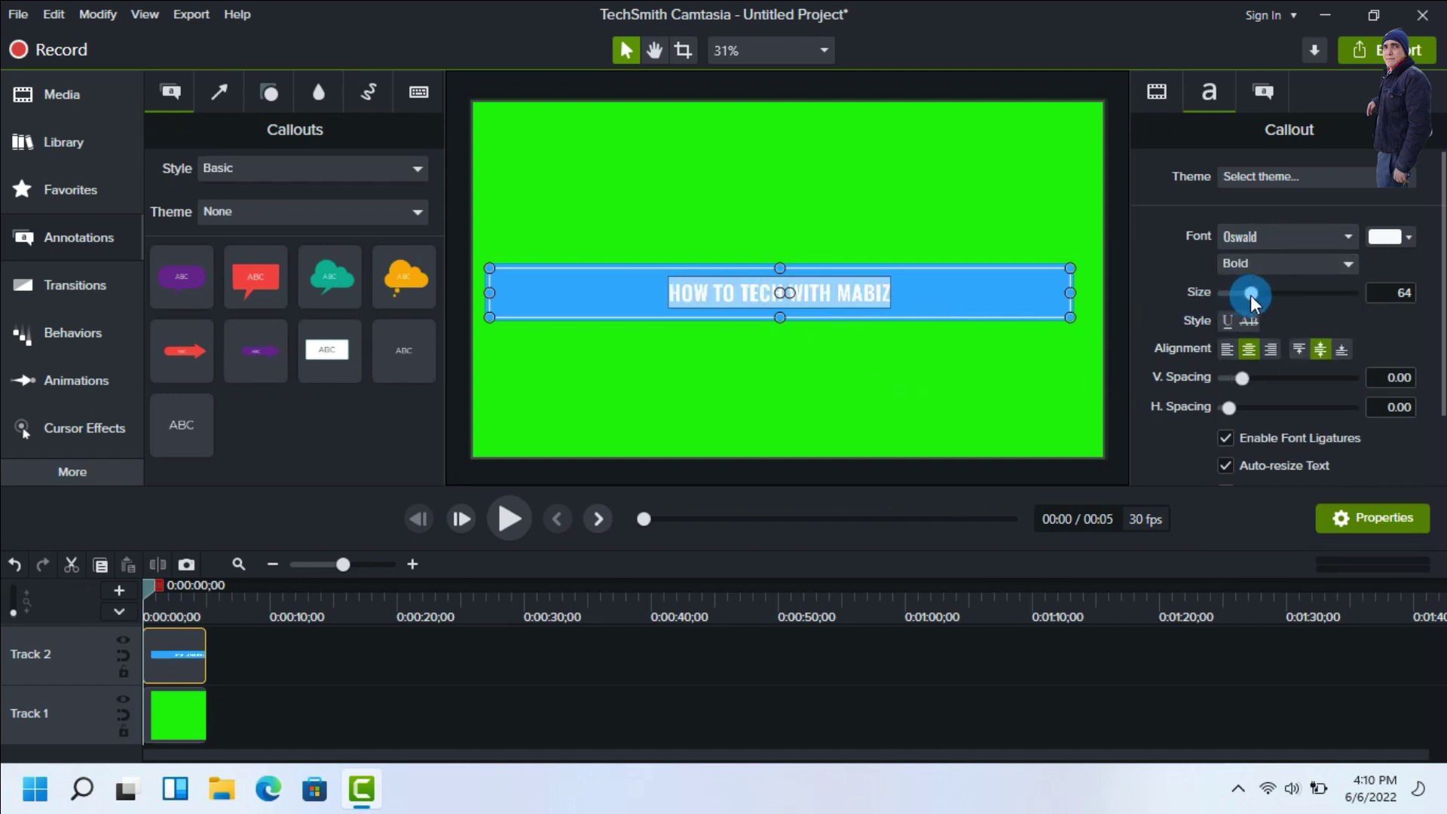
# Enlarge the title text to size 115, fit the blue callout within the canvas and shift the text toward its right end.
pyautogui.moveTo(1250, 295); pyautogui.dragTo(1291, 293)
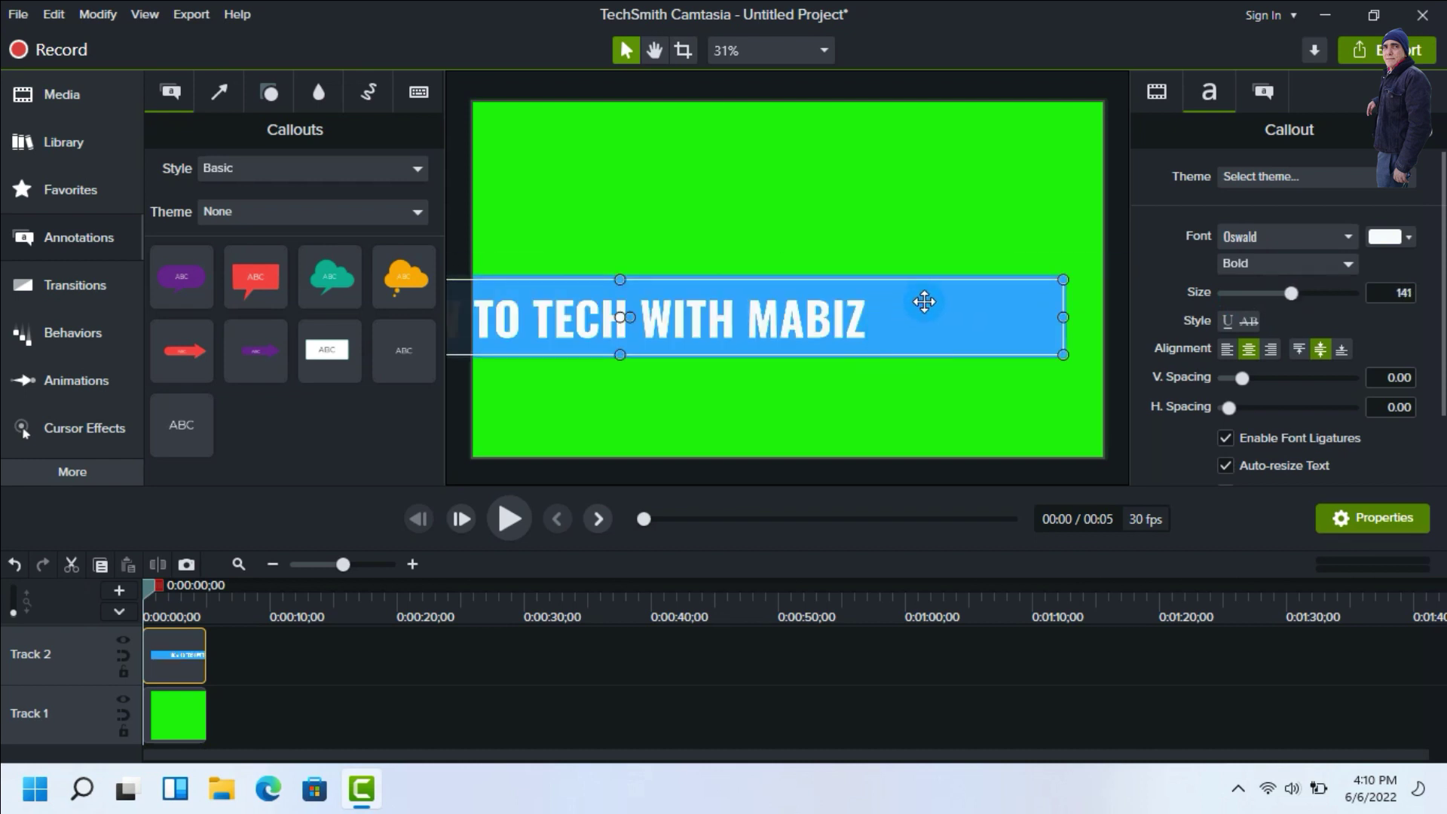
pyautogui.moveTo(1063, 317); pyautogui.dragTo(865, 316)
pyautogui.click(593, 297)
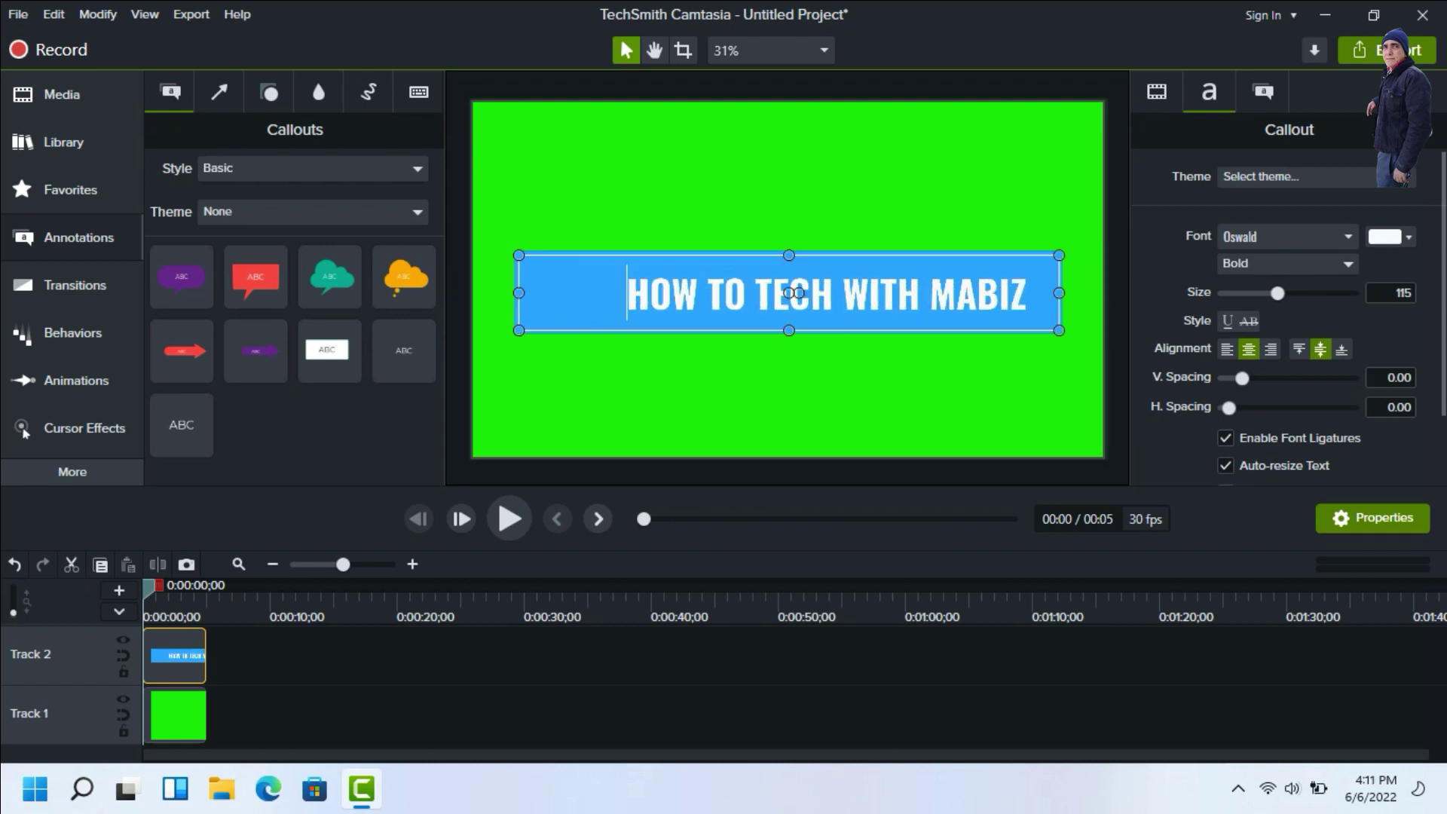
pyautogui.click(610, 410)
# Add an octagon shape over the left end of the blue banner and change its shape to Ellipse.
pyautogui.click(269, 88)
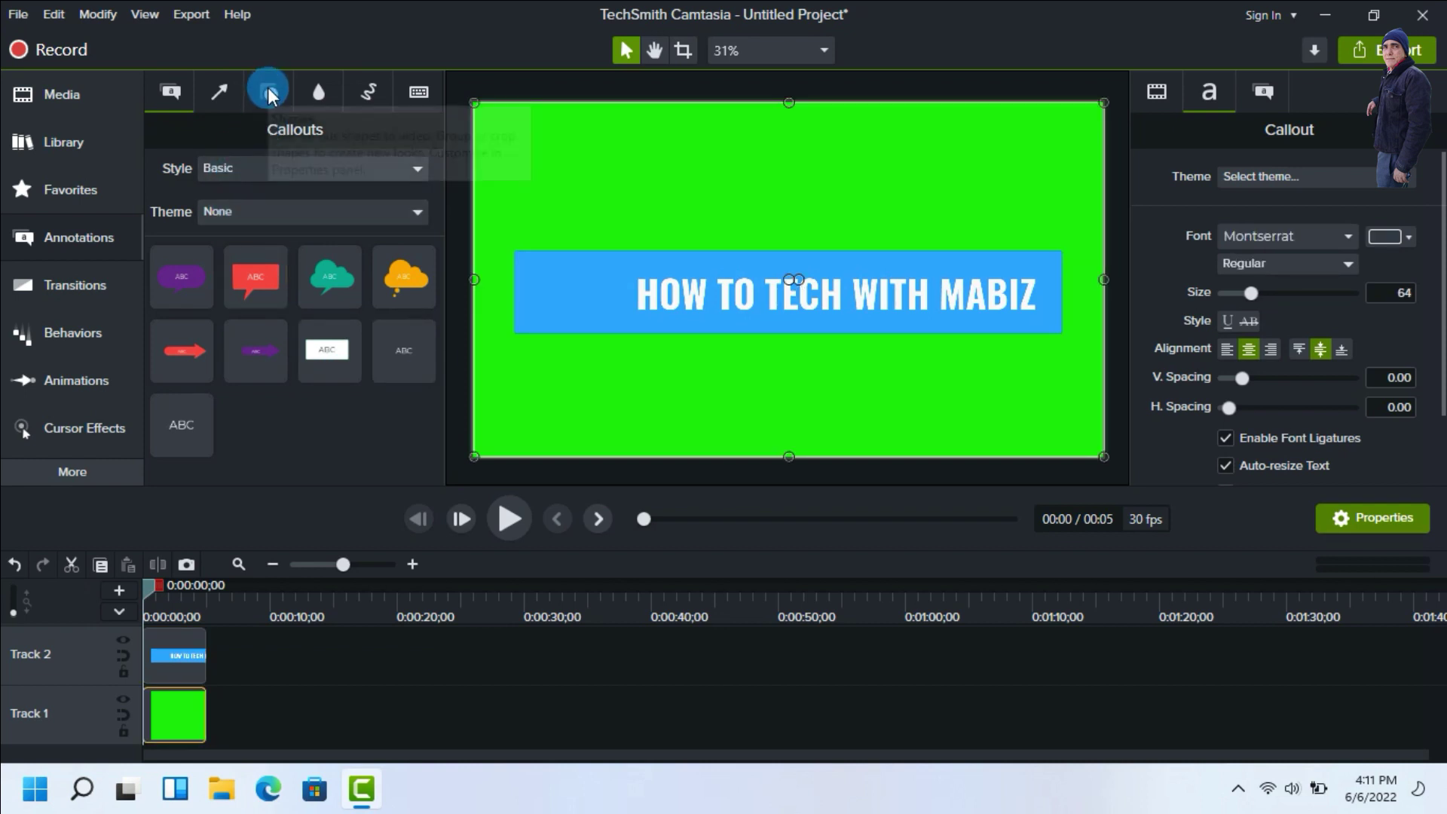
pyautogui.click(186, 256)
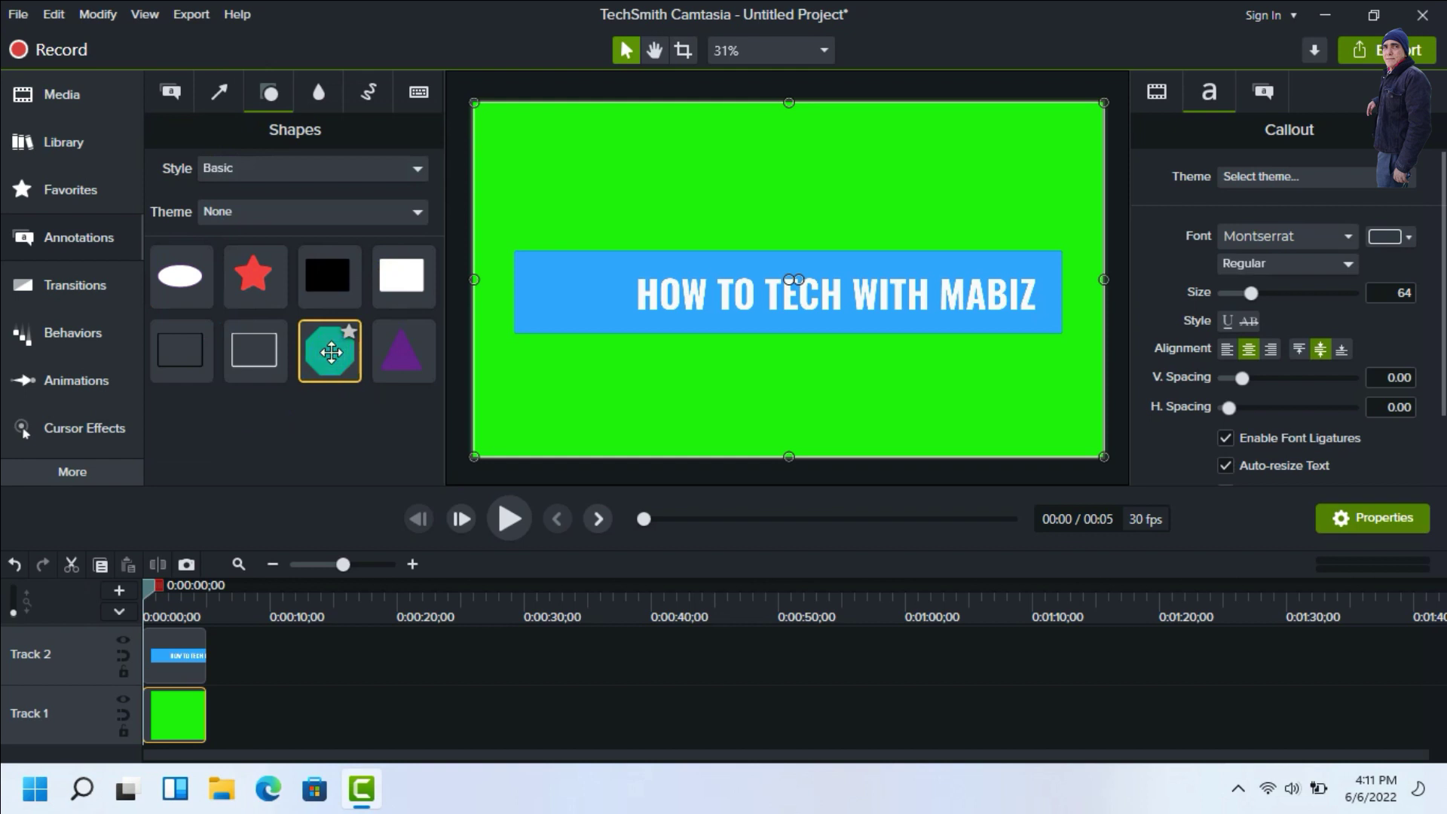
pyautogui.moveTo(330, 352); pyautogui.dragTo(554, 289)
pyautogui.moveTo(587, 291); pyautogui.dragTo(559, 305)
pyautogui.click(1240, 204)
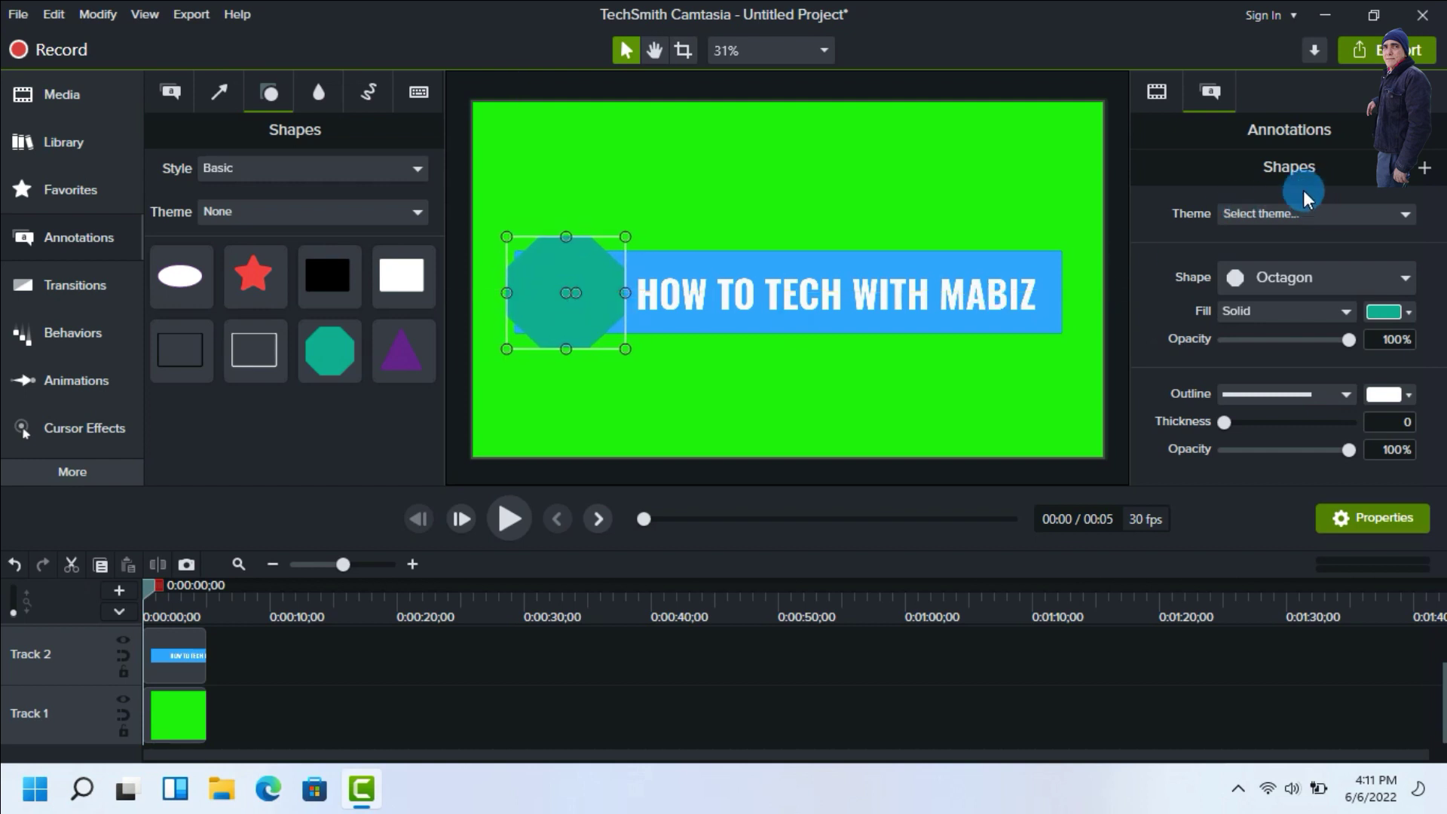
pyautogui.click(1348, 275)
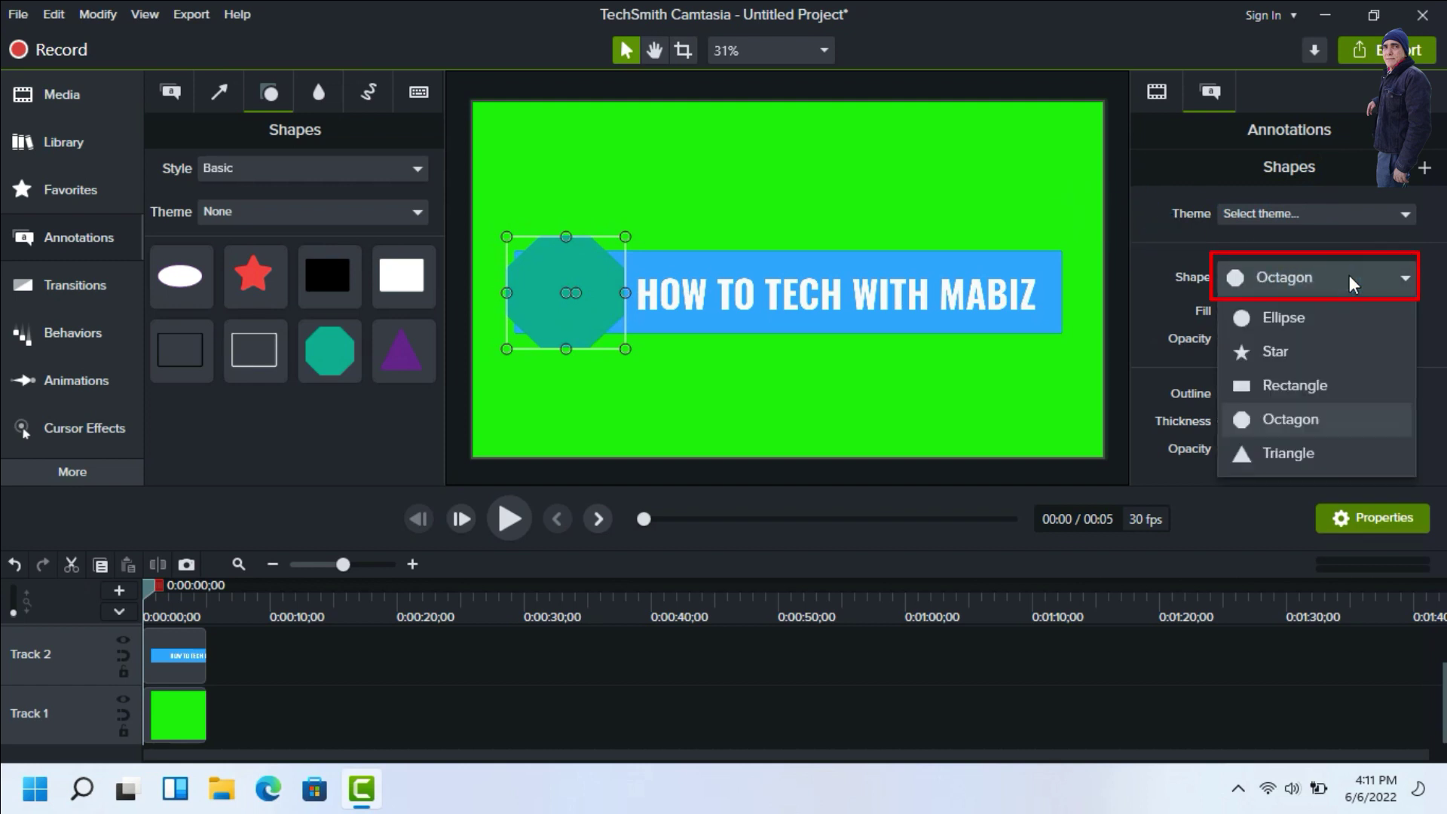
pyautogui.click(1346, 323)
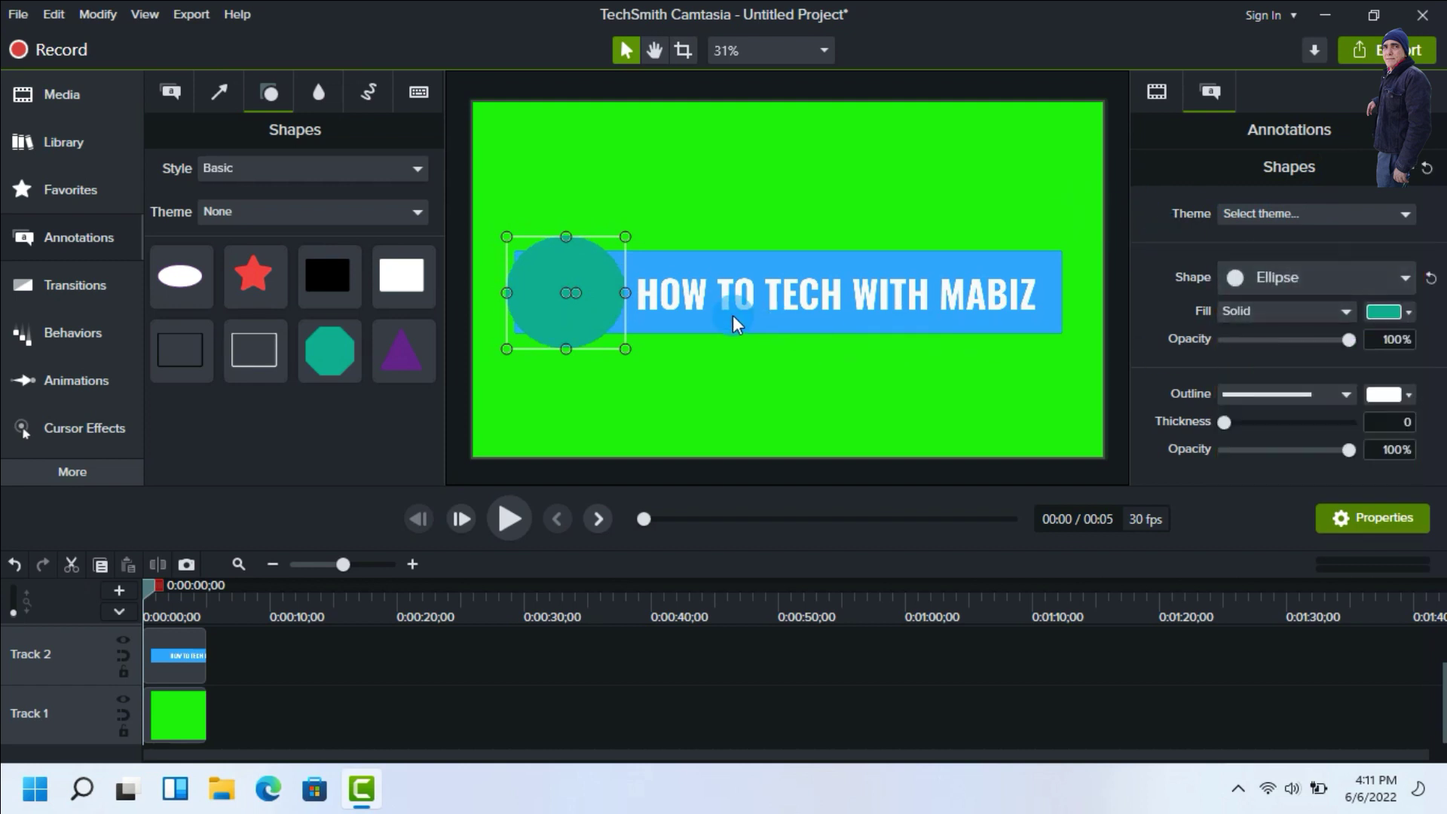
# Set the circle's fill color to the banner's blue #30A4FF.
pyautogui.click(717, 288)
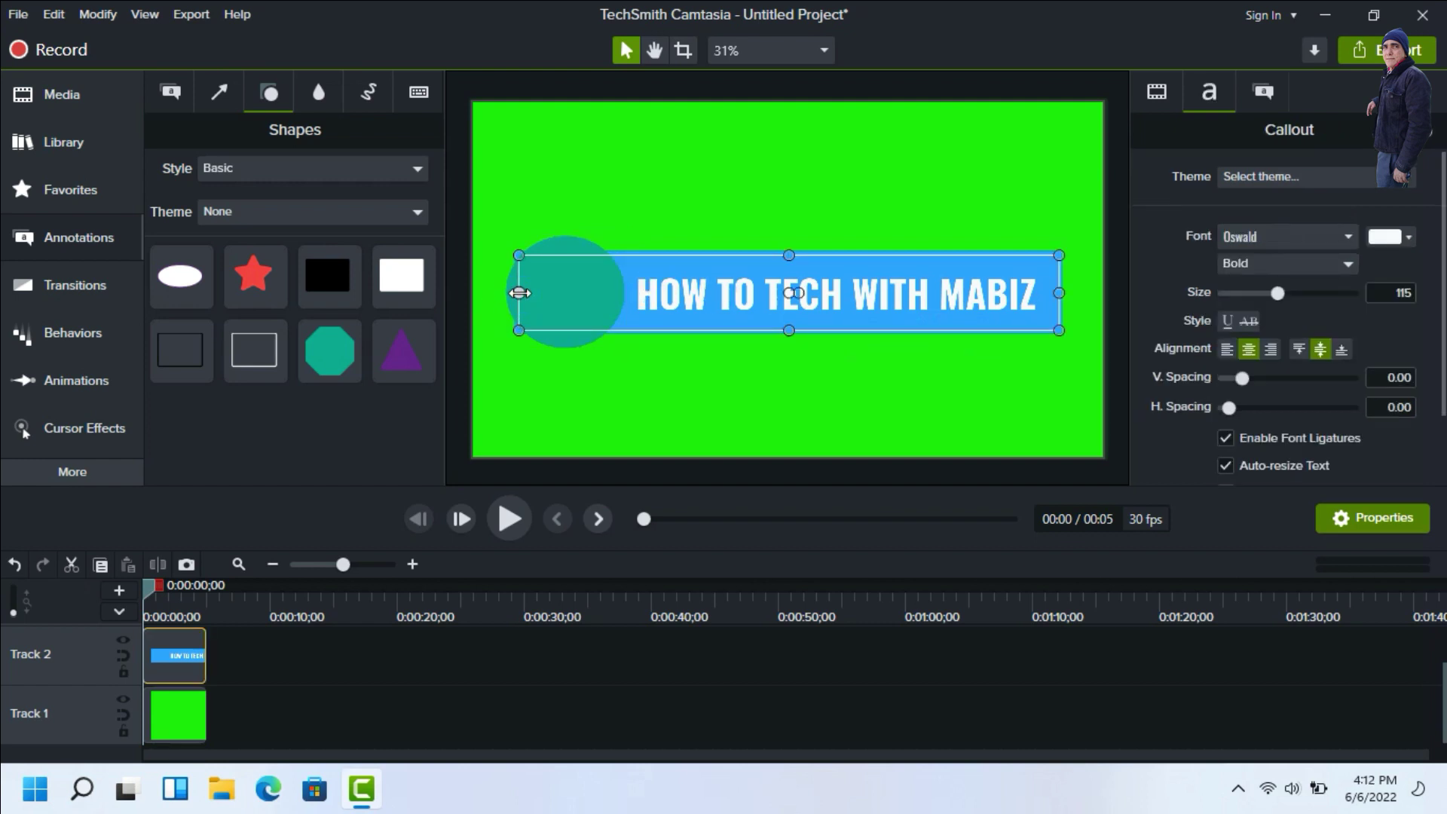
pyautogui.click(565, 298)
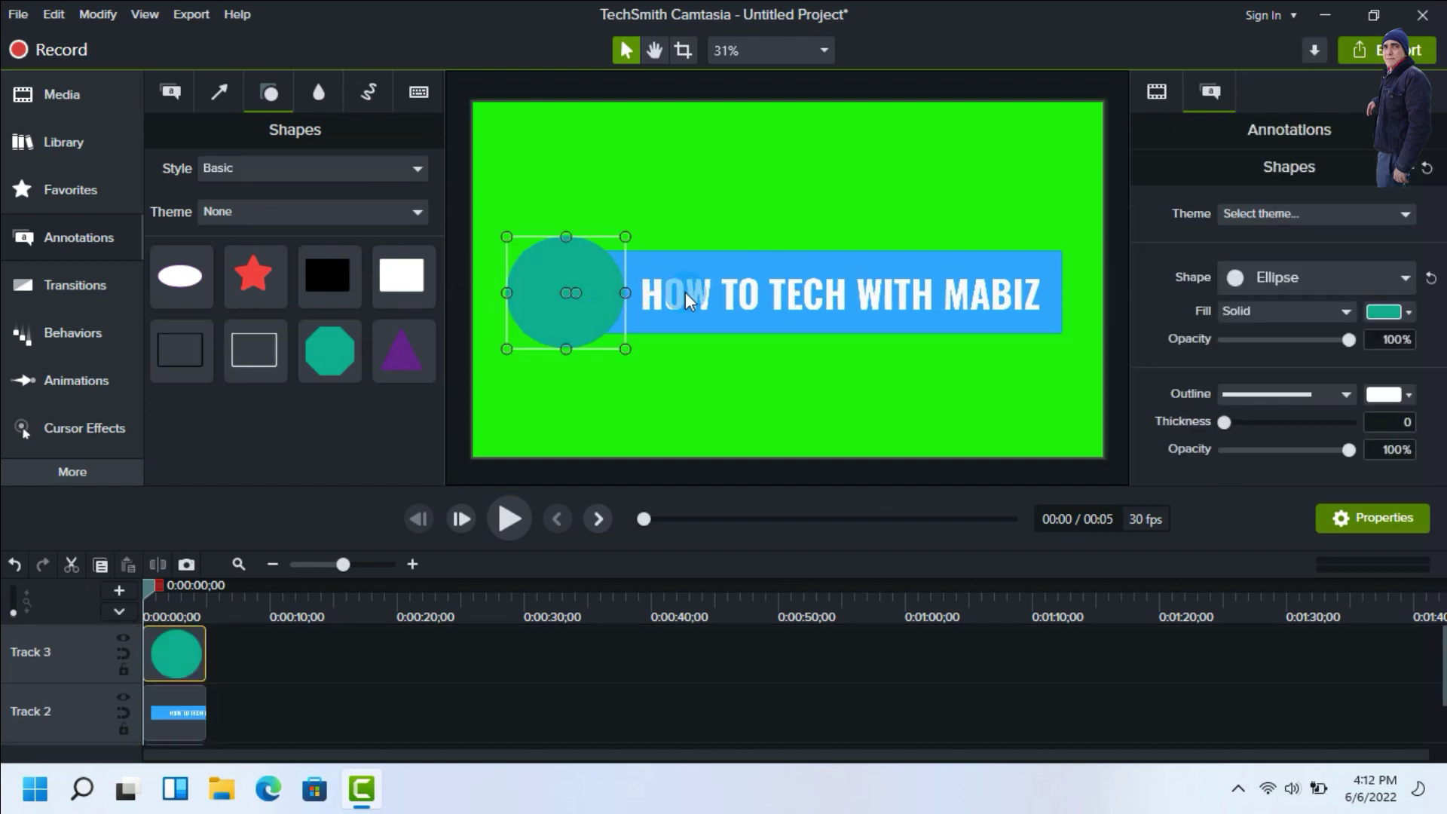
pyautogui.click(1408, 320)
pyautogui.click(1406, 484)
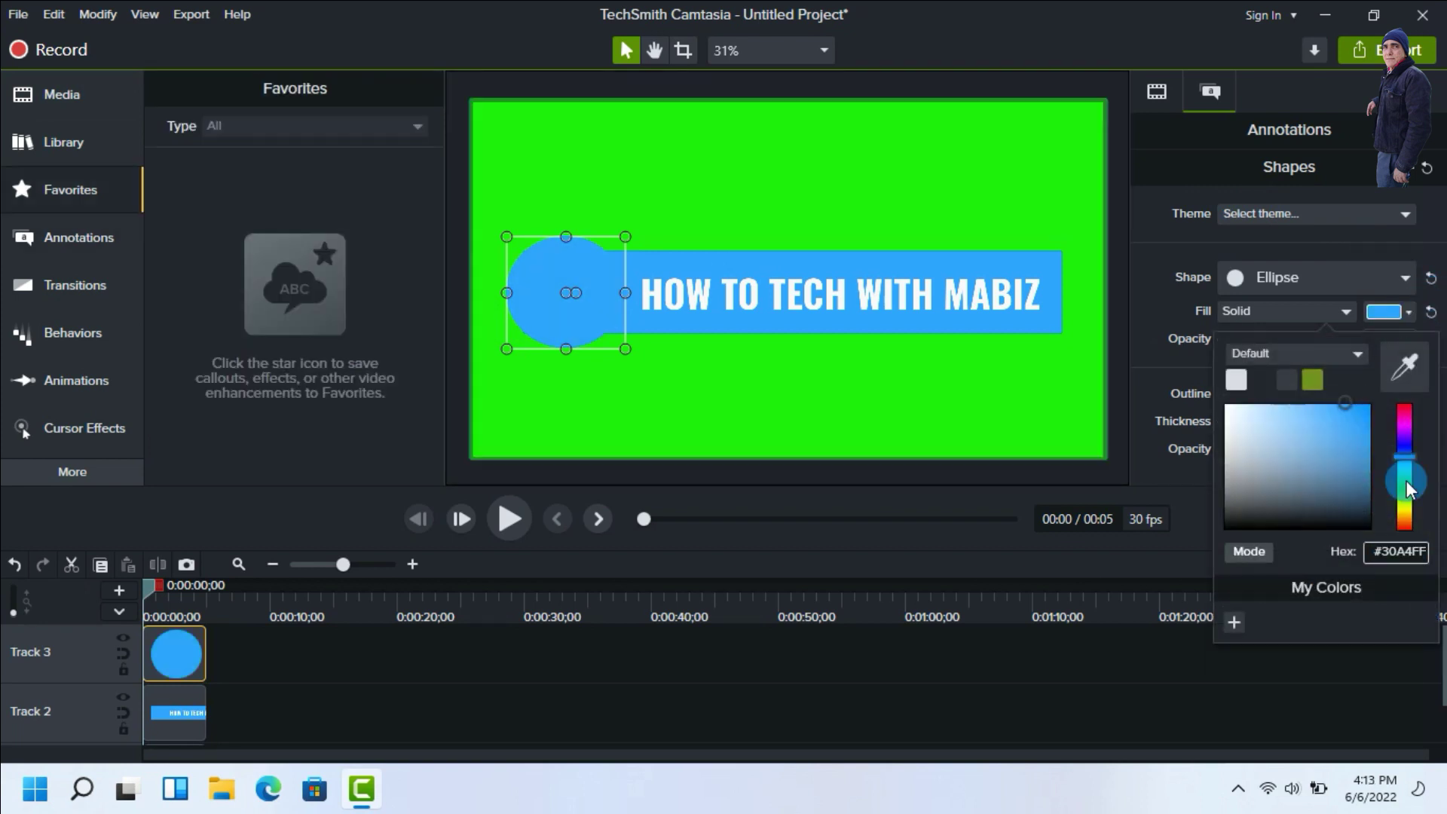
pyautogui.click(953, 413)
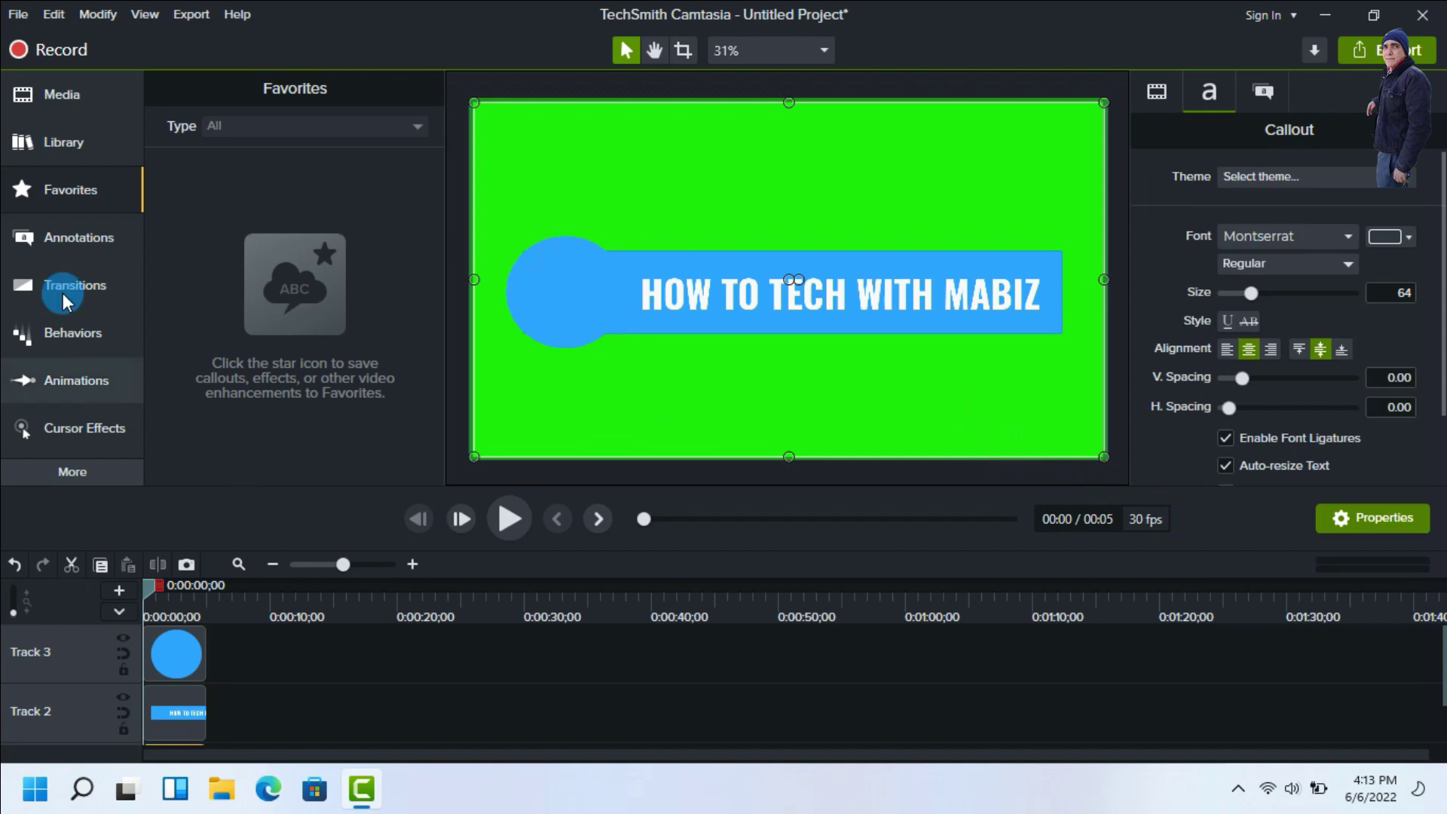
# Import the photos.jpg image from the My Files New folder and place it on the canvas.
pyautogui.click(66, 93)
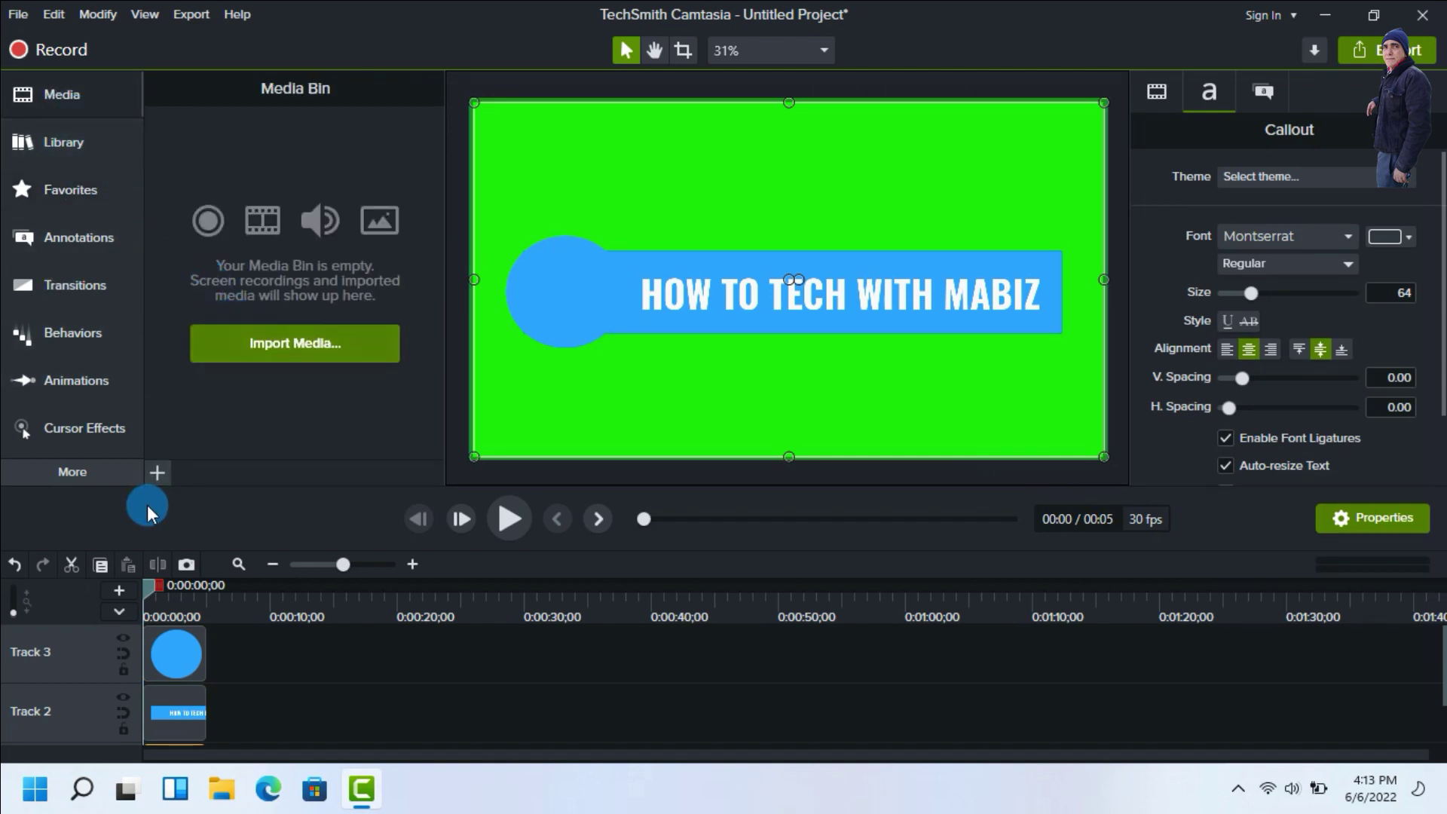
pyautogui.click(160, 466)
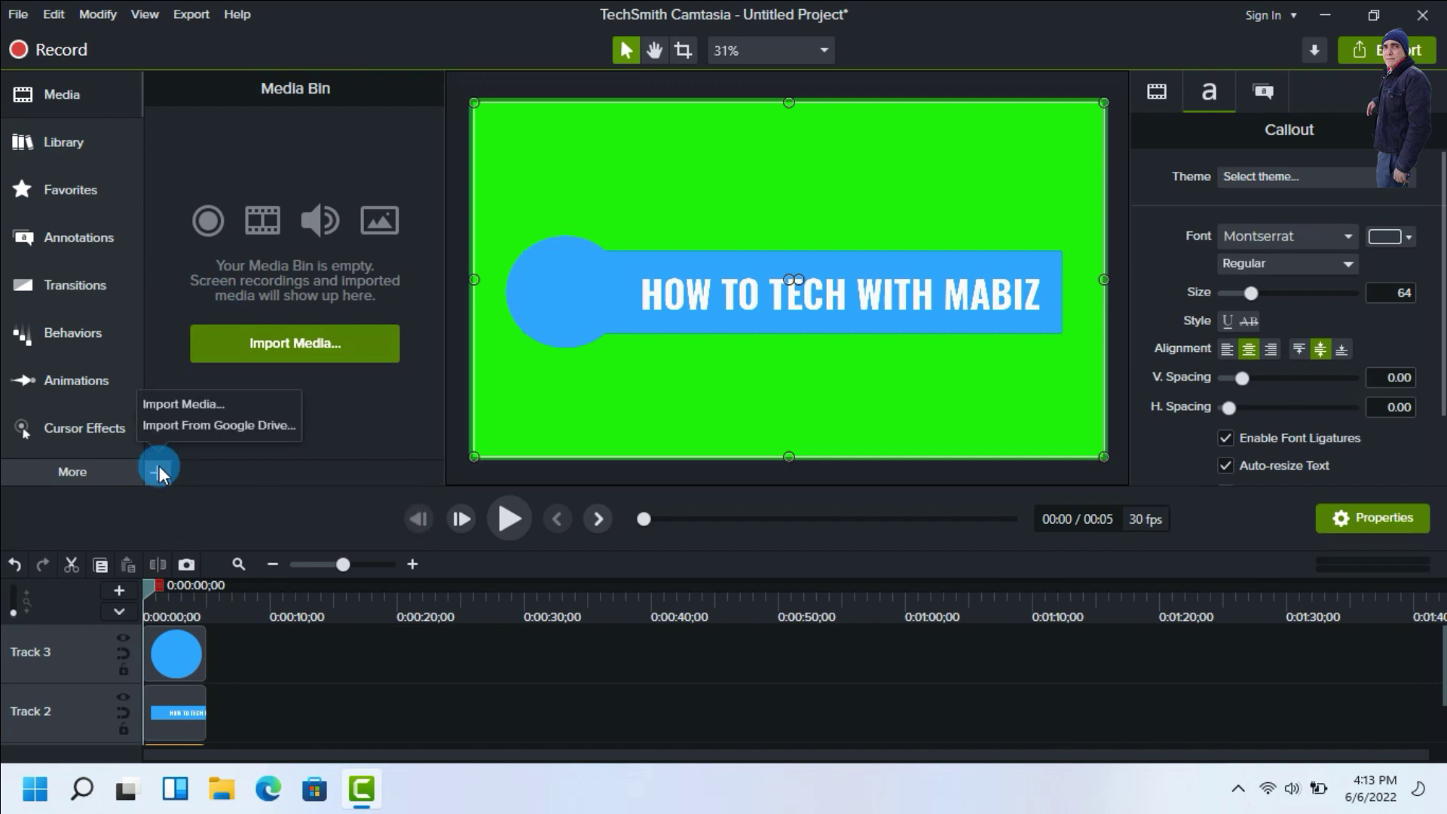
pyautogui.click(157, 405)
pyautogui.click(252, 359)
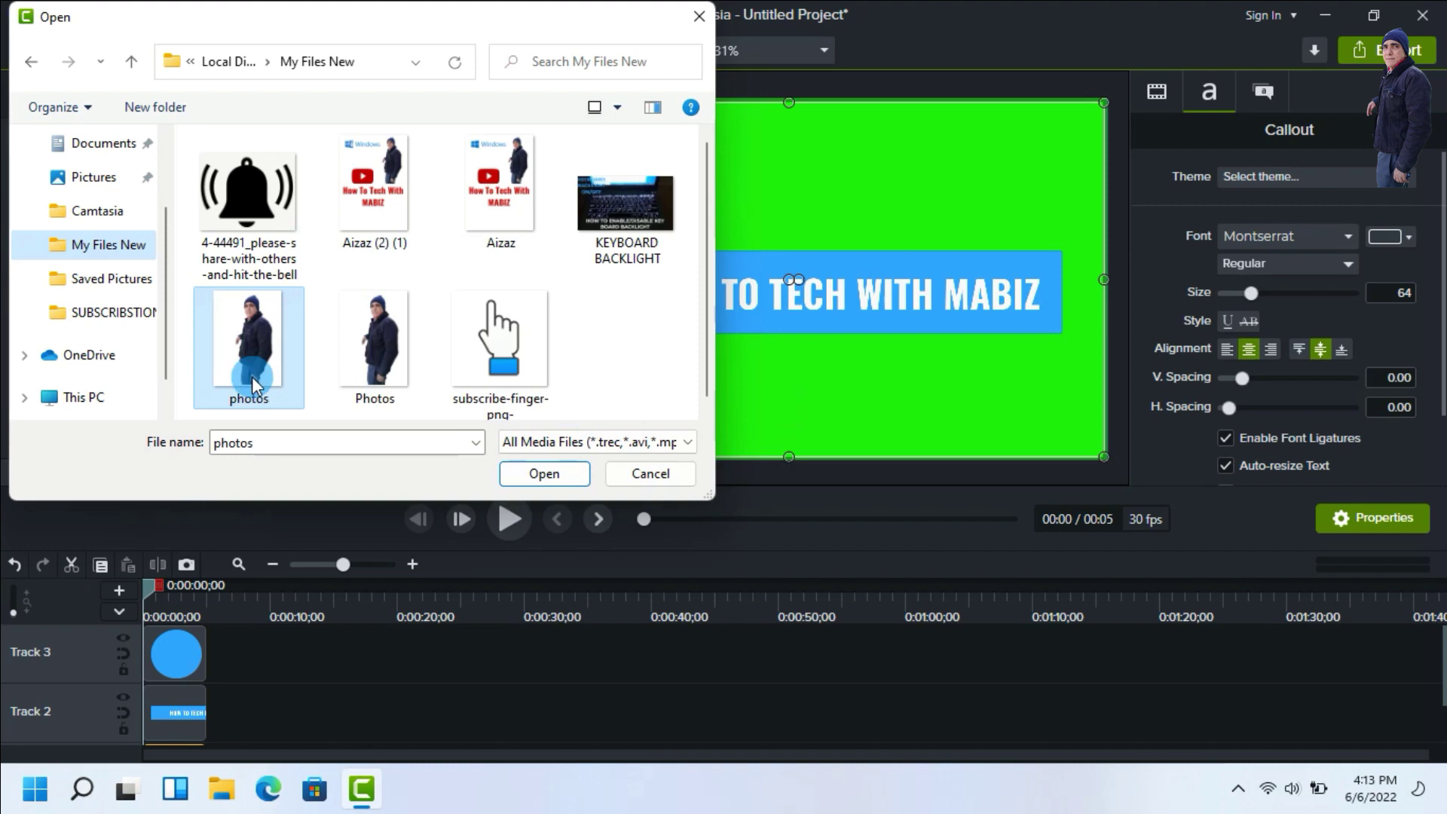
pyautogui.doubleClick(252, 360)
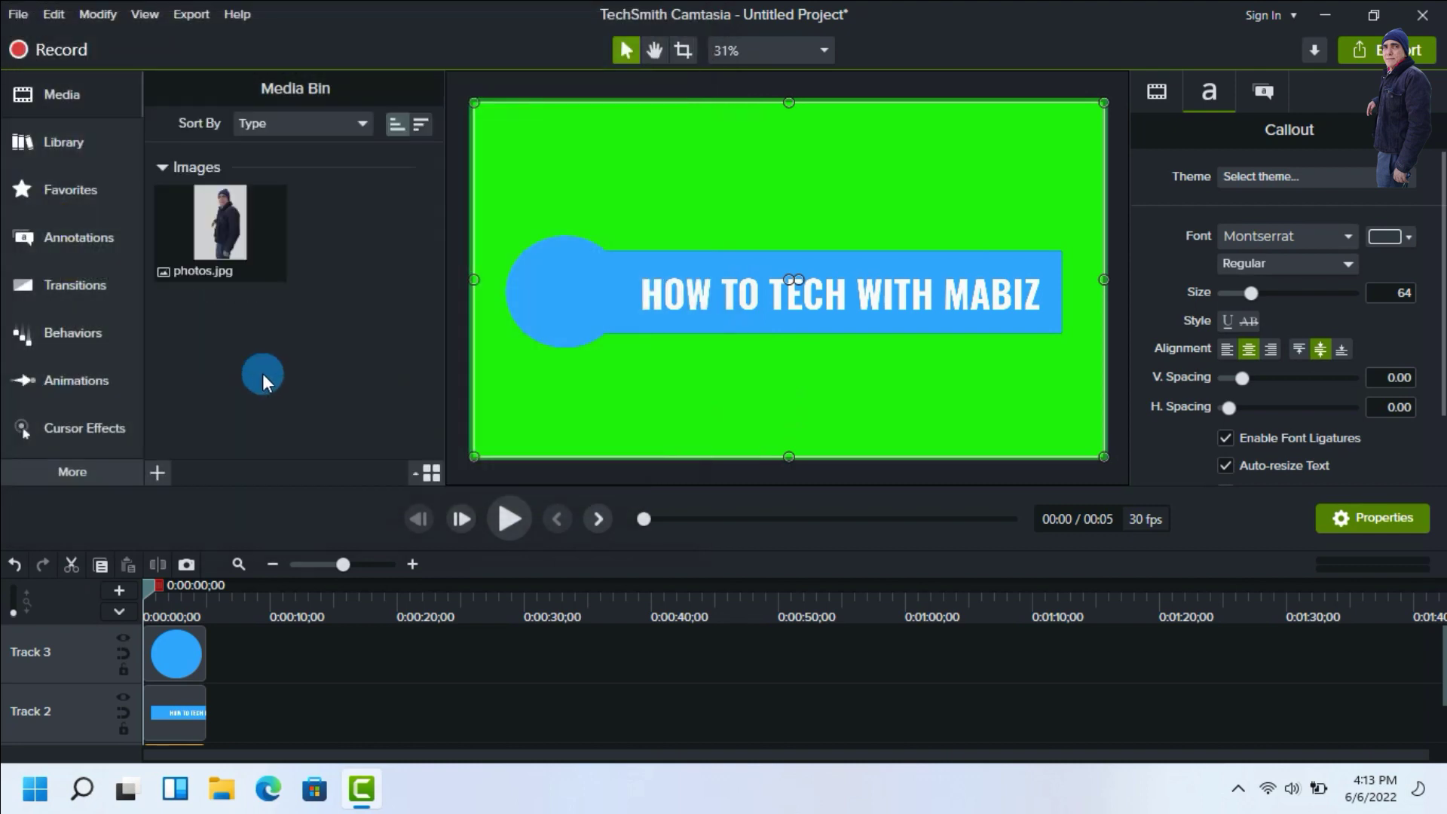
pyautogui.moveTo(219, 271); pyautogui.dragTo(704, 292)
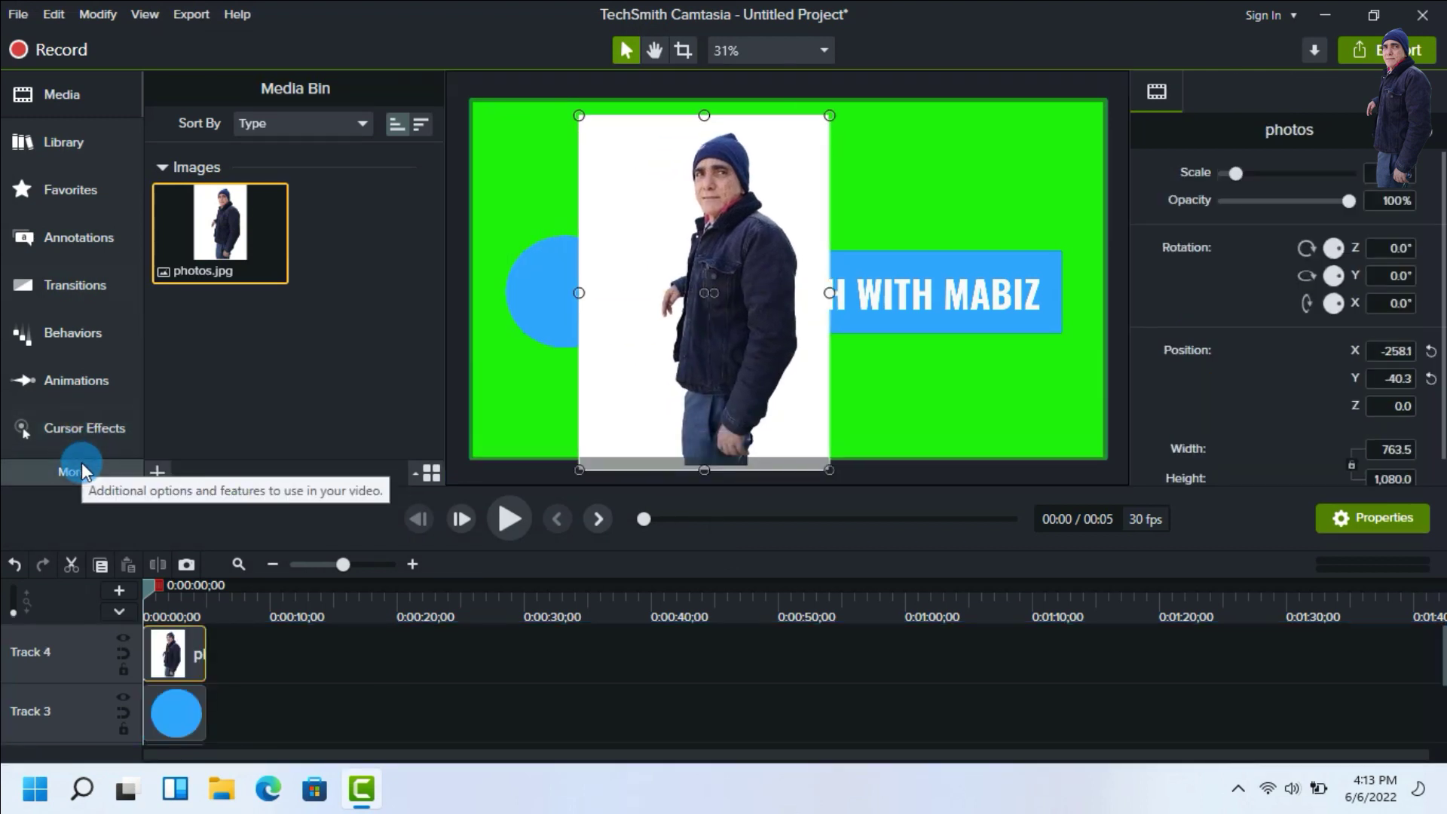
# Apply the Remove a Color effect to the photo and sample its white background as the color to remove.
pyautogui.click(80, 472)
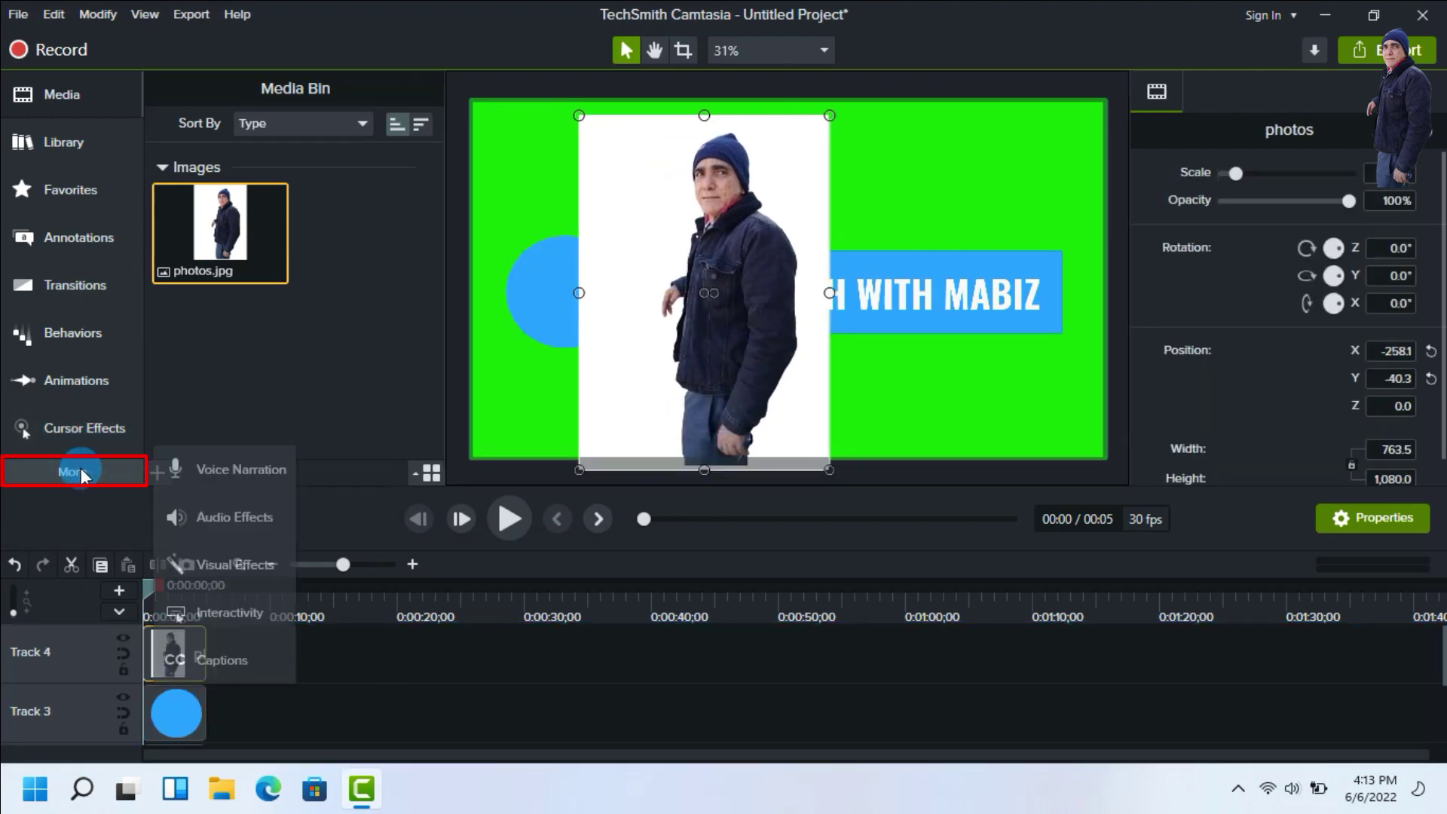
pyautogui.click(210, 614)
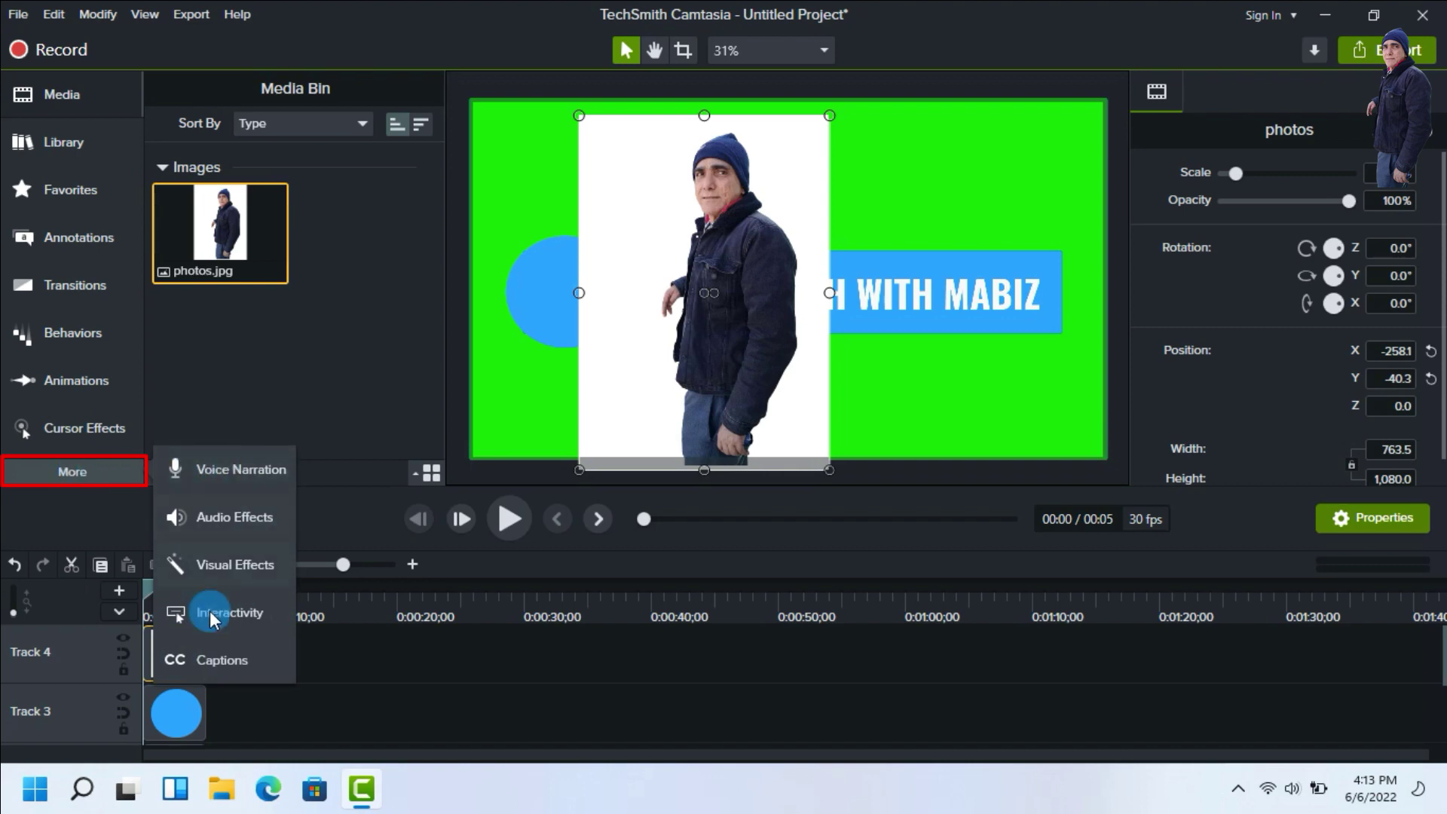
pyautogui.click(224, 565)
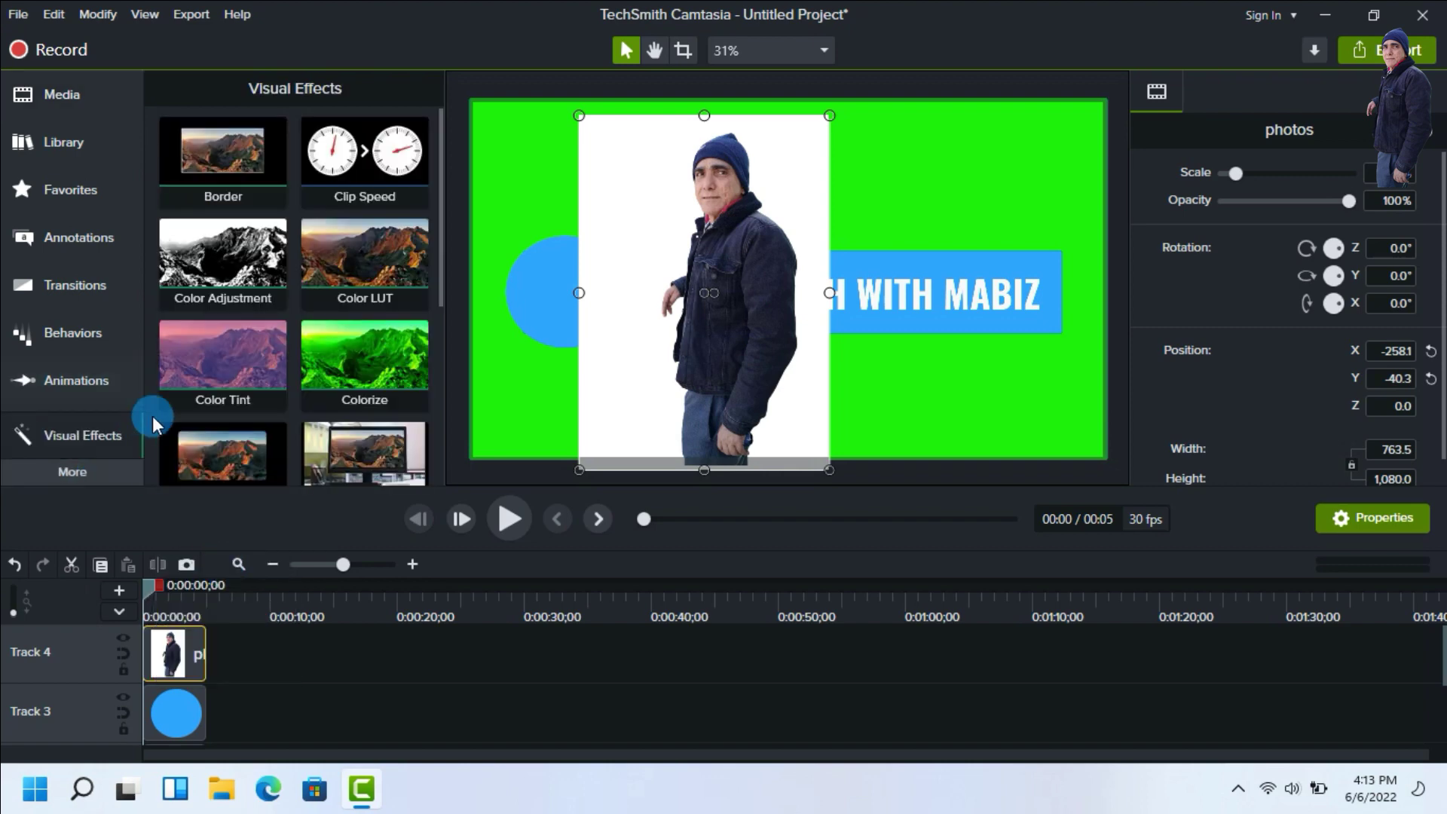
pyautogui.scroll(-3, 335, 388)
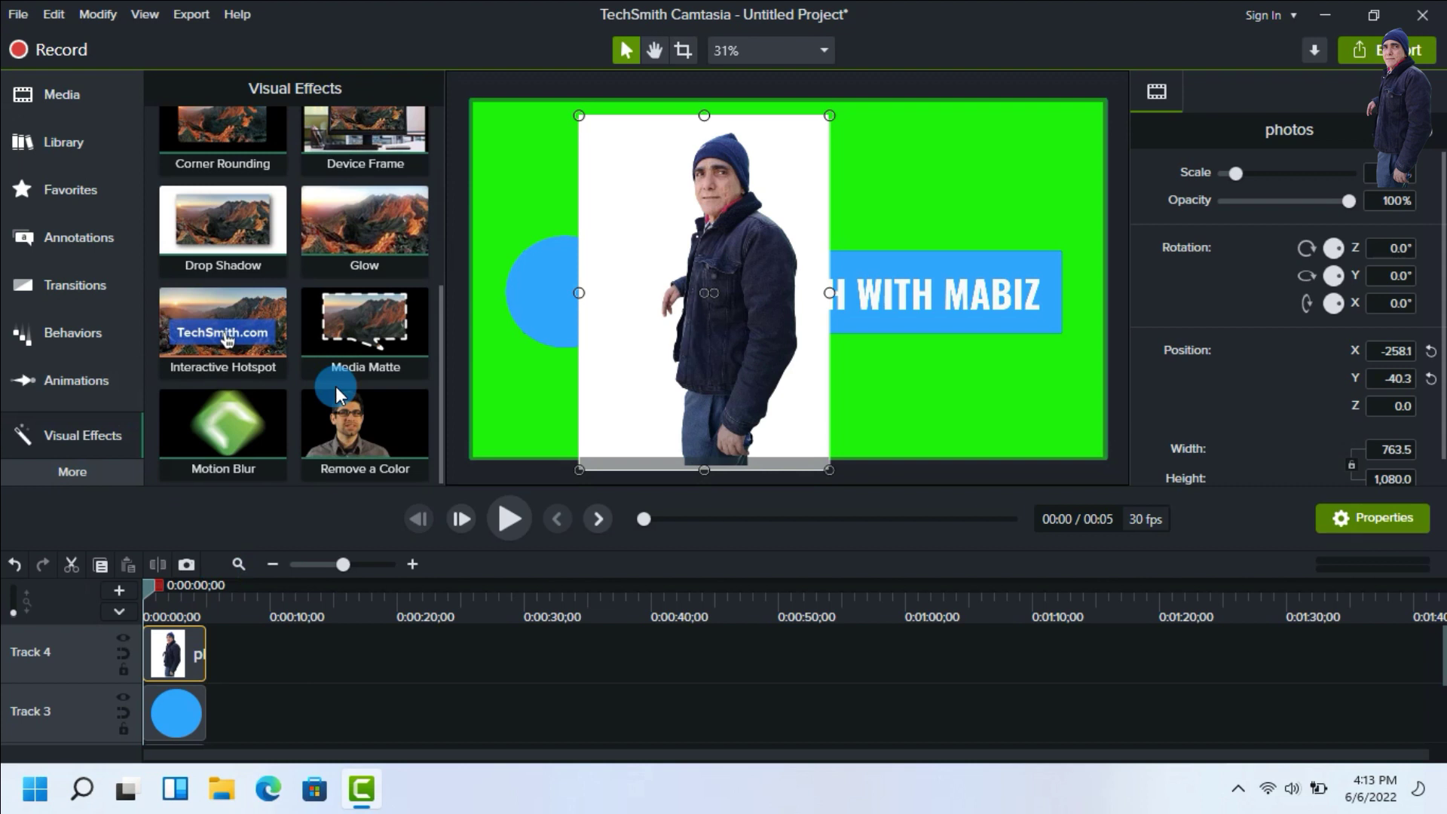
pyautogui.moveTo(397, 423); pyautogui.dragTo(178, 652)
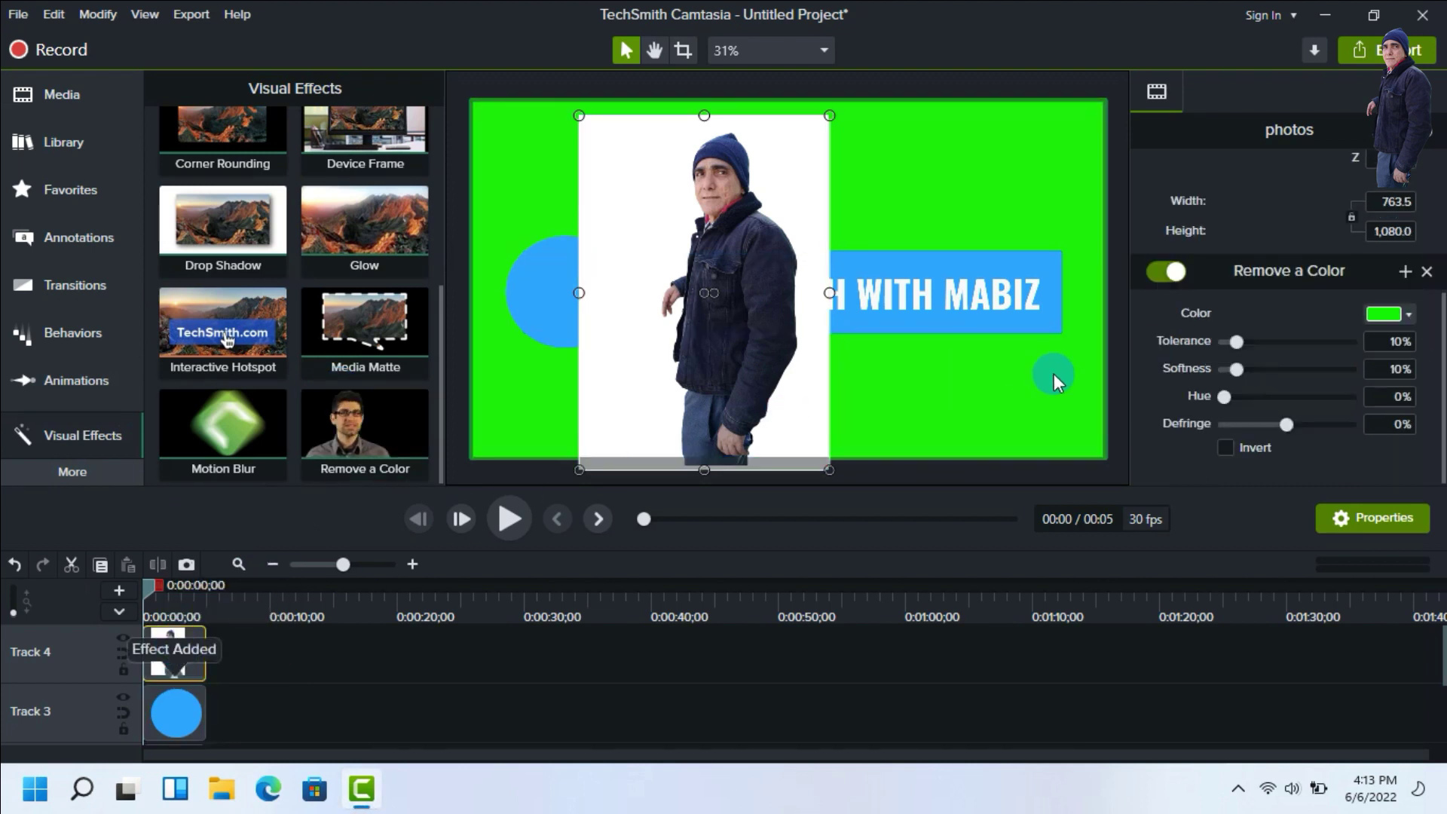
pyautogui.click(1409, 317)
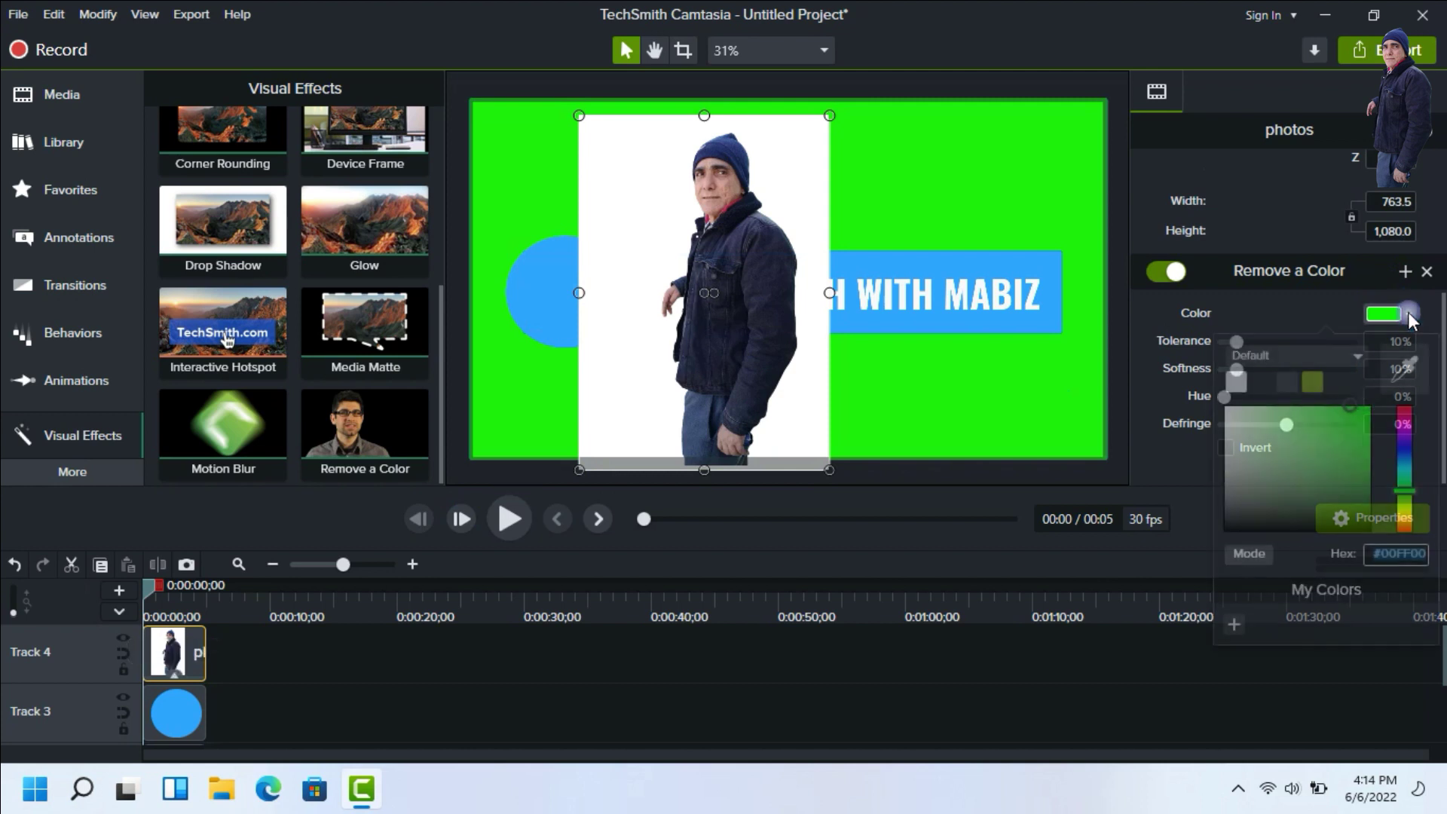
pyautogui.click(1405, 370)
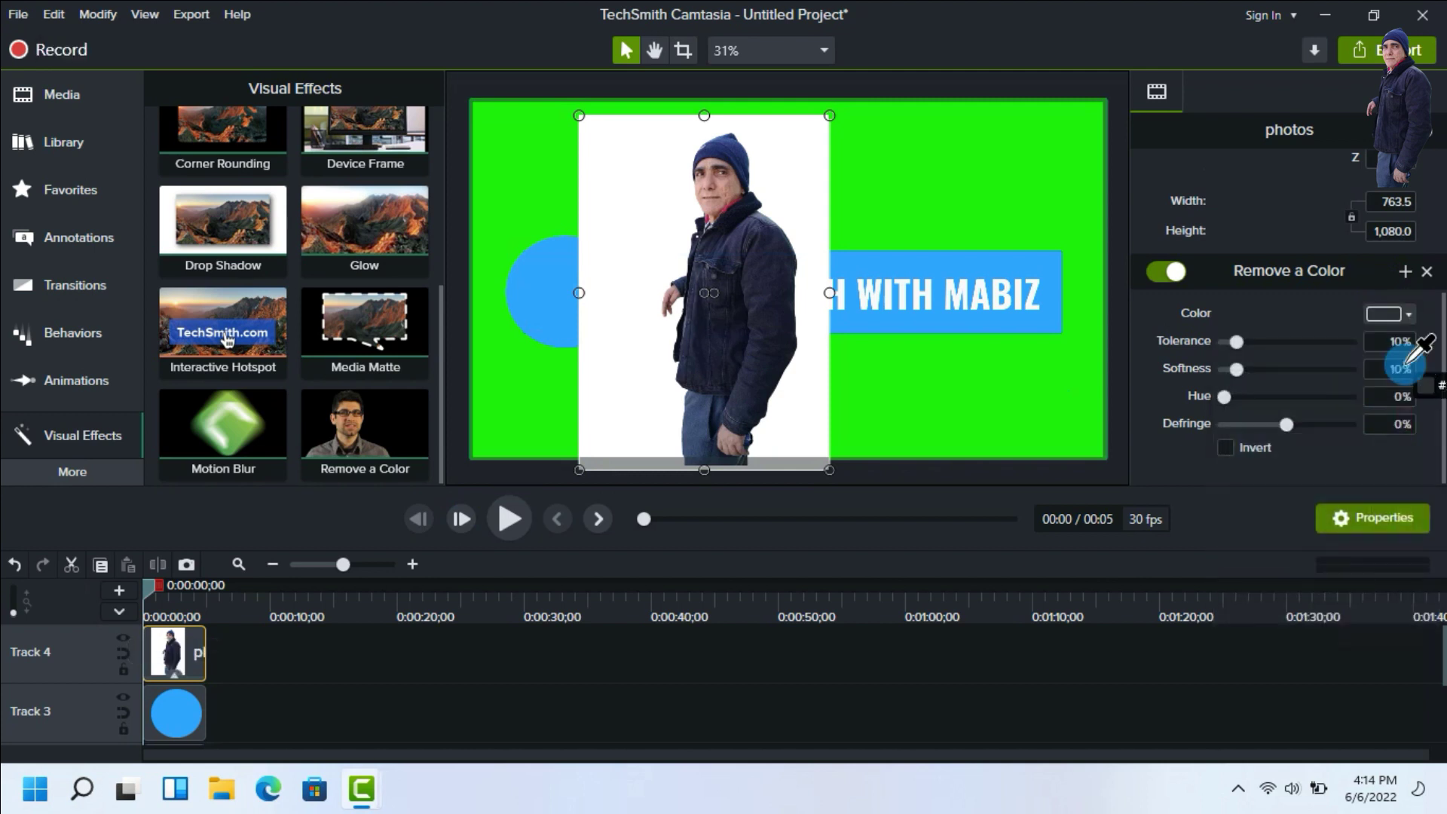
pyautogui.click(803, 198)
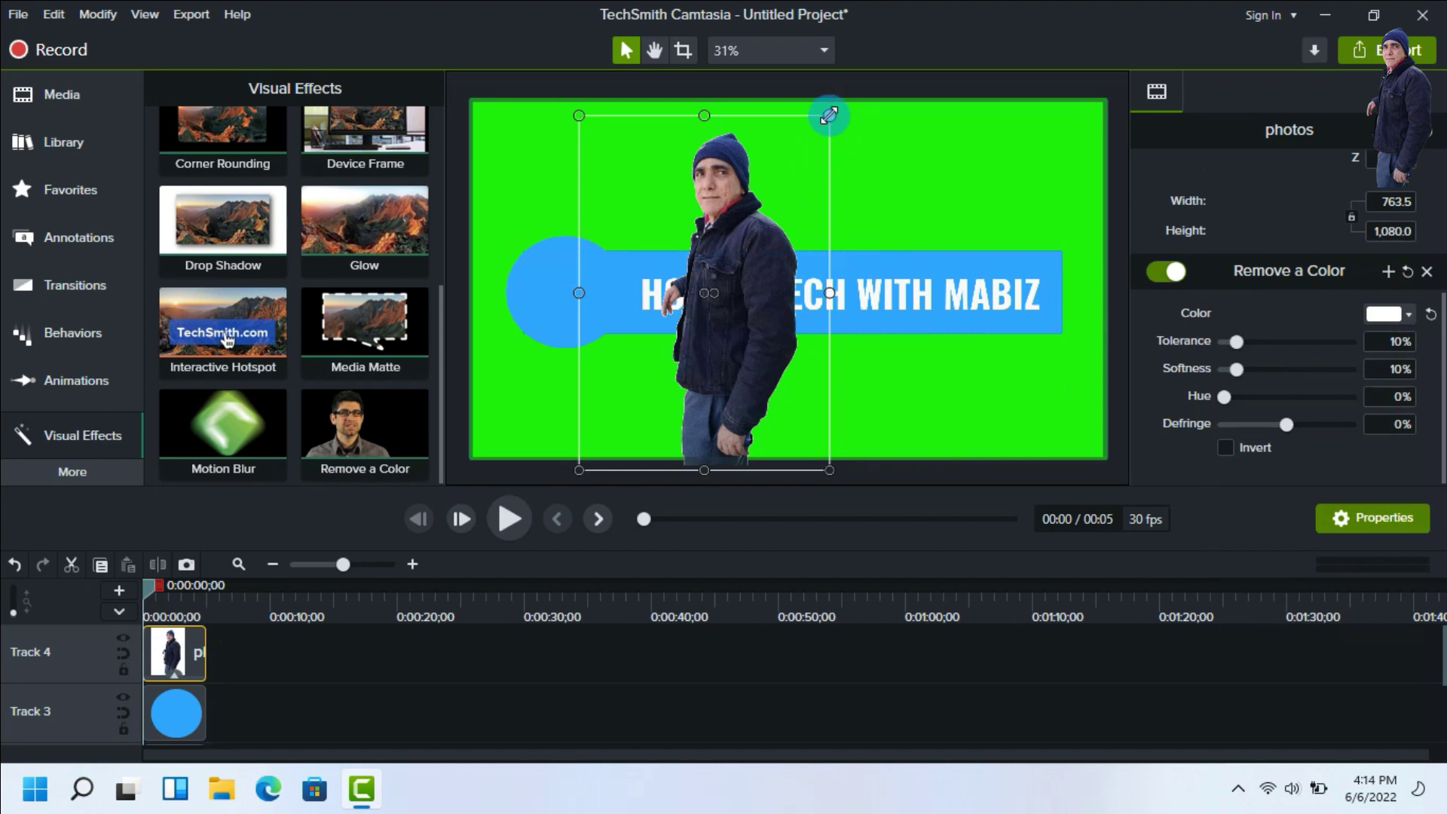
# Shrink the photo to about 273 by 386 over the blue circle and rotate it around the Y axis to mirror it.
pyautogui.moveTo(828, 115); pyautogui.dragTo(671, 341)
pyautogui.moveTo(663, 392); pyautogui.dragTo(584, 271)
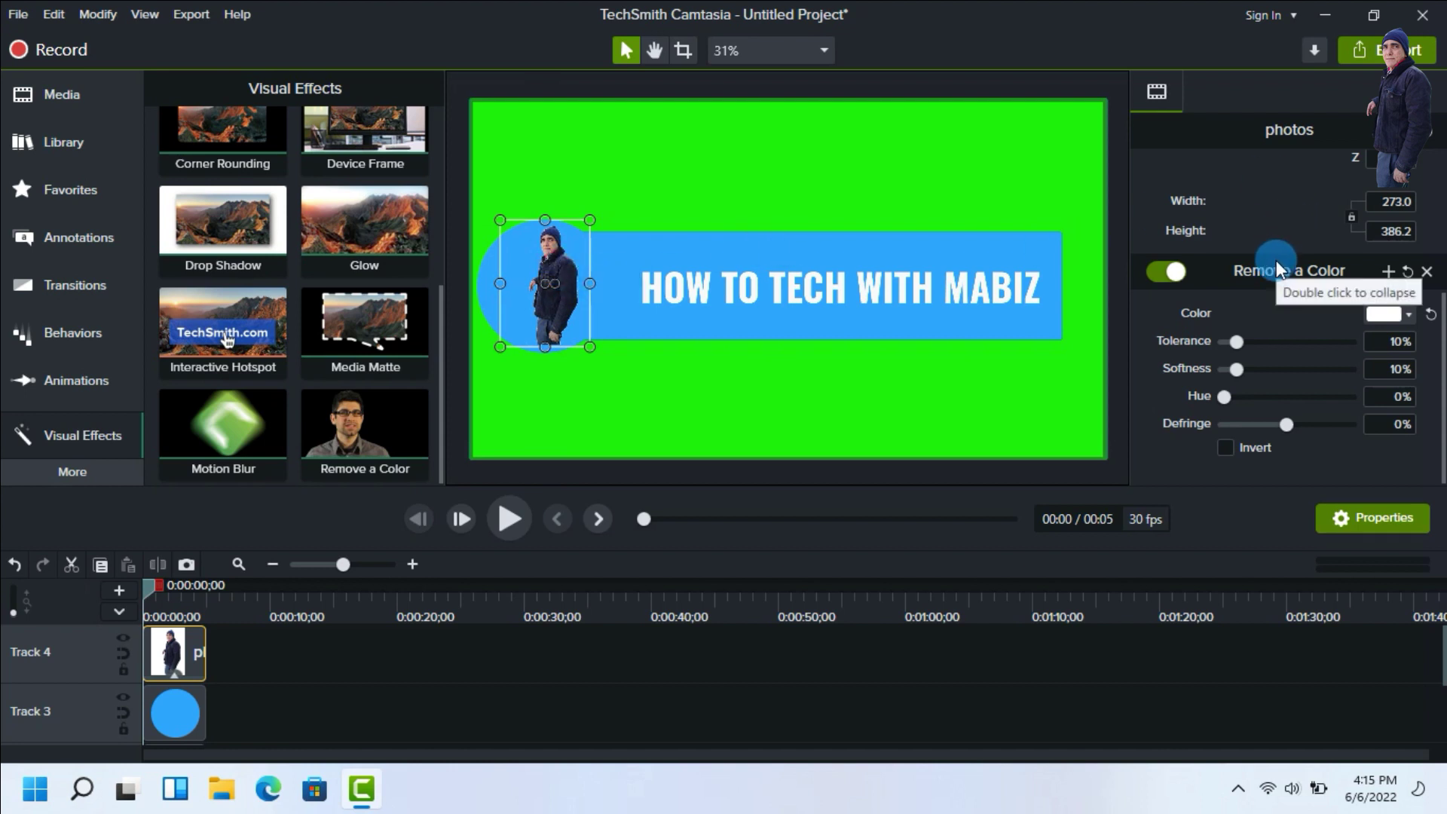
pyautogui.scroll(3, 1276, 260)
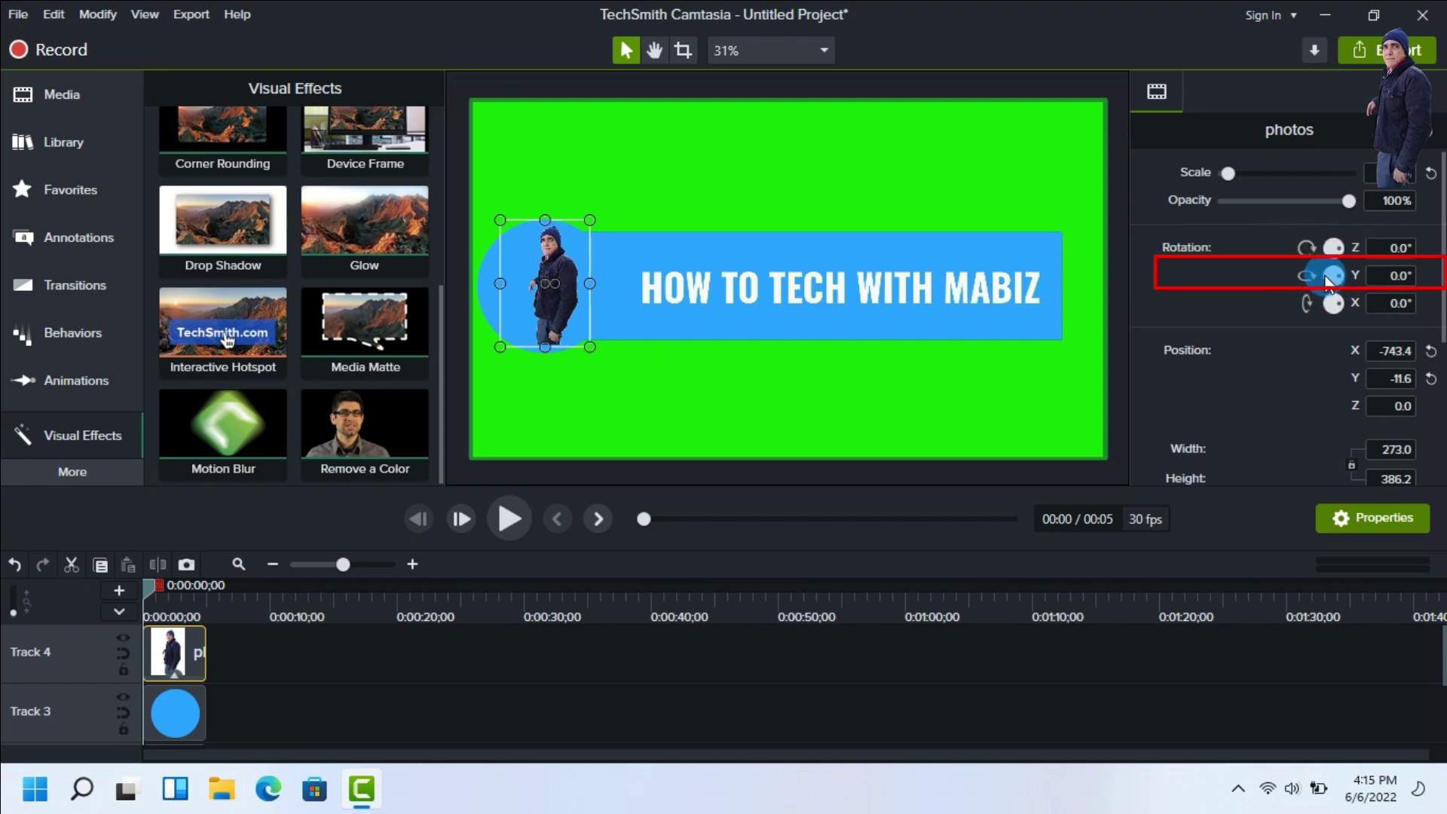
pyautogui.moveTo(1326, 281); pyautogui.dragTo(1328, 279)
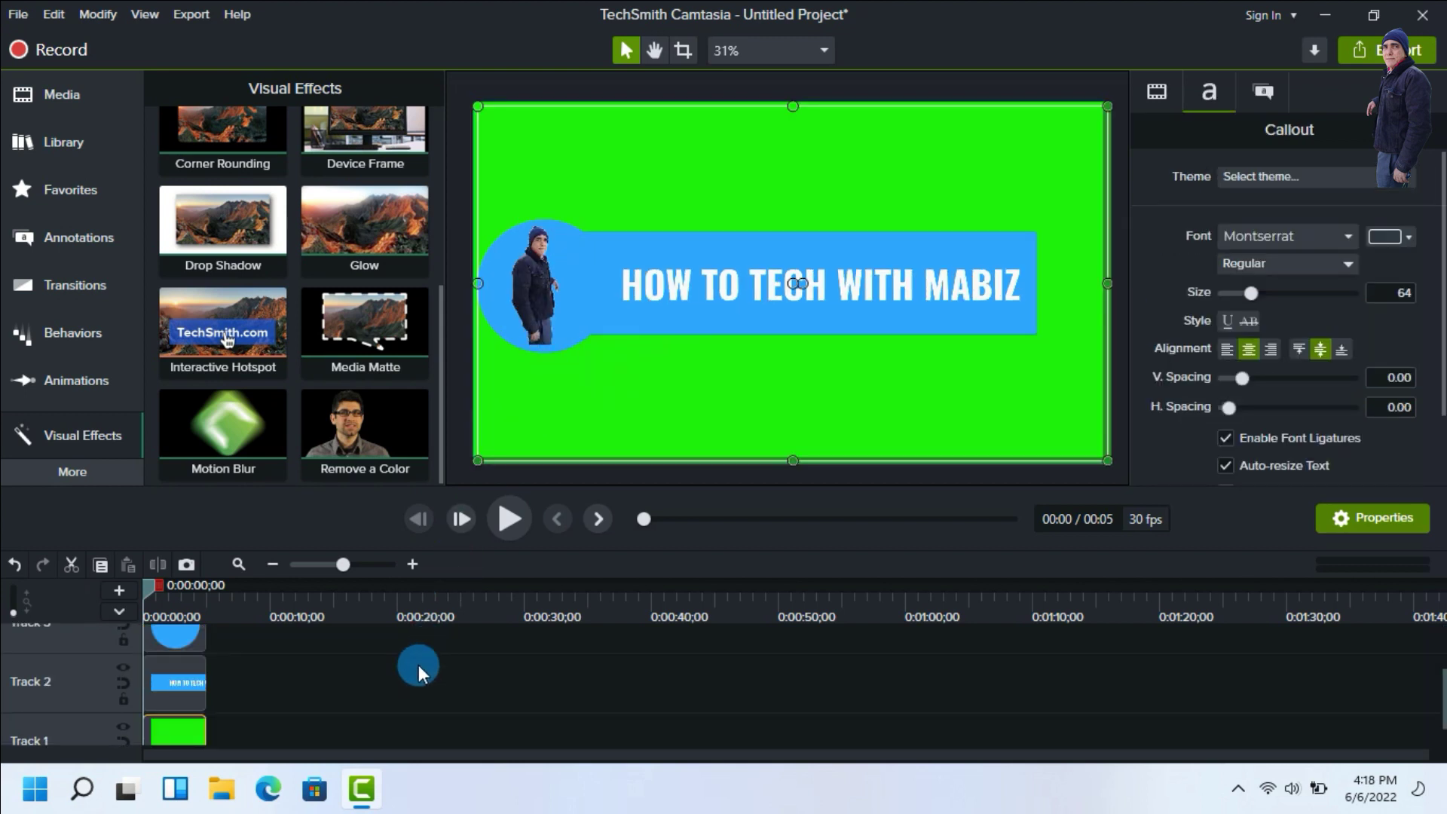
# Select the photo, circle and title callout together and move them slightly to the right on the green background.
pyautogui.scroll(1, 418, 664)
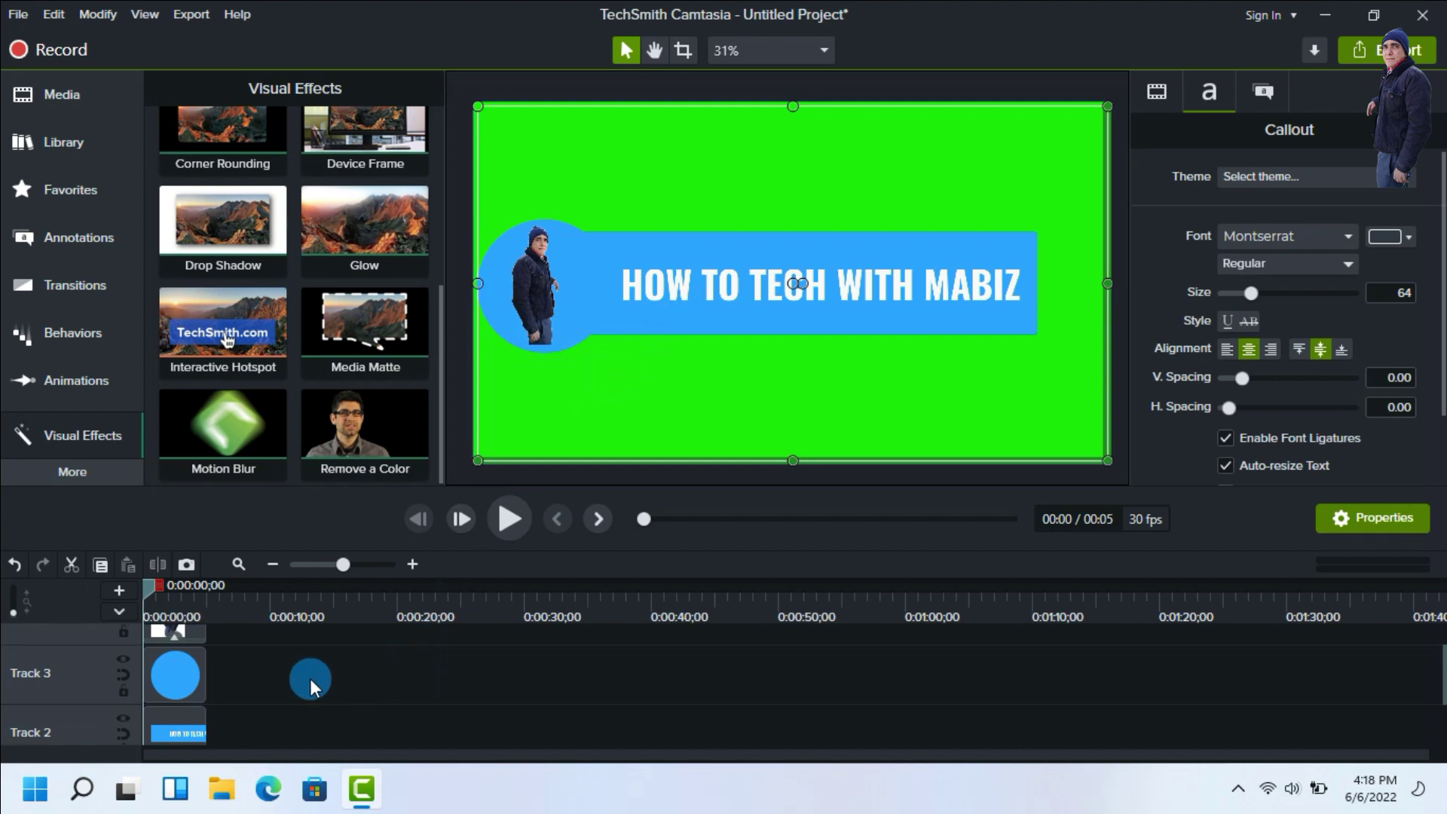
pyautogui.click(220, 642)
pyautogui.moveTo(210, 699)
pyautogui.mouseDown()
pyautogui.moveTo(191, 735)
pyautogui.moveTo(187, 704)
pyautogui.mouseUp()
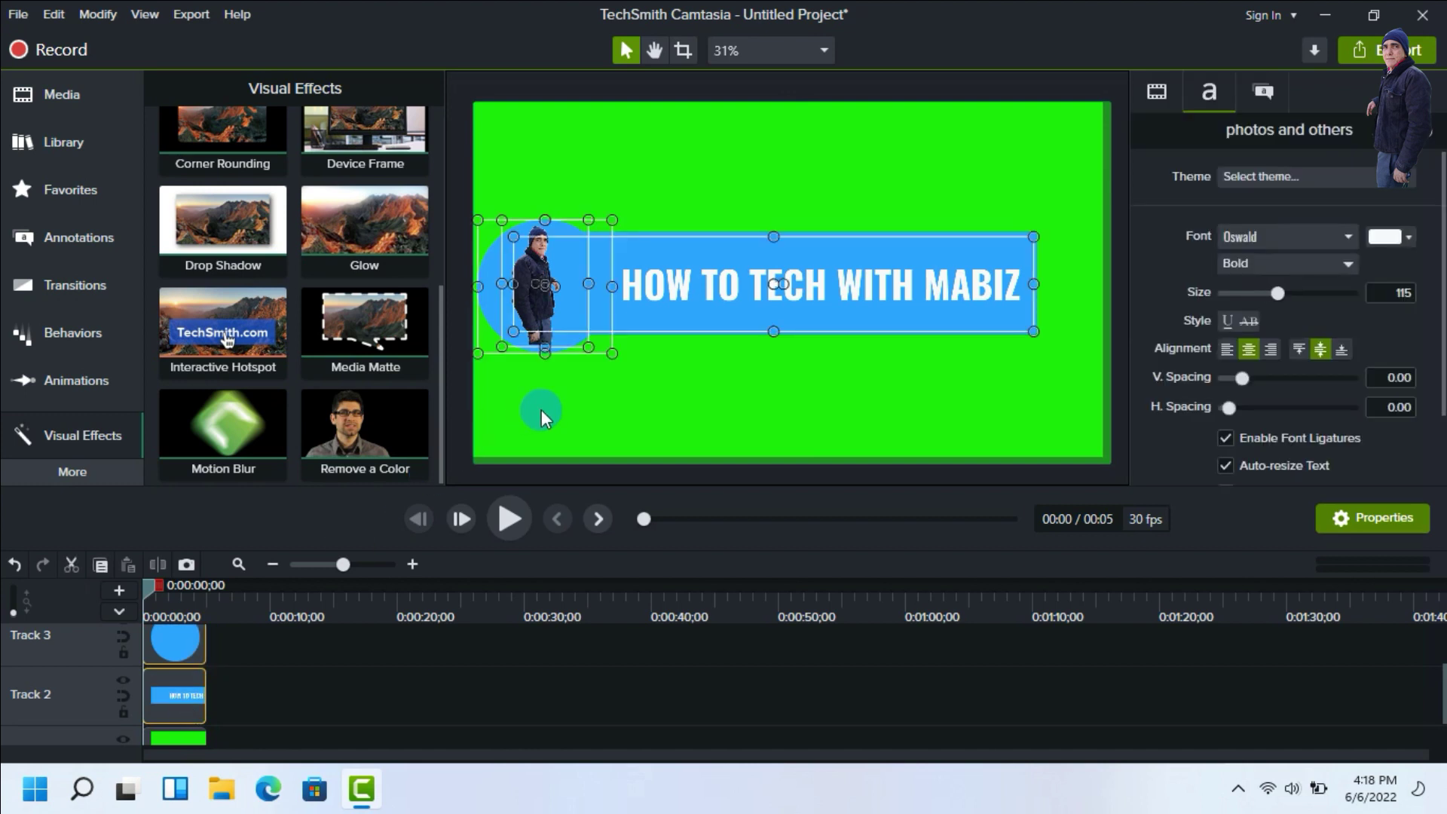
pyautogui.moveTo(572, 287); pyautogui.dragTo(594, 288)
pyautogui.click(613, 349)
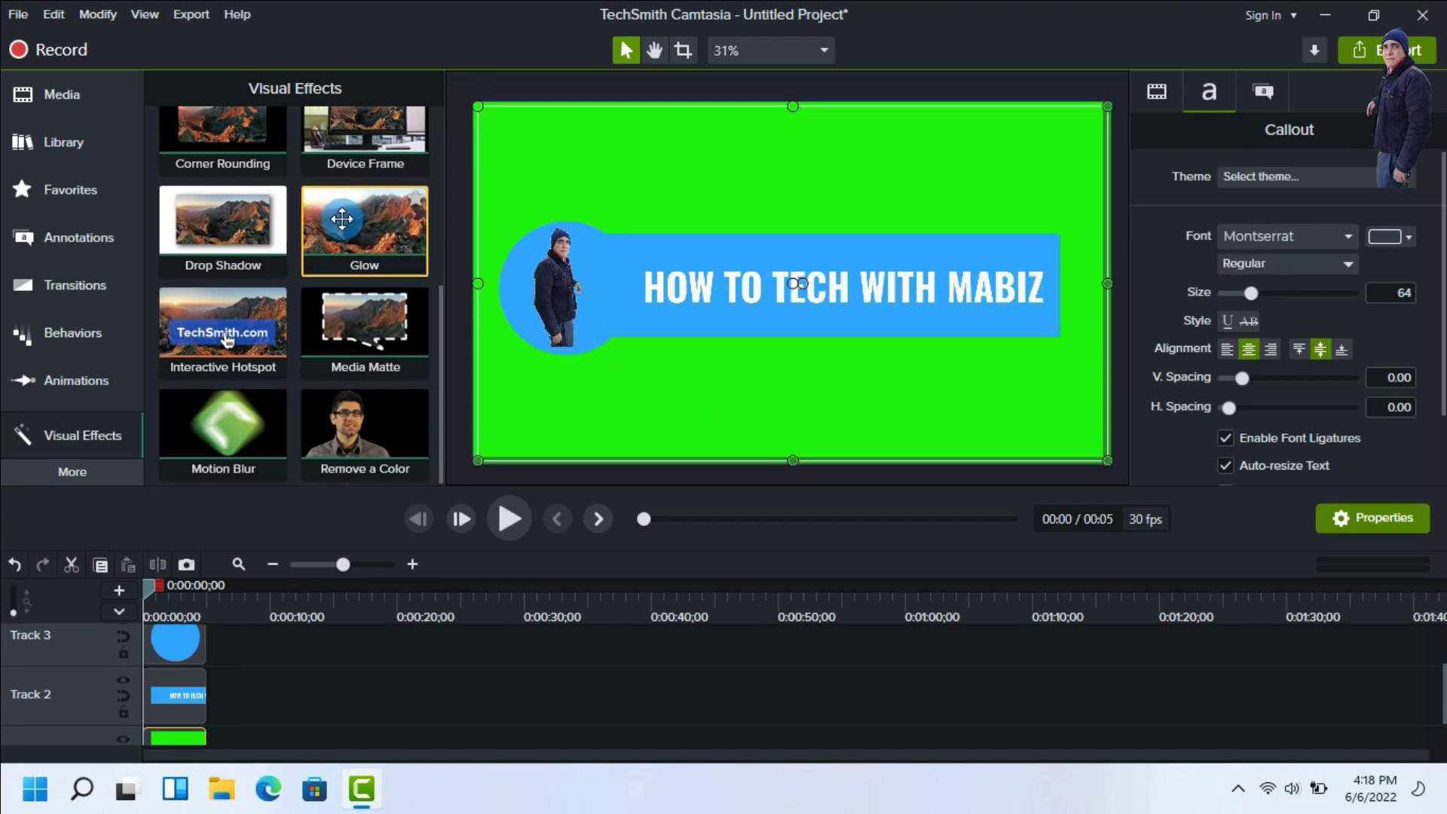
# Add the Drop Shadow effect to the photo clip on Track 4 and open the effect's settings.
pyautogui.scroll(3, 341, 219)
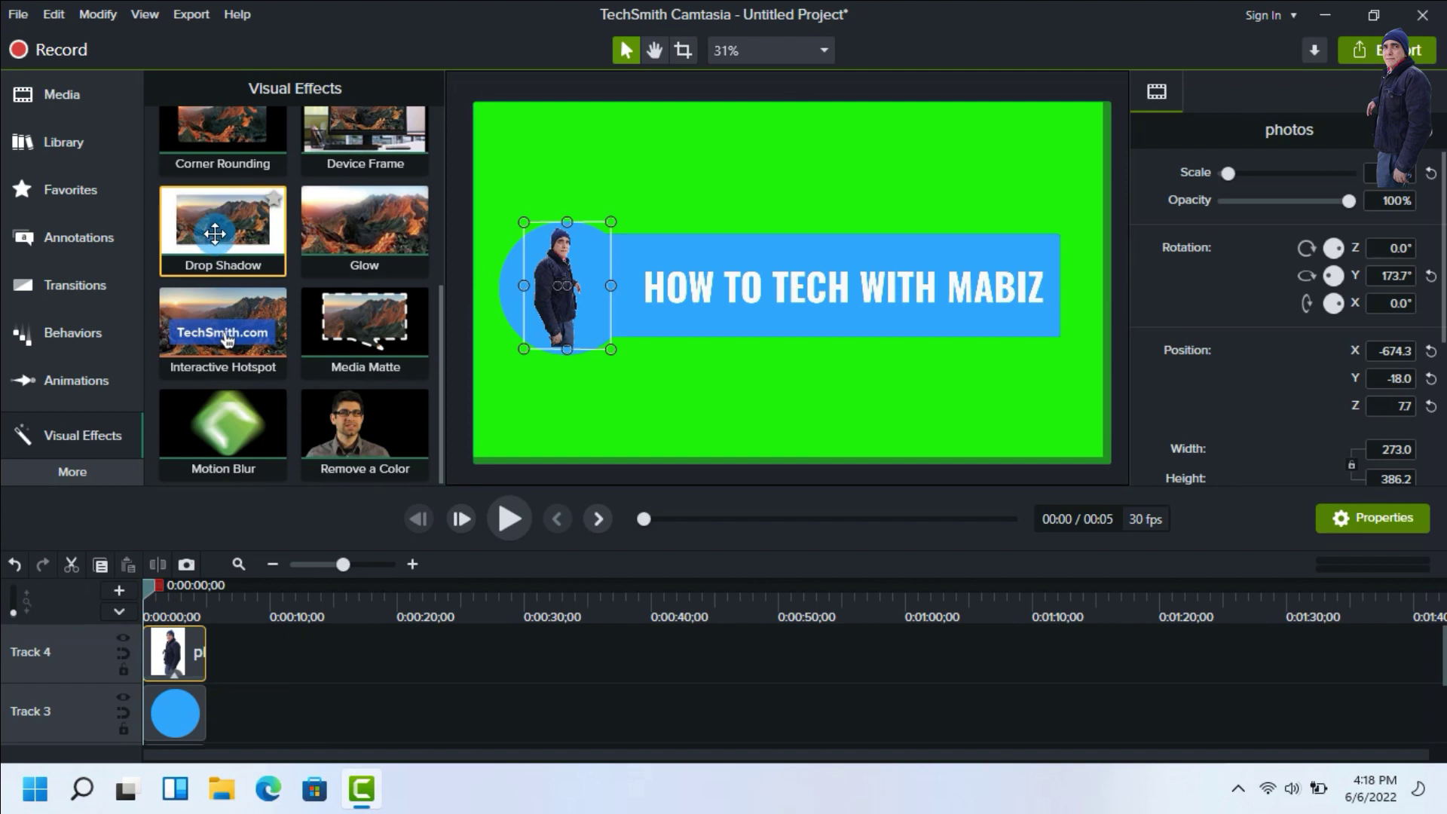
pyautogui.moveTo(191, 365); pyautogui.dragTo(183, 653)
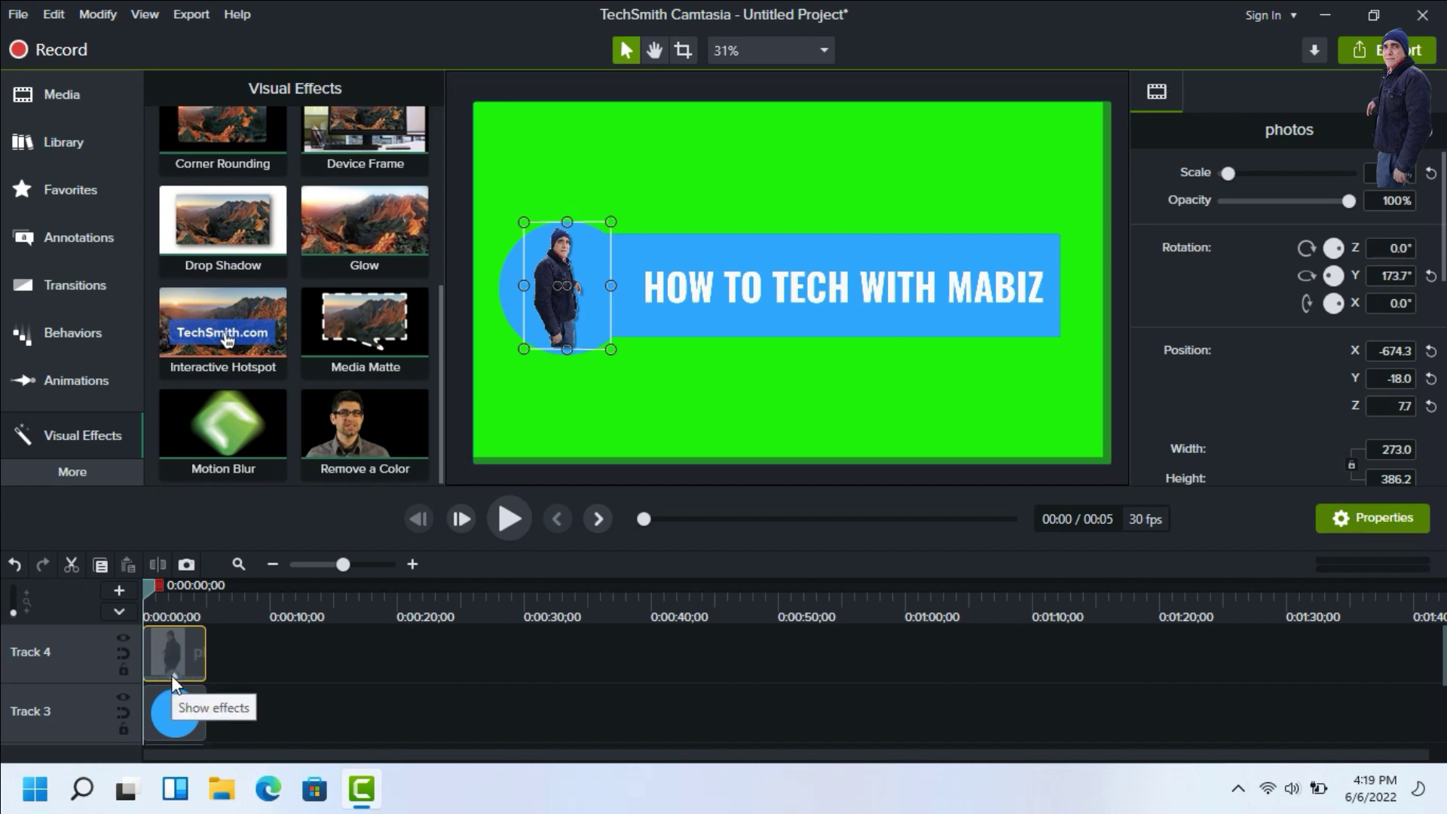
pyautogui.click(171, 675)
pyautogui.click(175, 646)
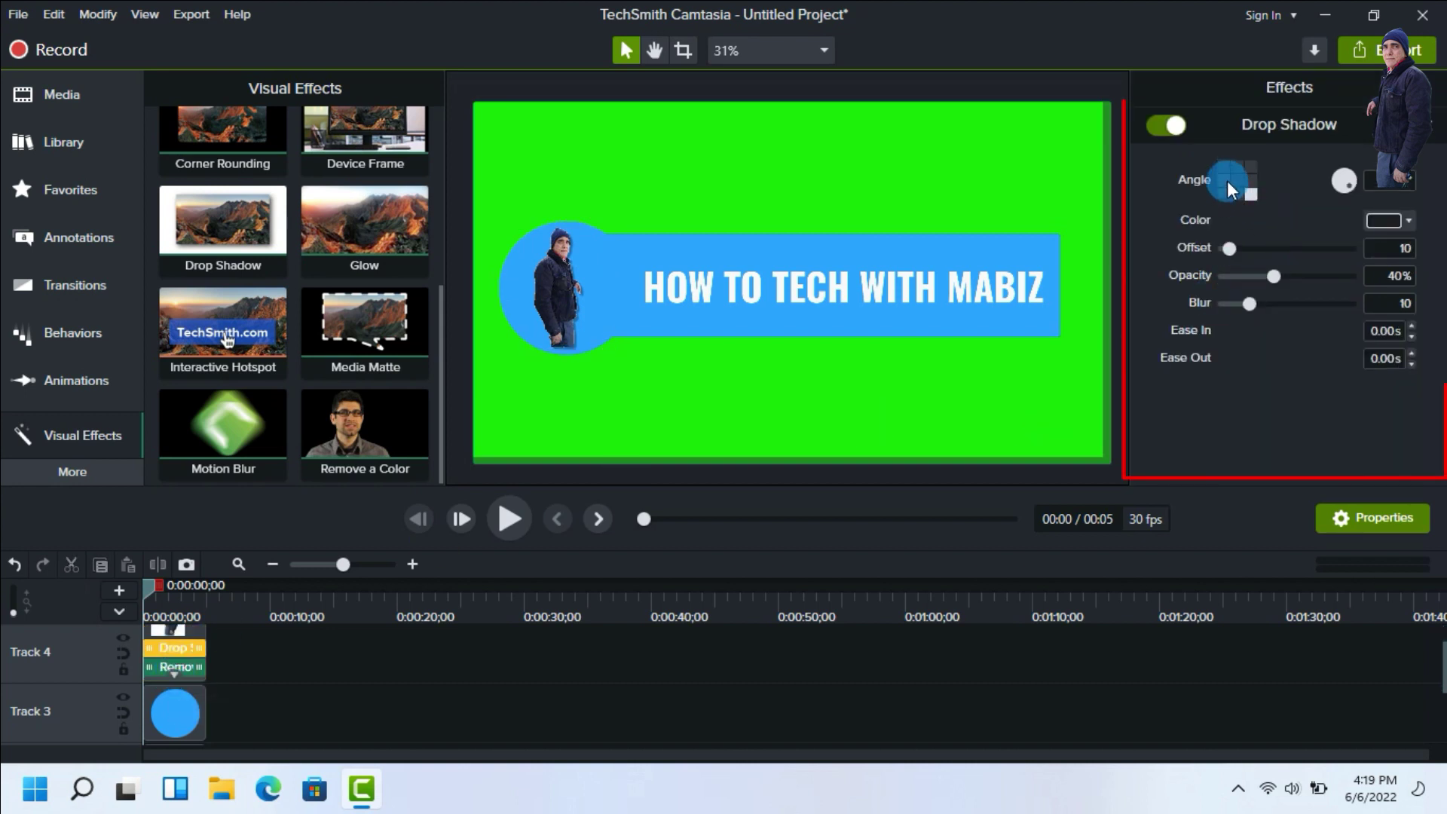
# Cast the photo's drop shadow toward the left and increase its offset to slightly above 35.
pyautogui.click(1223, 181)
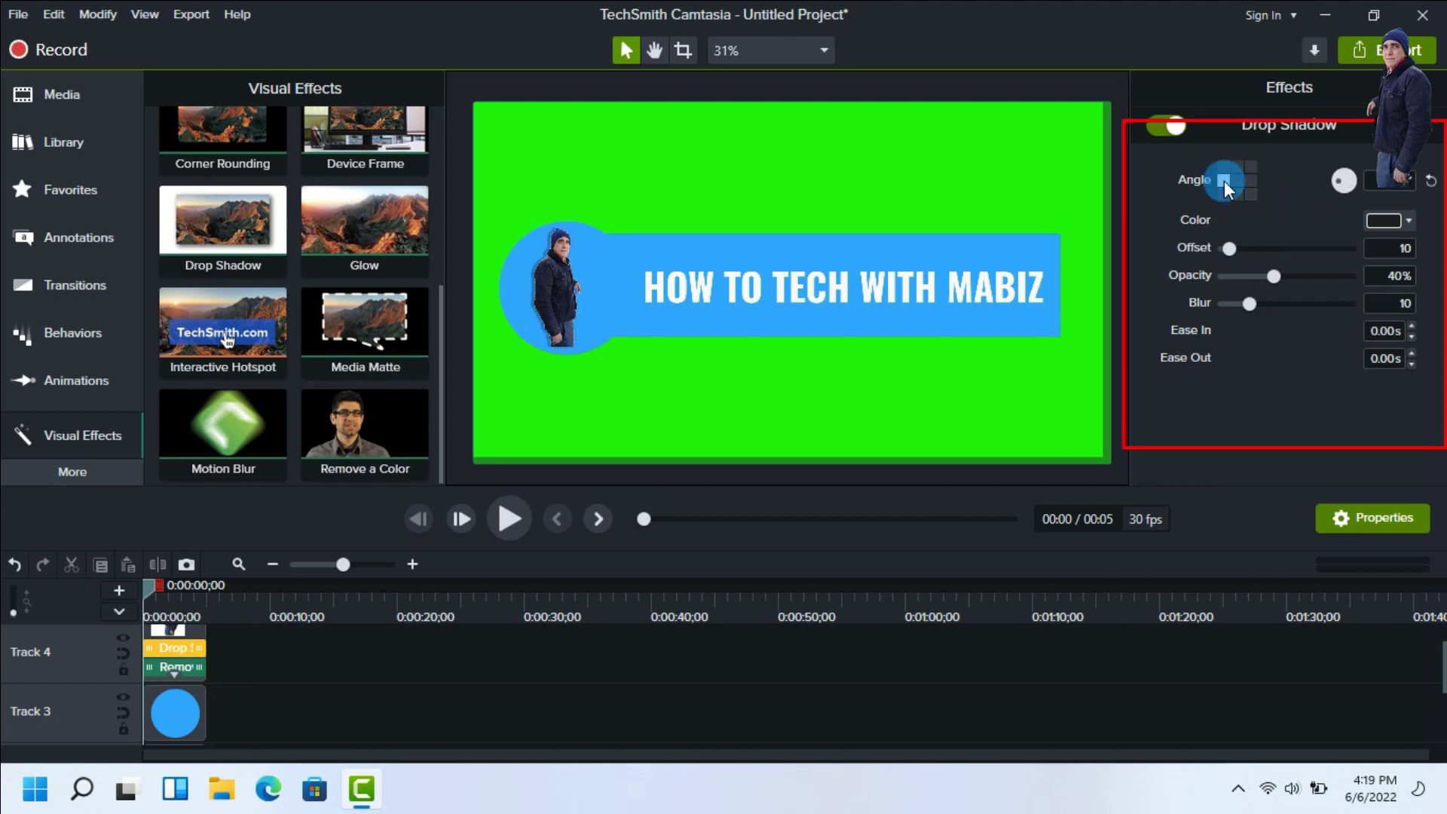
pyautogui.click(1236, 249)
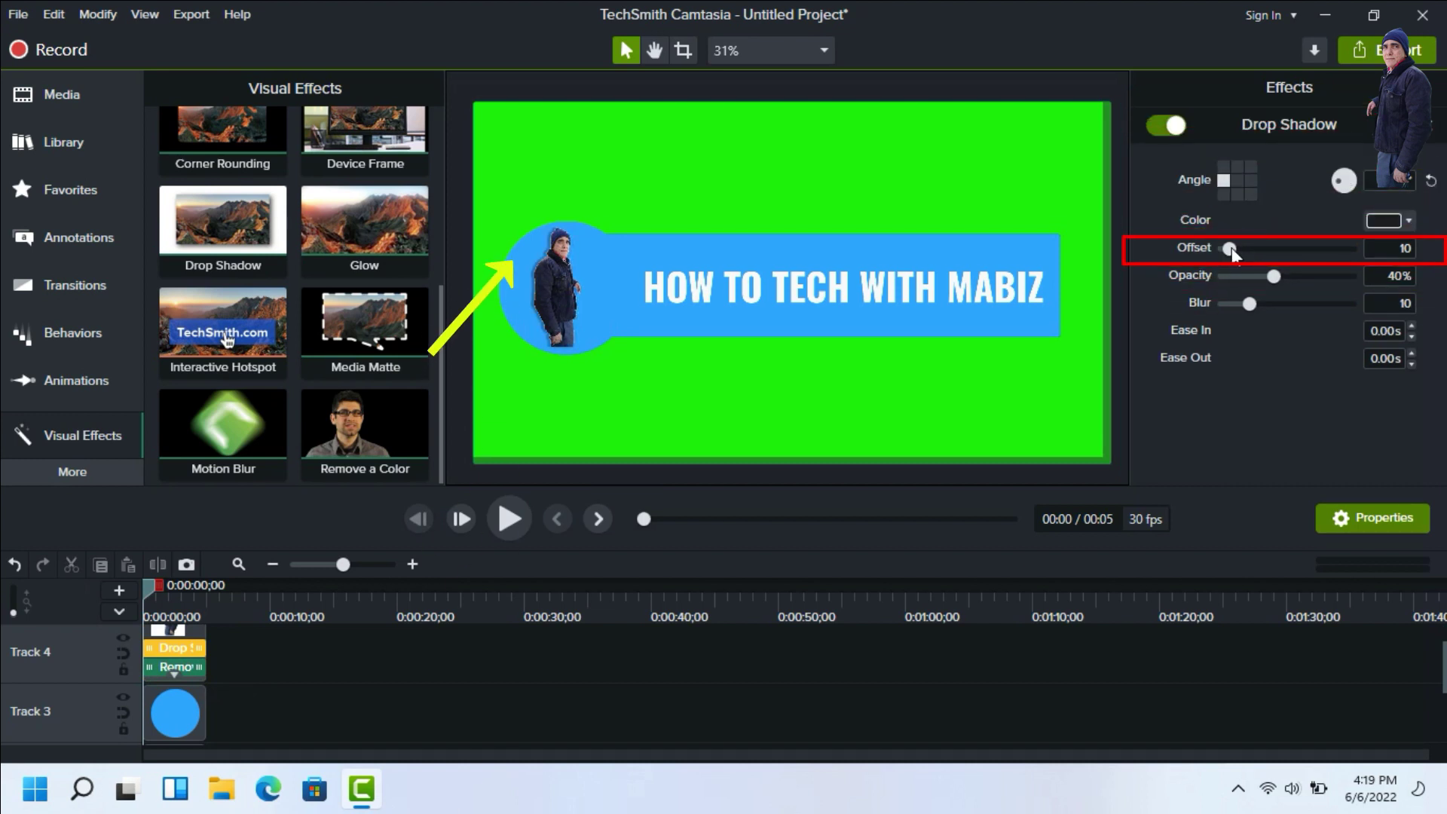
pyautogui.moveTo(1232, 248); pyautogui.dragTo(1245, 247)
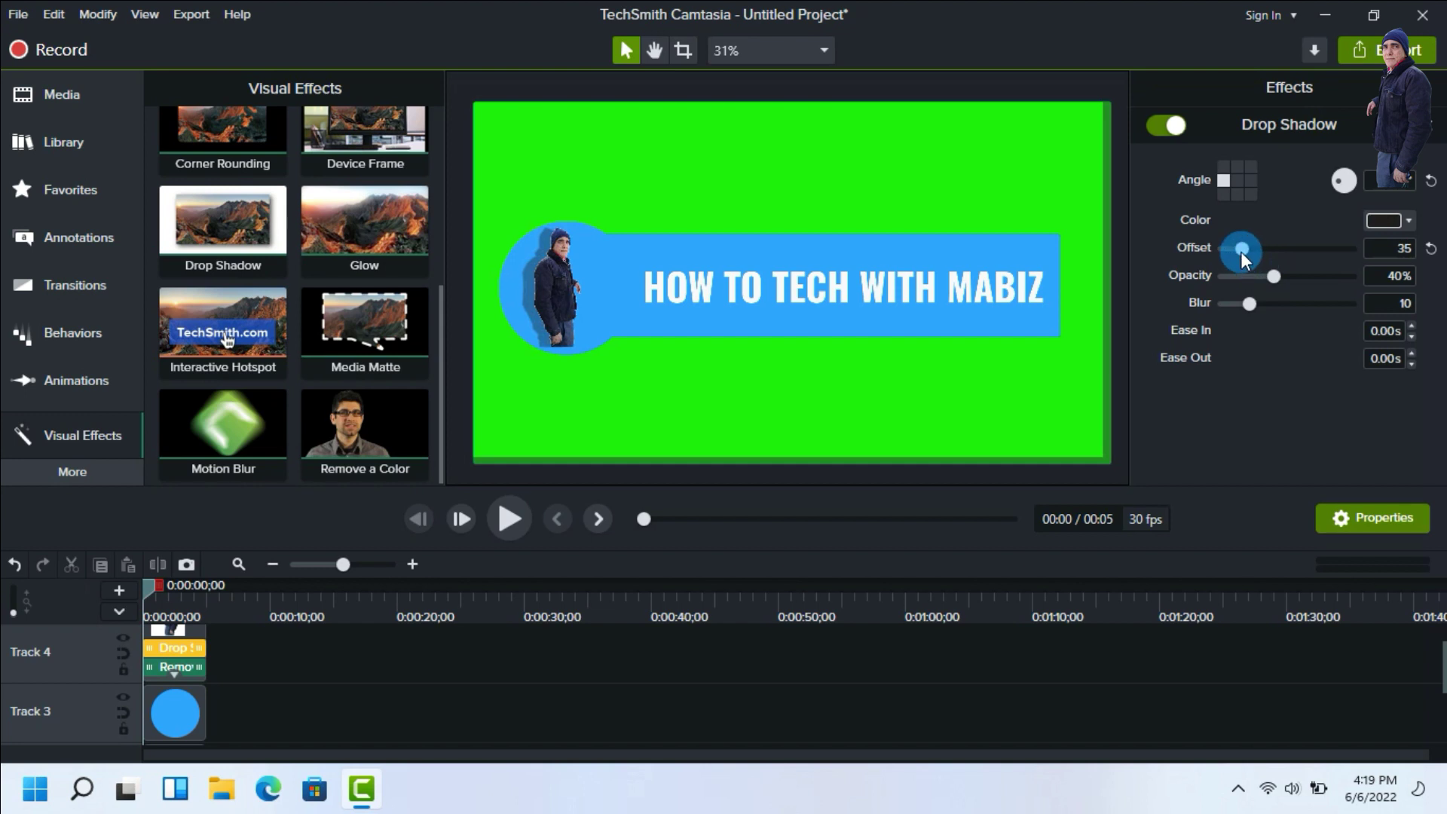
pyautogui.moveTo(1241, 252); pyautogui.dragTo(1245, 251)
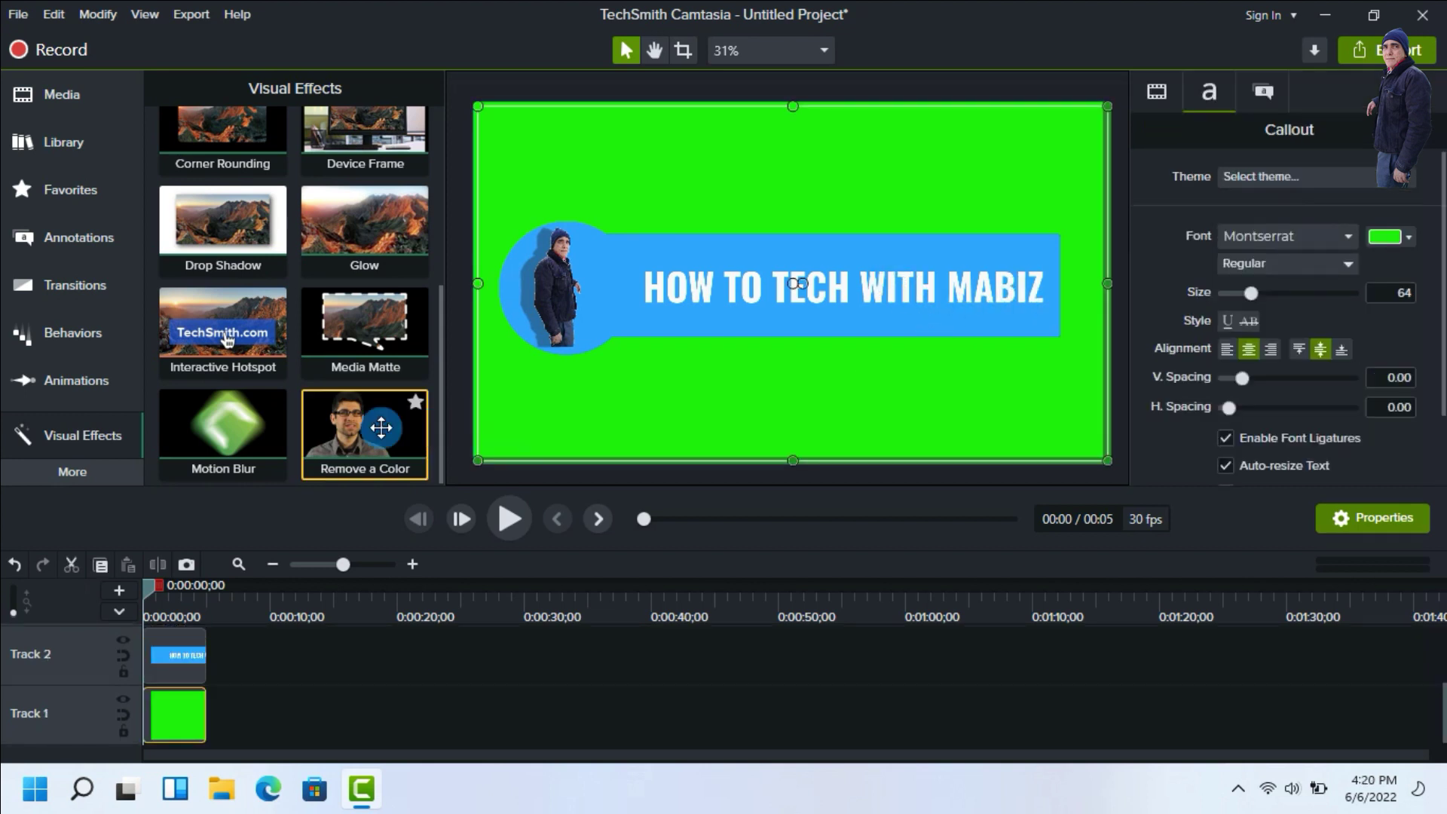
# Apply the Remove a Color effect to the green background callout and sample its bright green as the color to remove.
pyautogui.moveTo(384, 426); pyautogui.dragTo(426, 376)
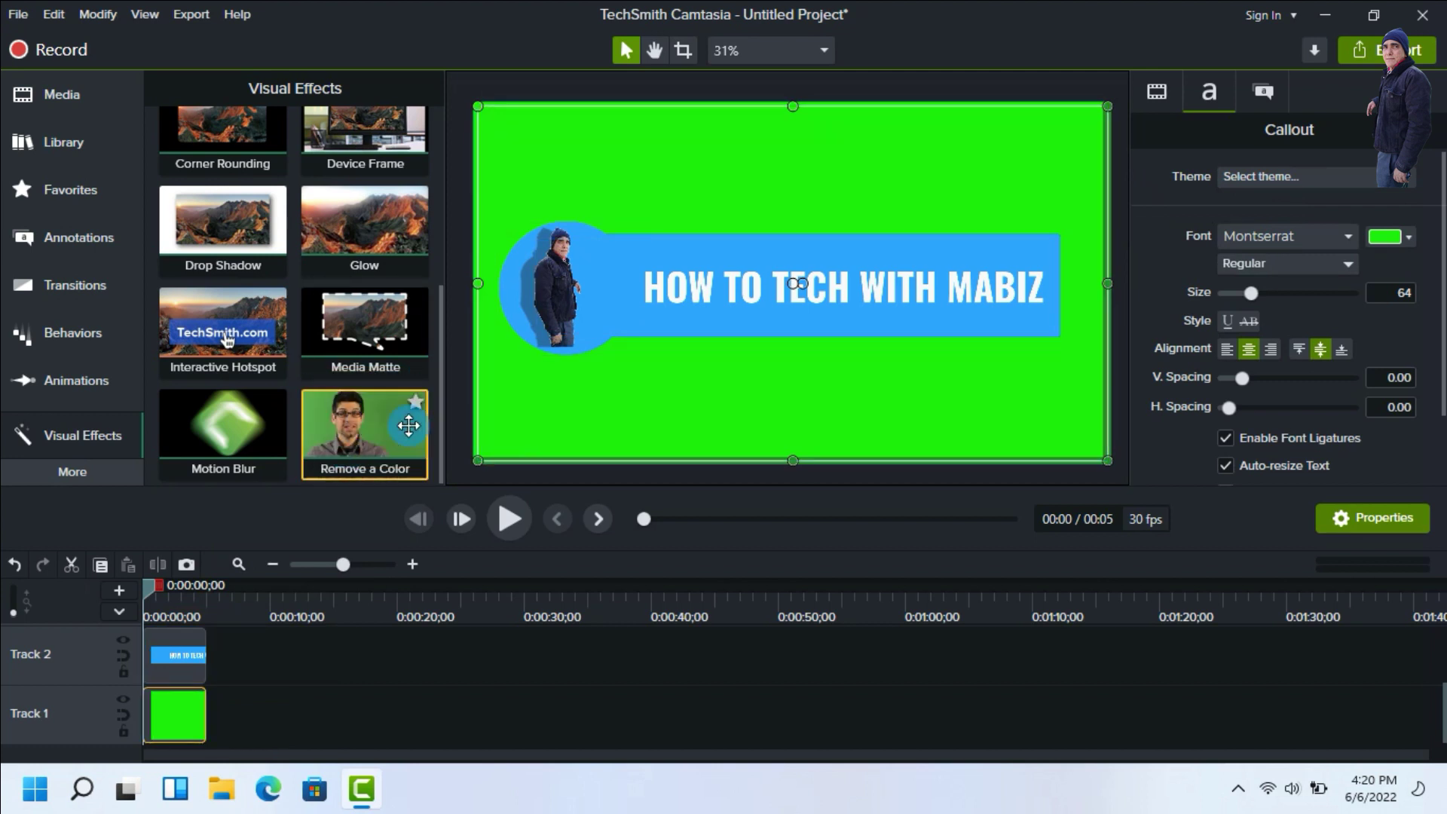
pyautogui.moveTo(396, 428); pyautogui.dragTo(177, 712)
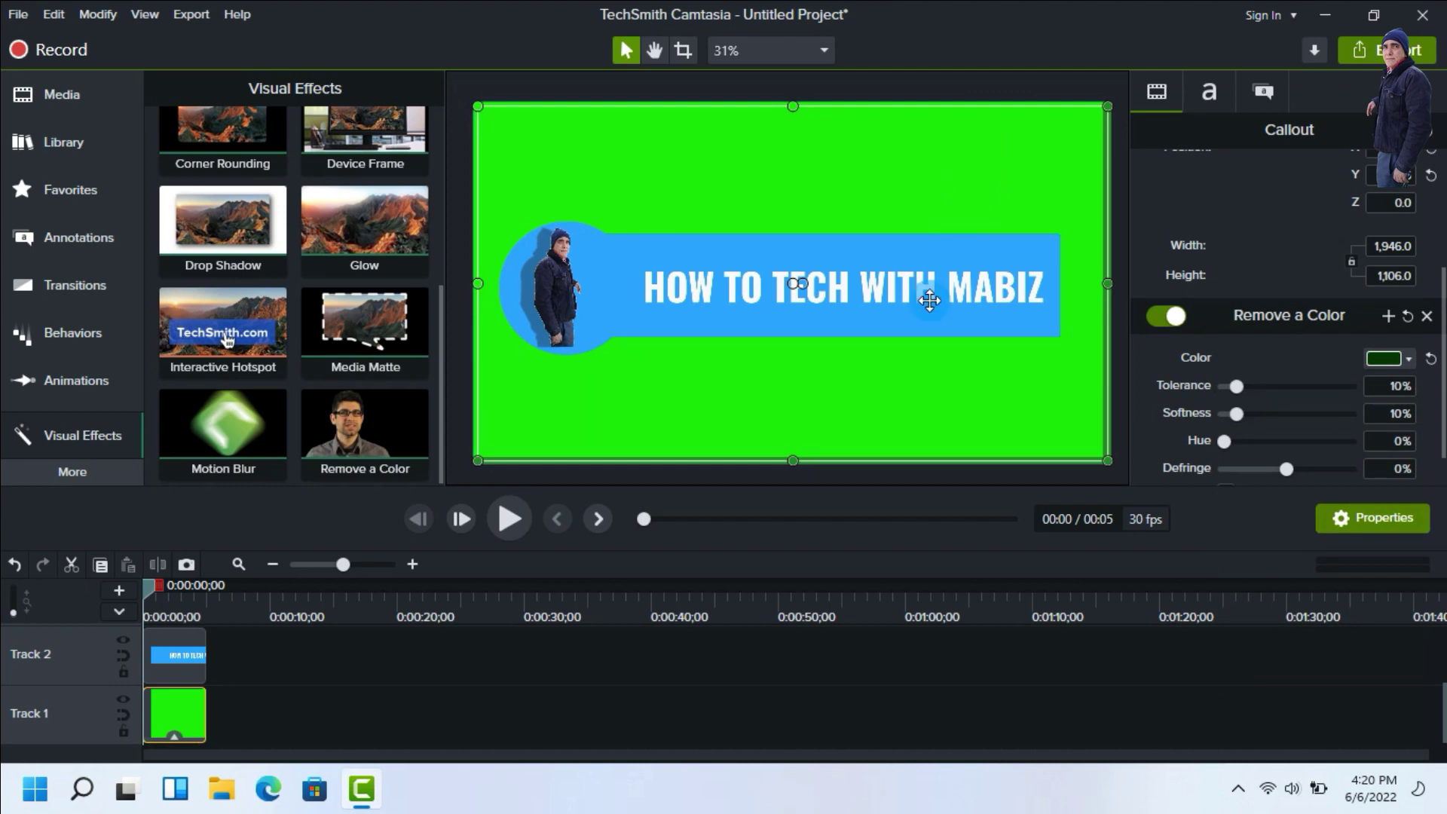
pyautogui.scroll(-1, 1279, 439)
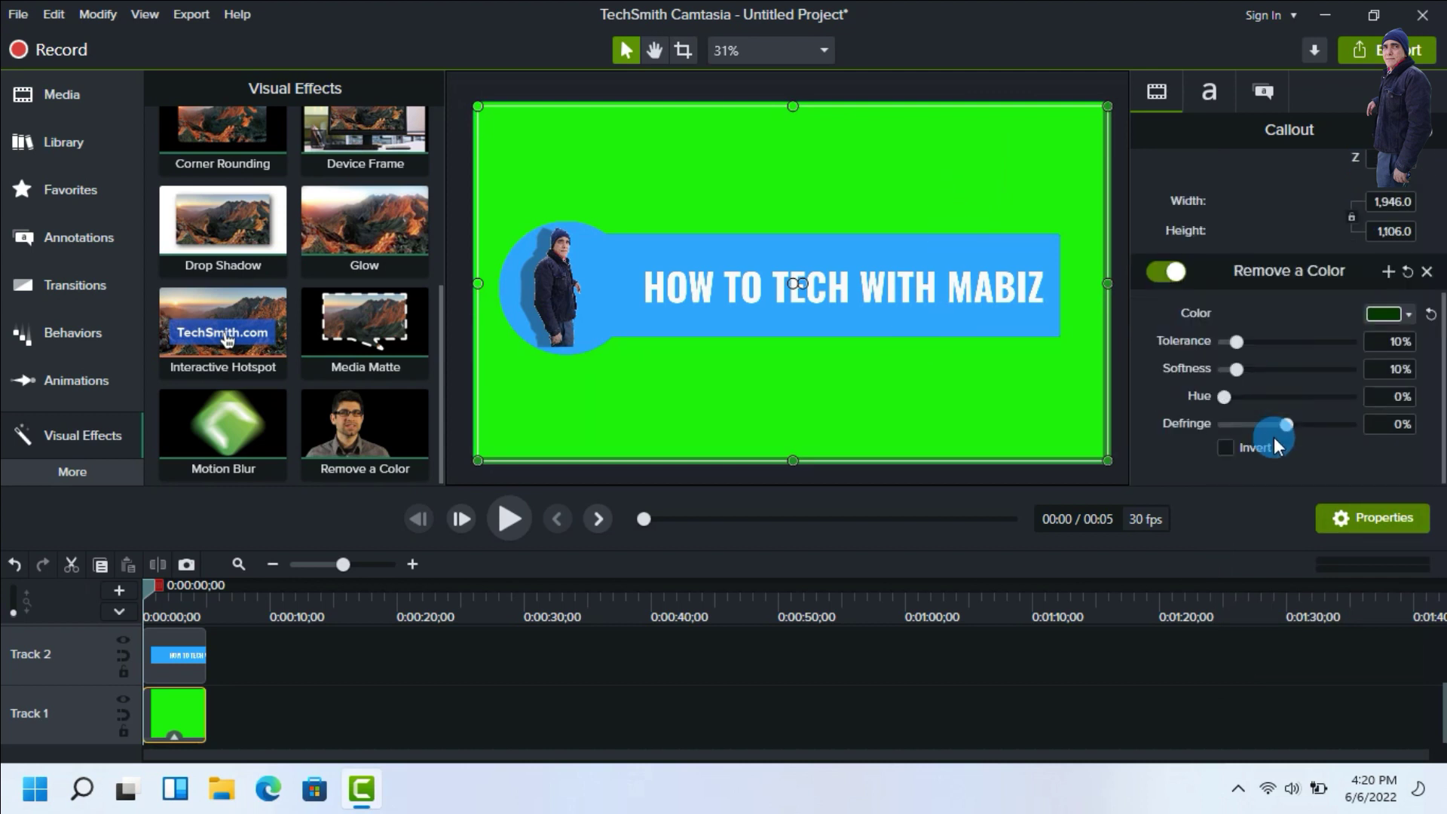
pyautogui.click(1408, 315)
pyautogui.click(1404, 368)
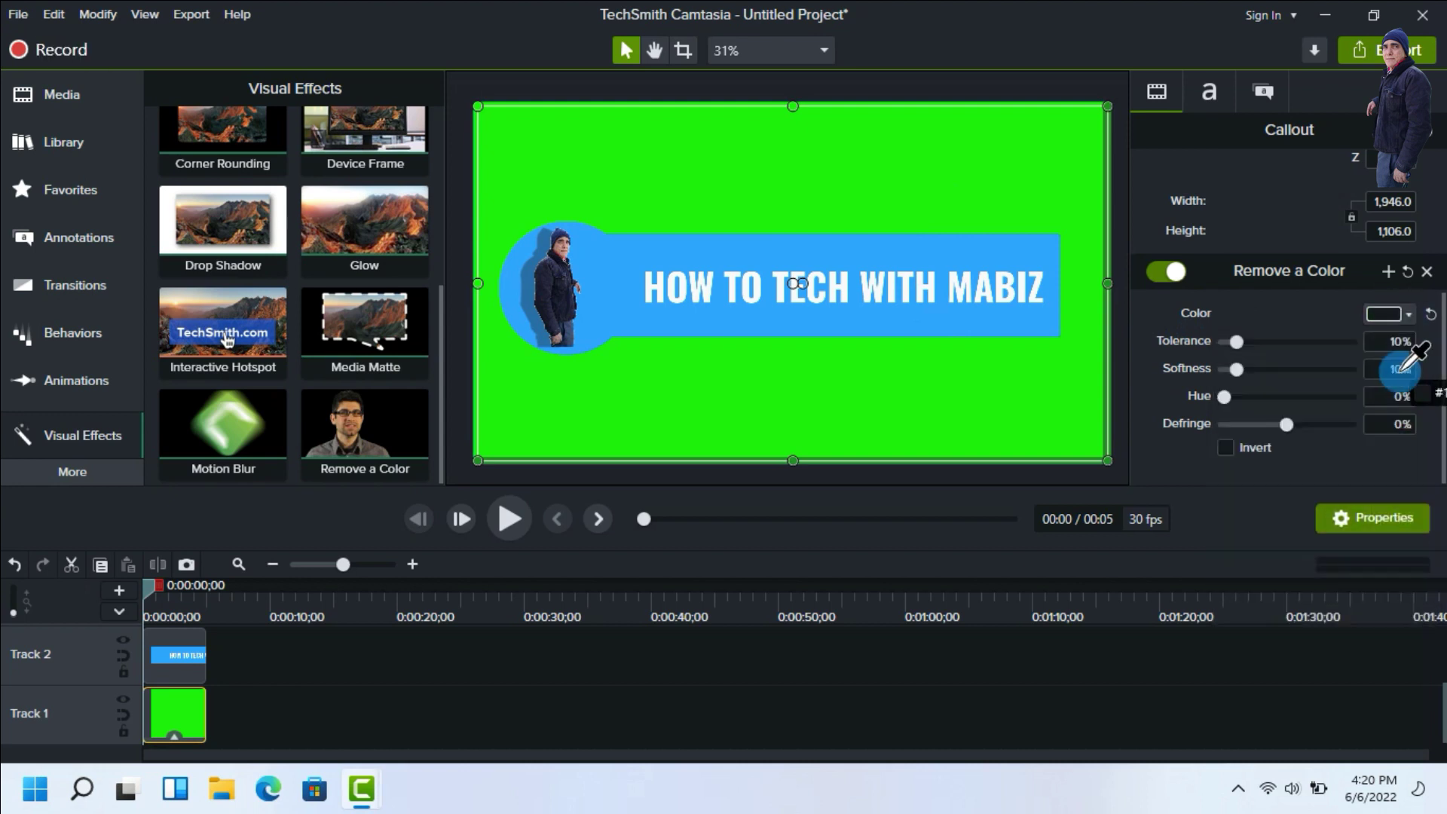
pyautogui.click(1068, 381)
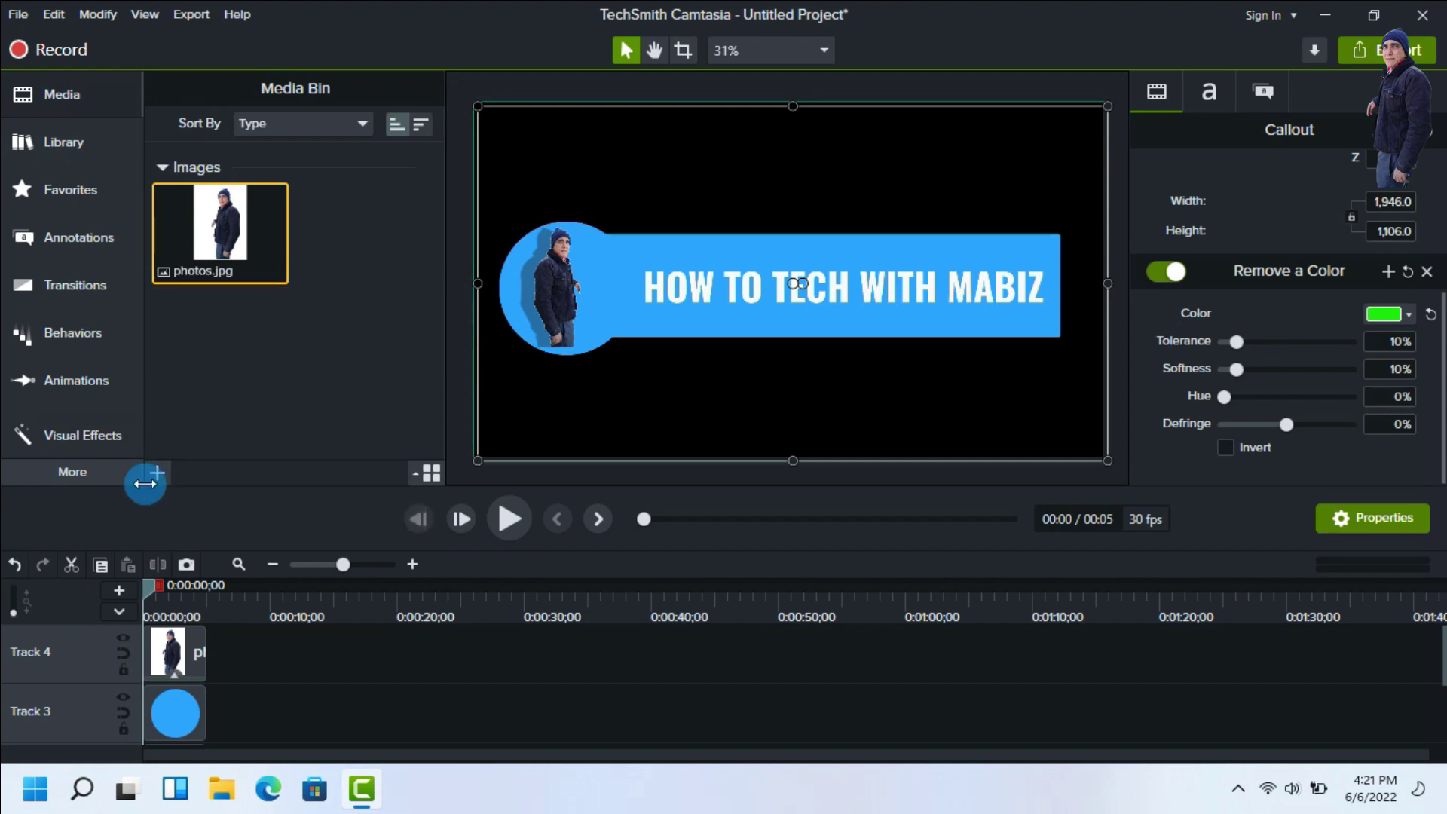
# Import the subscribe-finger-png- image from the My Files New folder into the media bin.
pyautogui.click(160, 471)
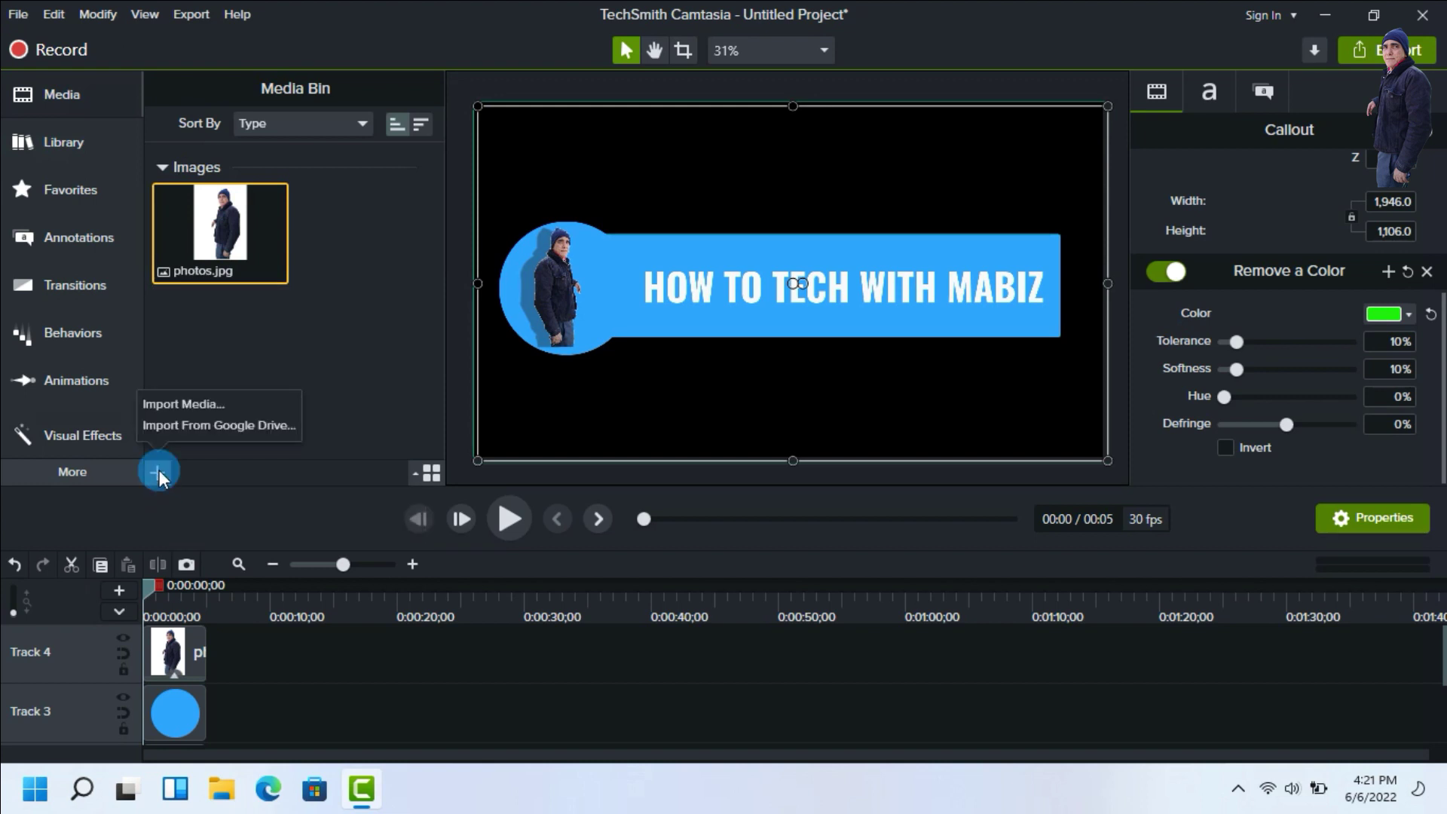
pyautogui.click(156, 404)
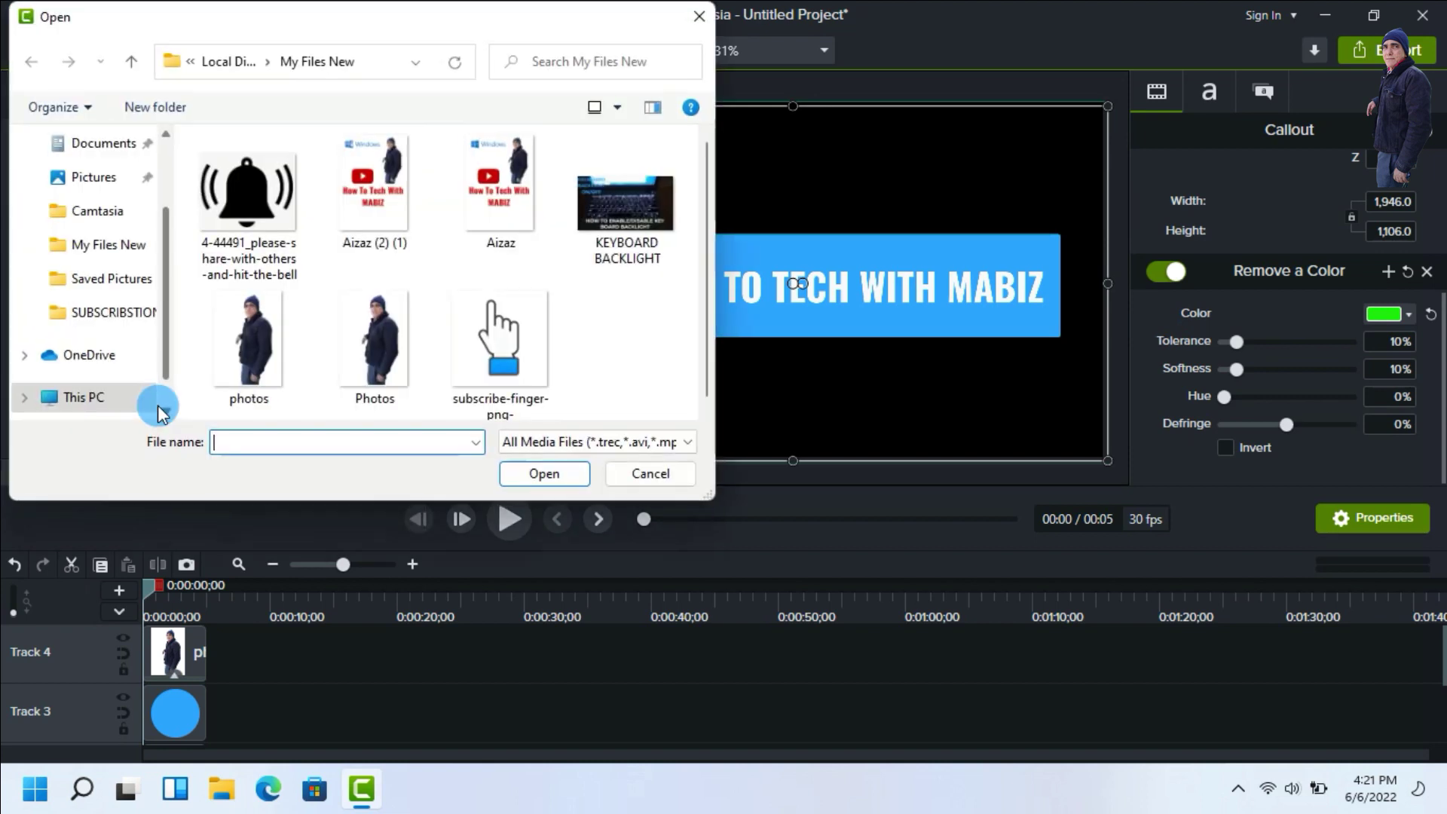
pyautogui.click(498, 345)
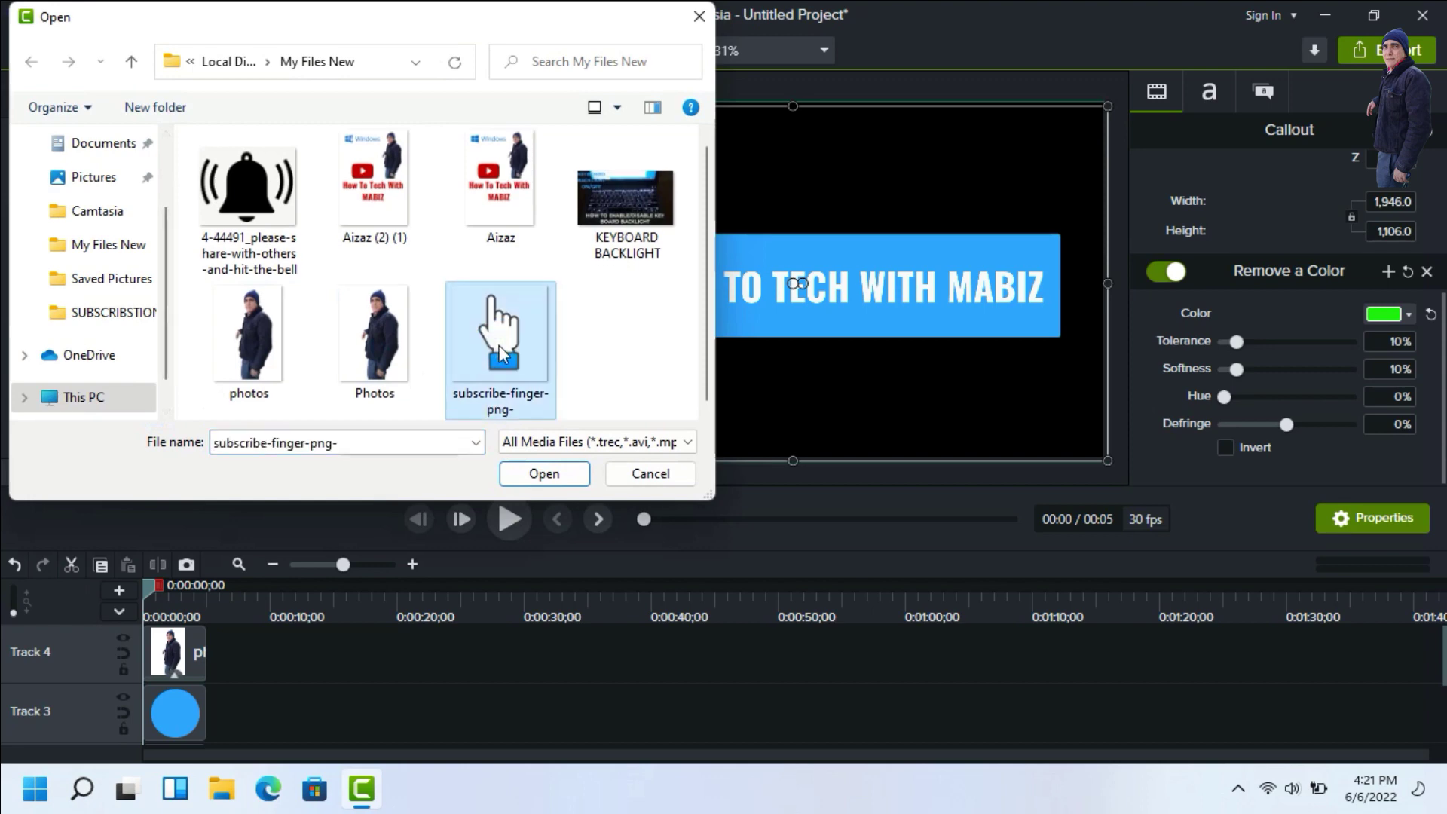
pyautogui.click(542, 473)
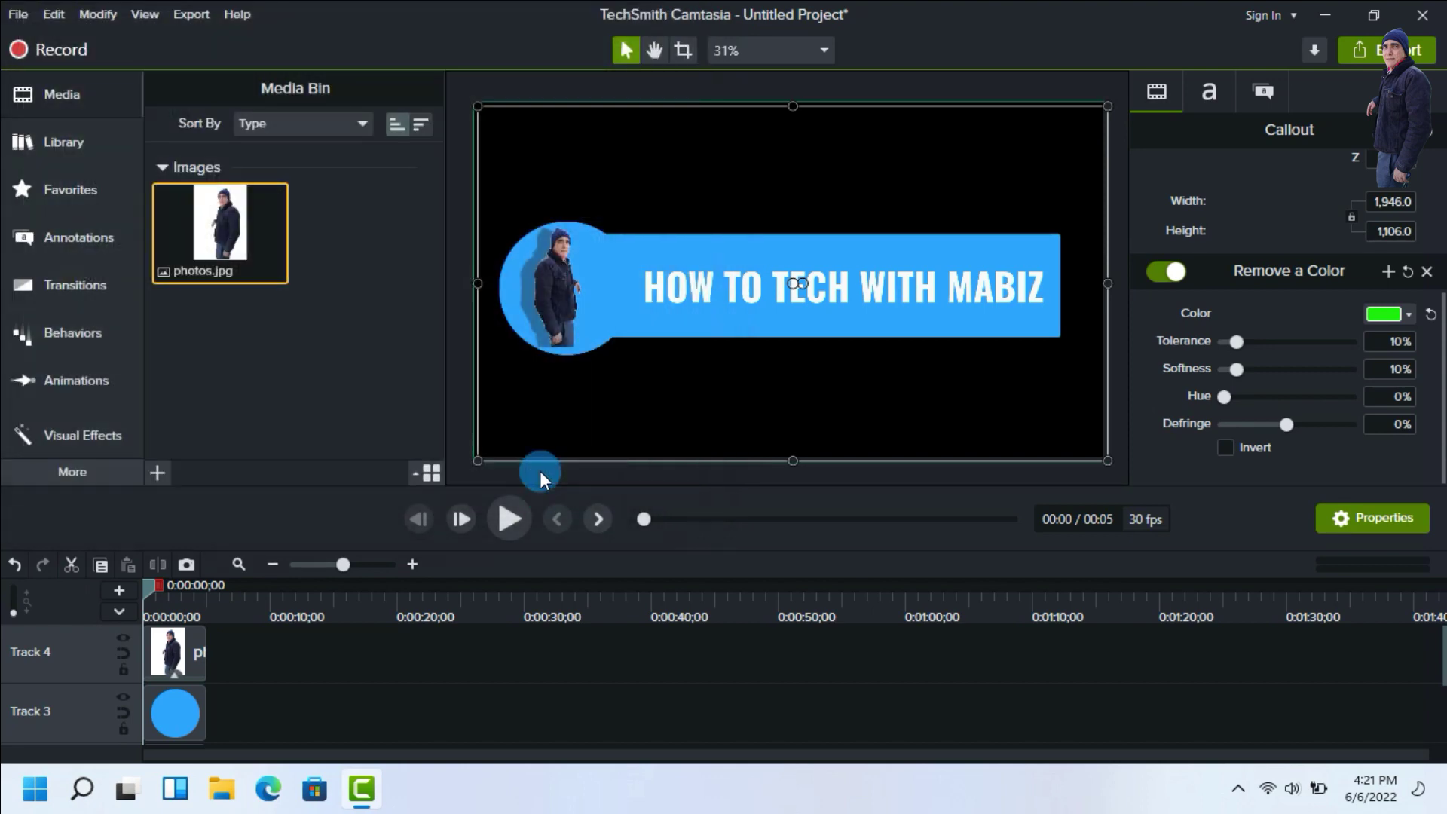
pyautogui.click(335, 393)
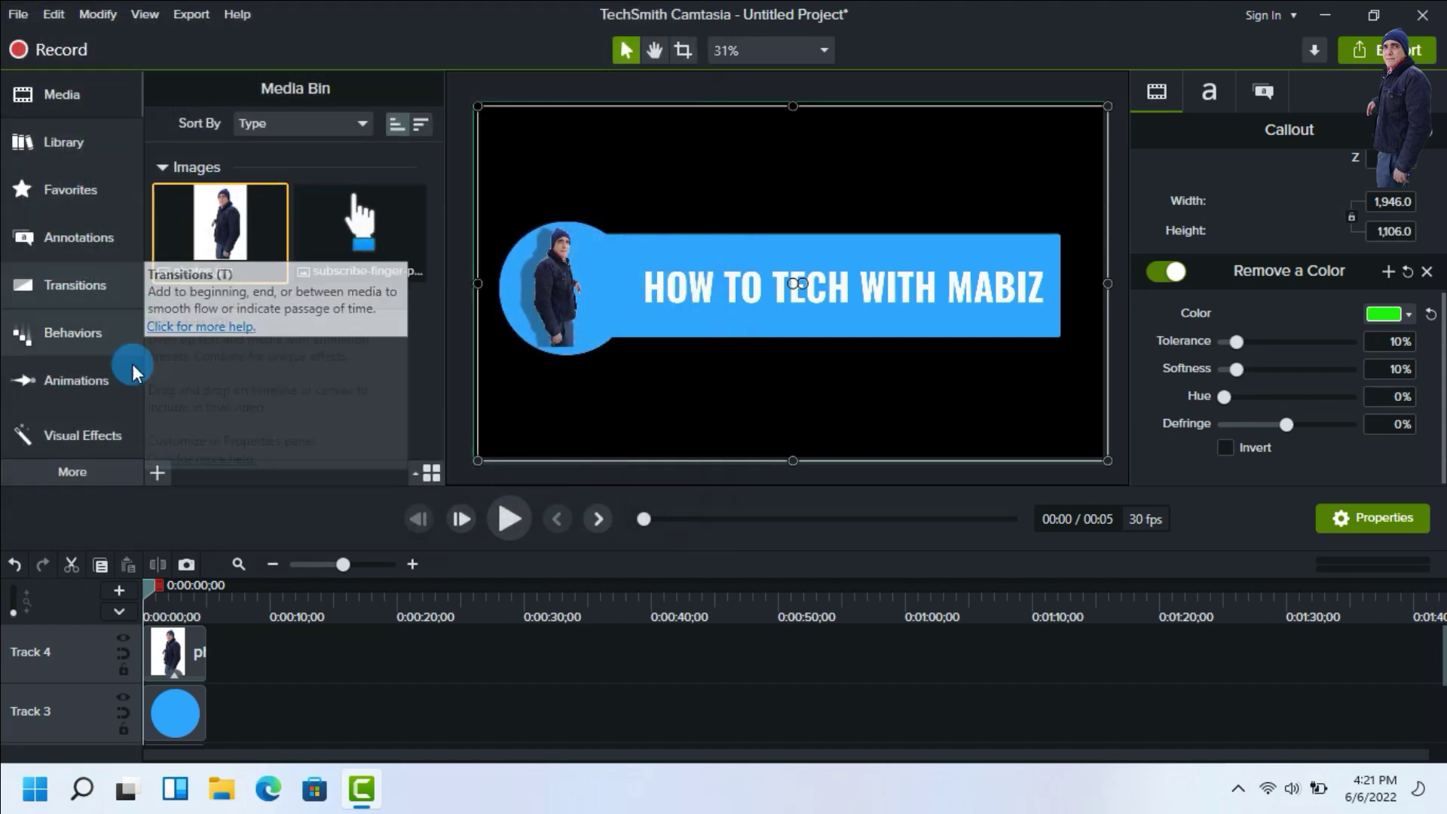
# Import the Small-Bell sound, Mouse-Click sound and Youtube Subscribe Button Green Screen 3D Animations video into the media bin.
pyautogui.click(157, 473)
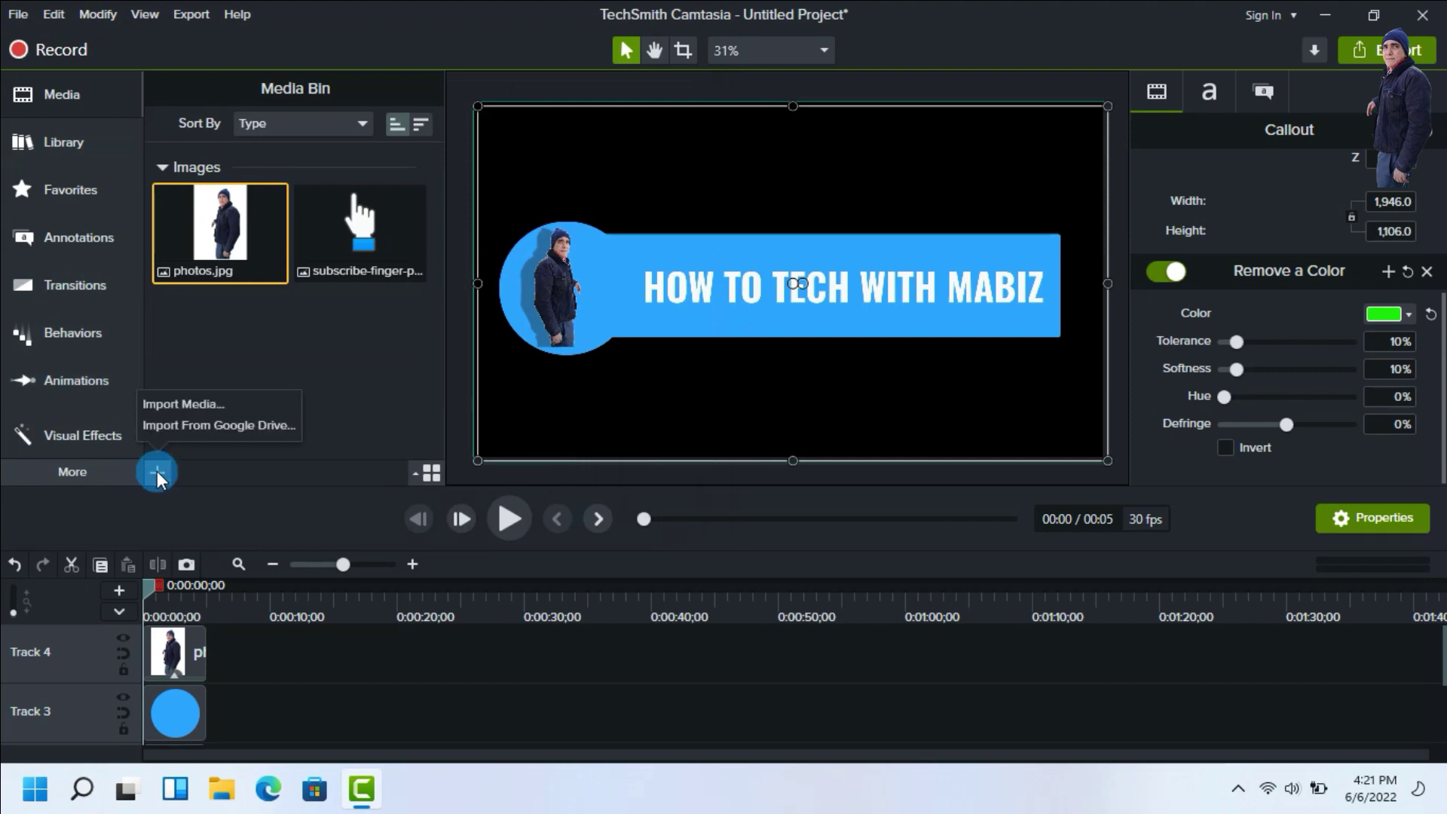
pyautogui.click(159, 409)
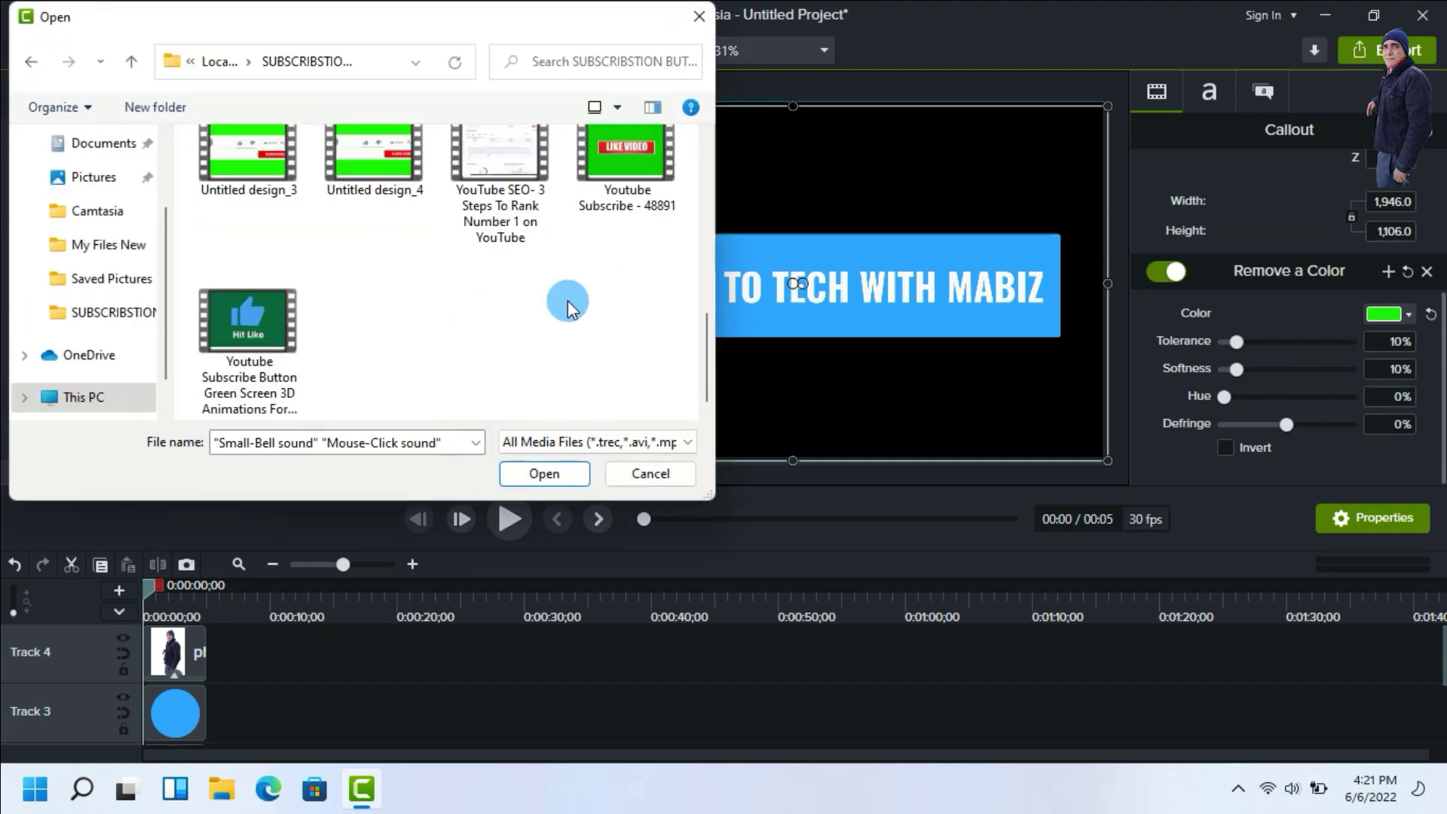
pyautogui.click(461, 320)
pyautogui.click(246, 336)
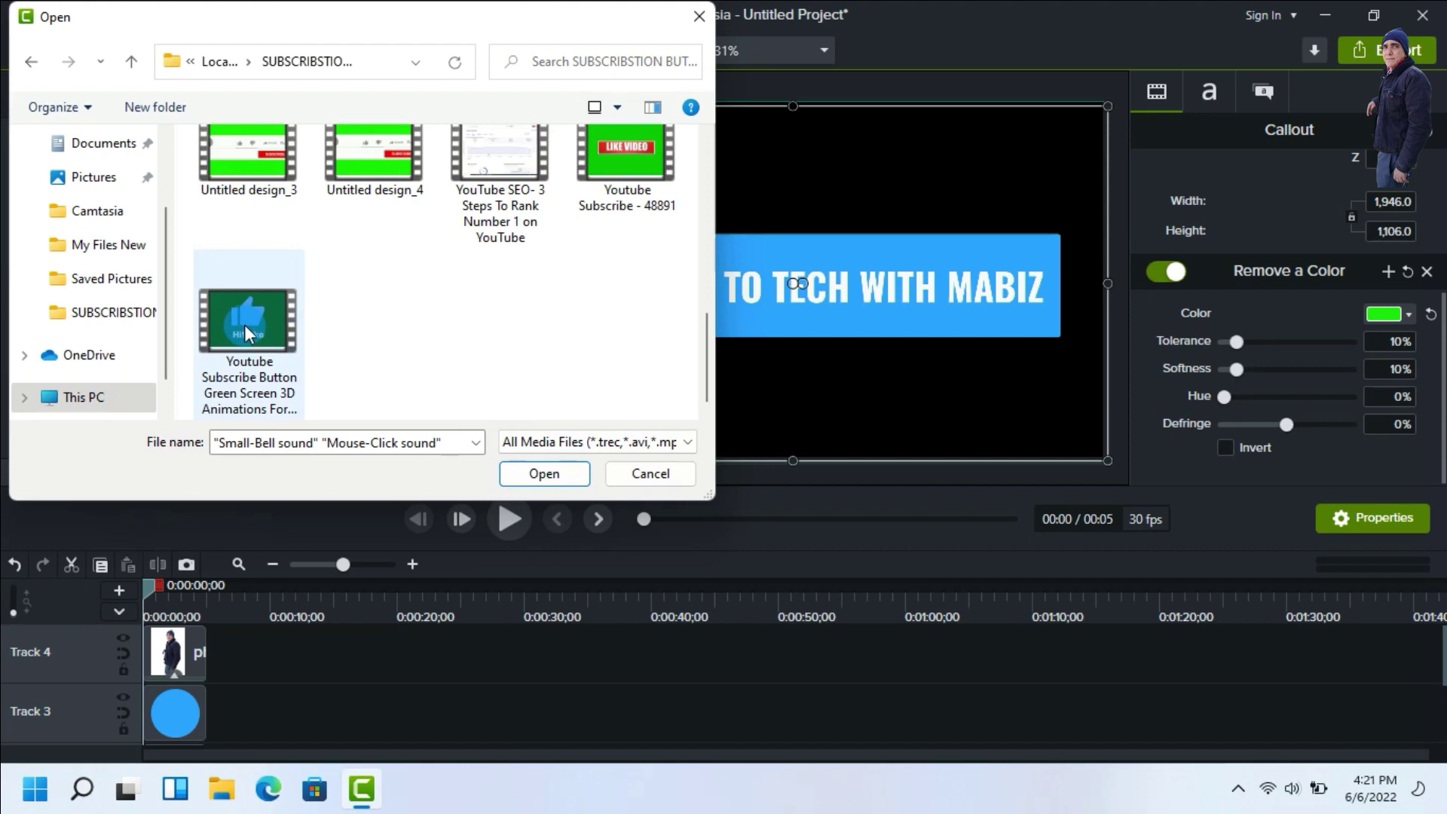
pyautogui.click(501, 464)
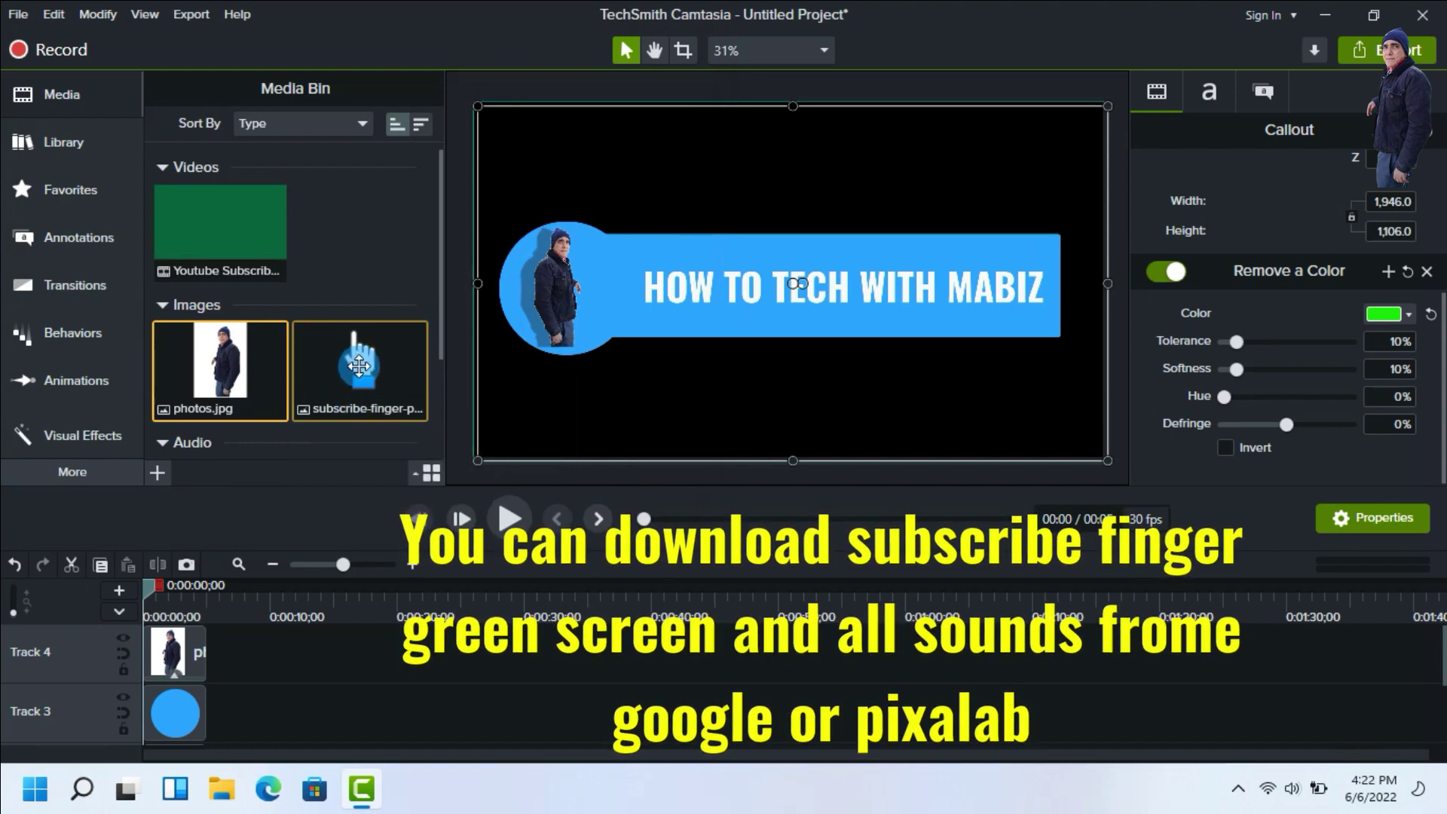
# Place the subscribe finger image on the canvas and shrink it so its fingertip sits just under the channel title.
pyautogui.moveTo(359, 366); pyautogui.dragTo(808, 379)
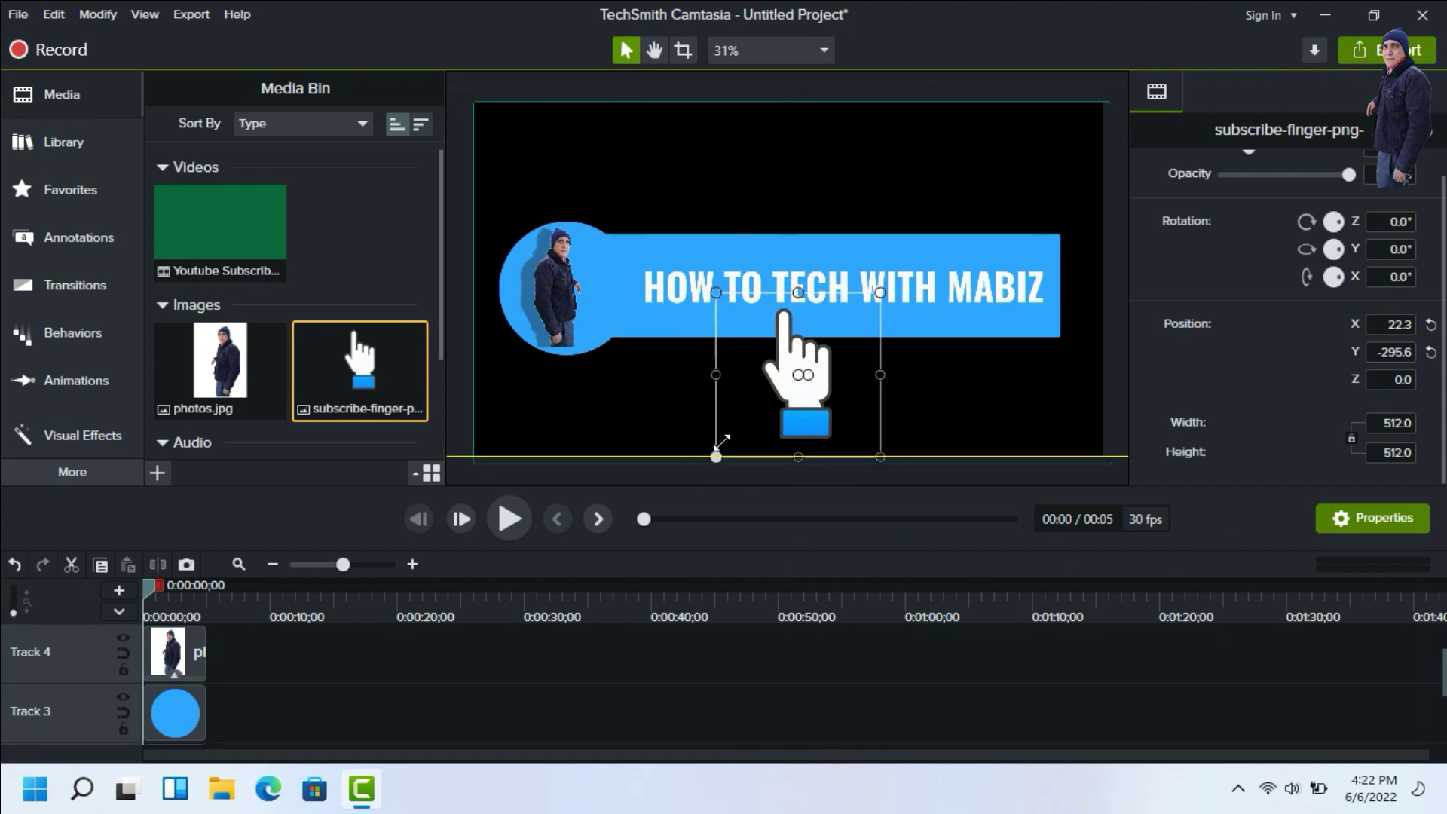
pyautogui.moveTo(721, 440); pyautogui.dragTo(749, 414)
pyautogui.scroll(2, 119, 585)
pyautogui.click(159, 616)
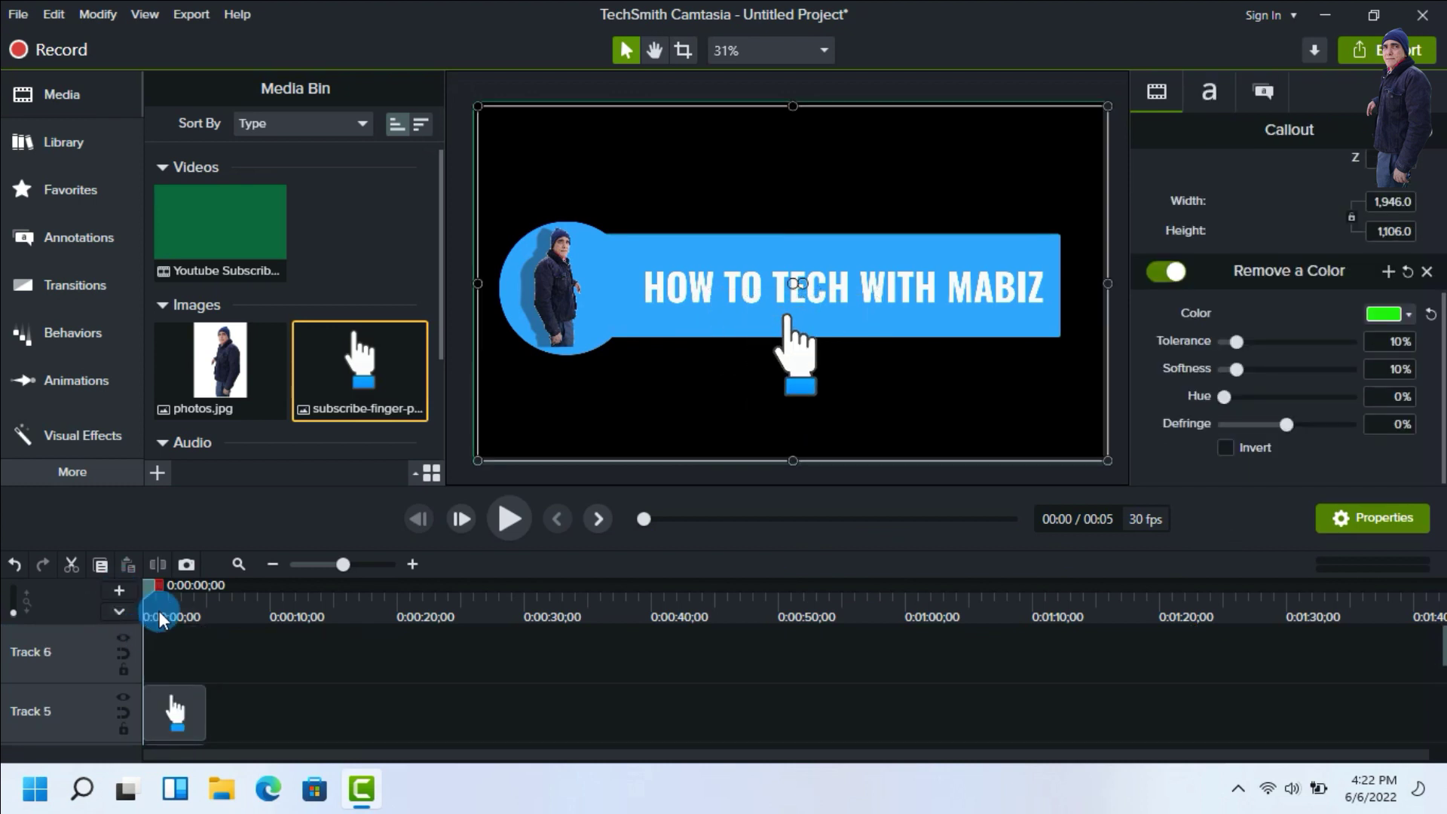
# Add the Mouse-Click sound to Track 6 above the finger clip, starting at about 1.7 seconds.
pyautogui.scroll(-2, 218, 362)
pyautogui.click(249, 368)
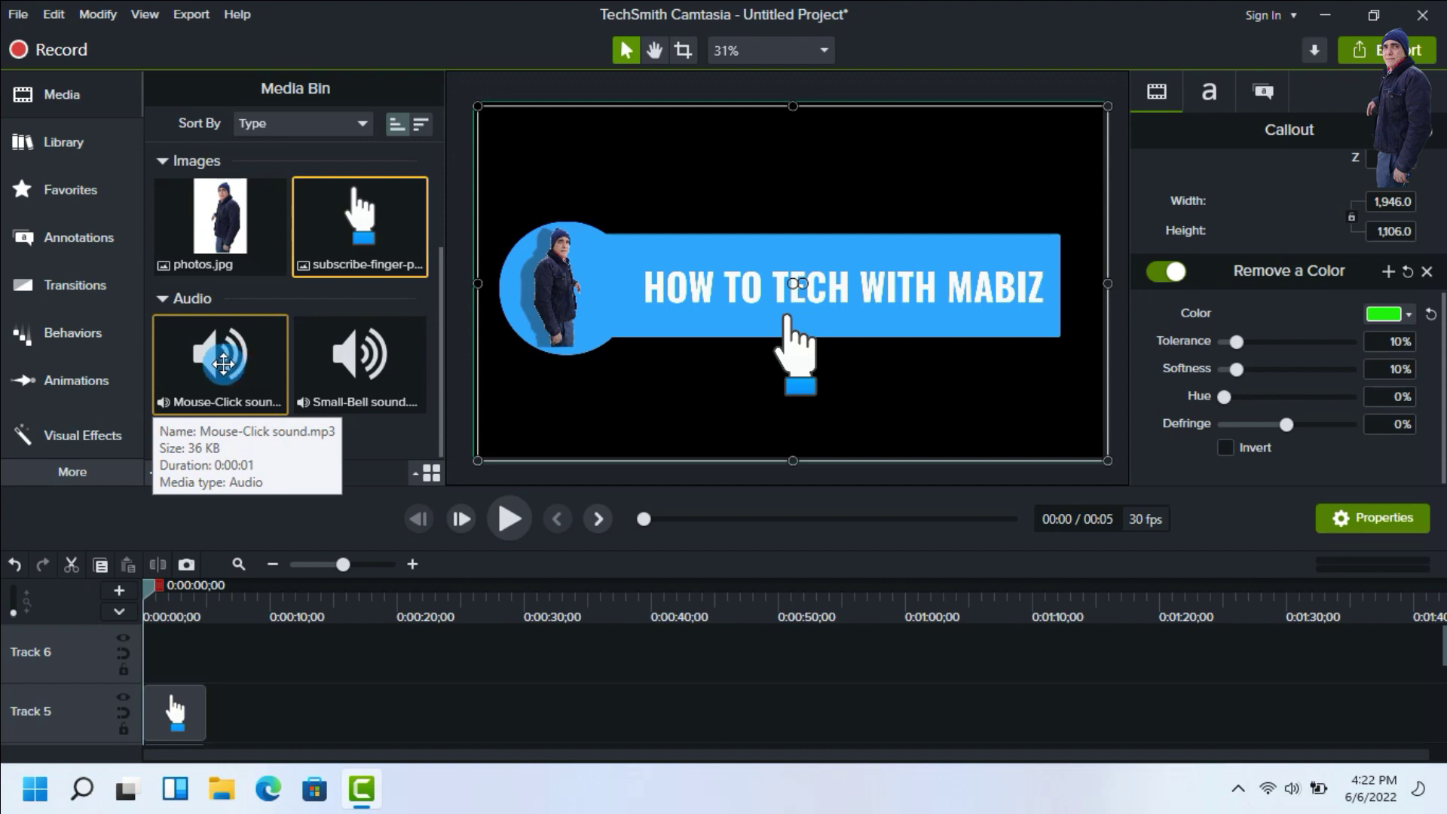
pyautogui.moveTo(223, 364); pyautogui.dragTo(163, 660)
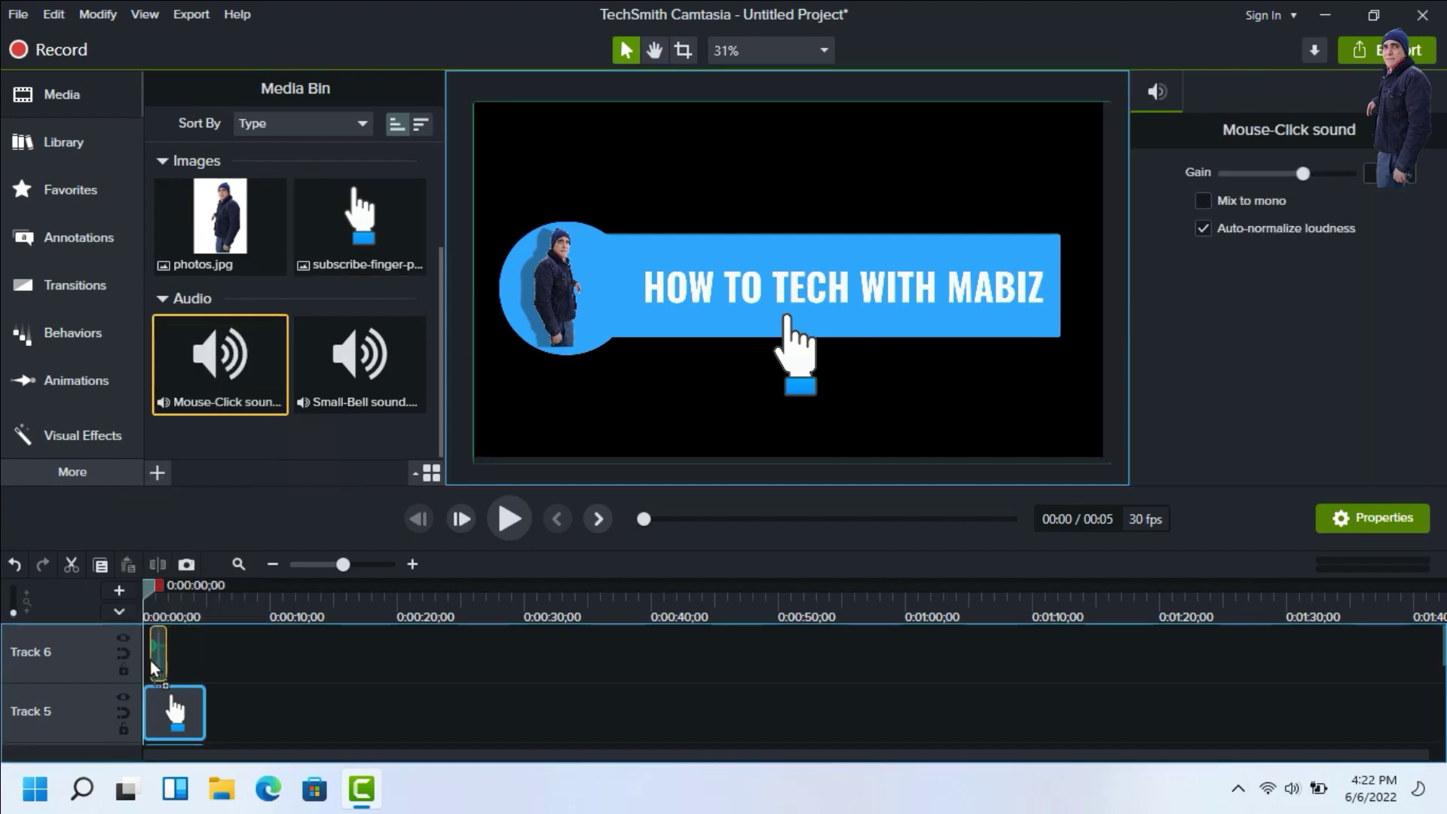
# Place the Youtube Subscribe Button green-screen video on Track 5 after the finger clip, starting at 0:00:05;19.
pyautogui.click(365, 554)
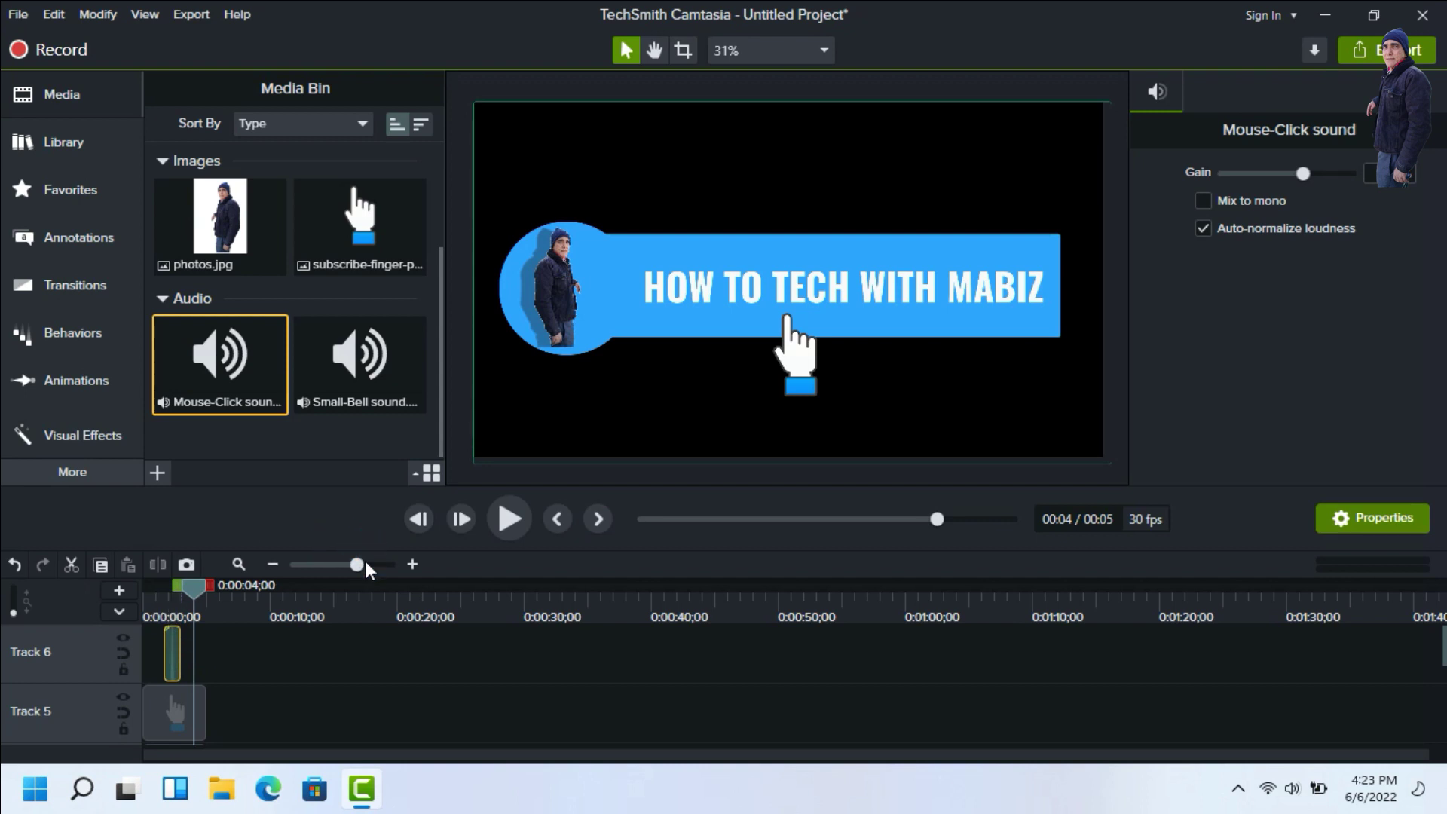
pyautogui.click(365, 564)
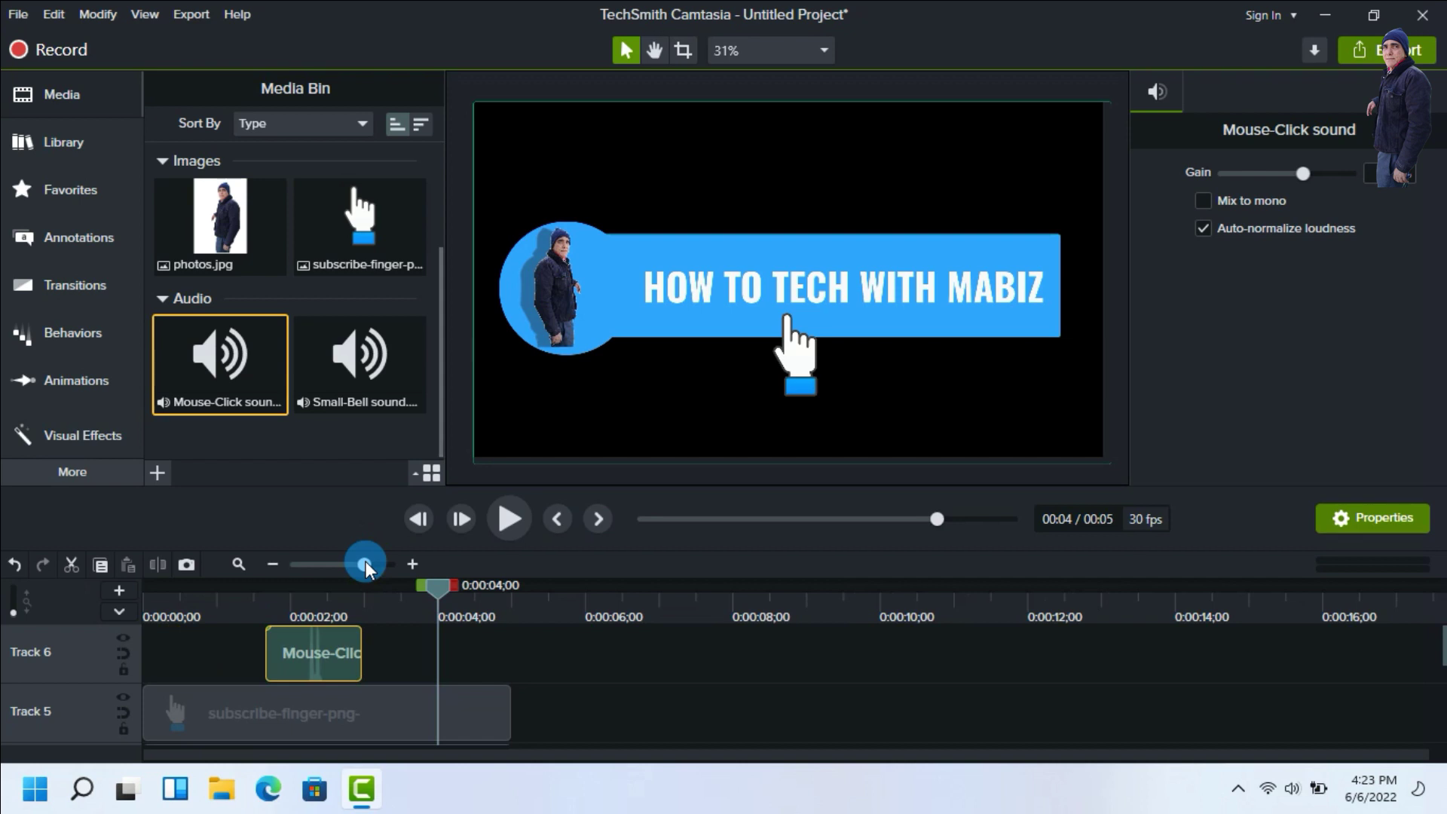
pyautogui.click(327, 395)
pyautogui.scroll(2, 327, 396)
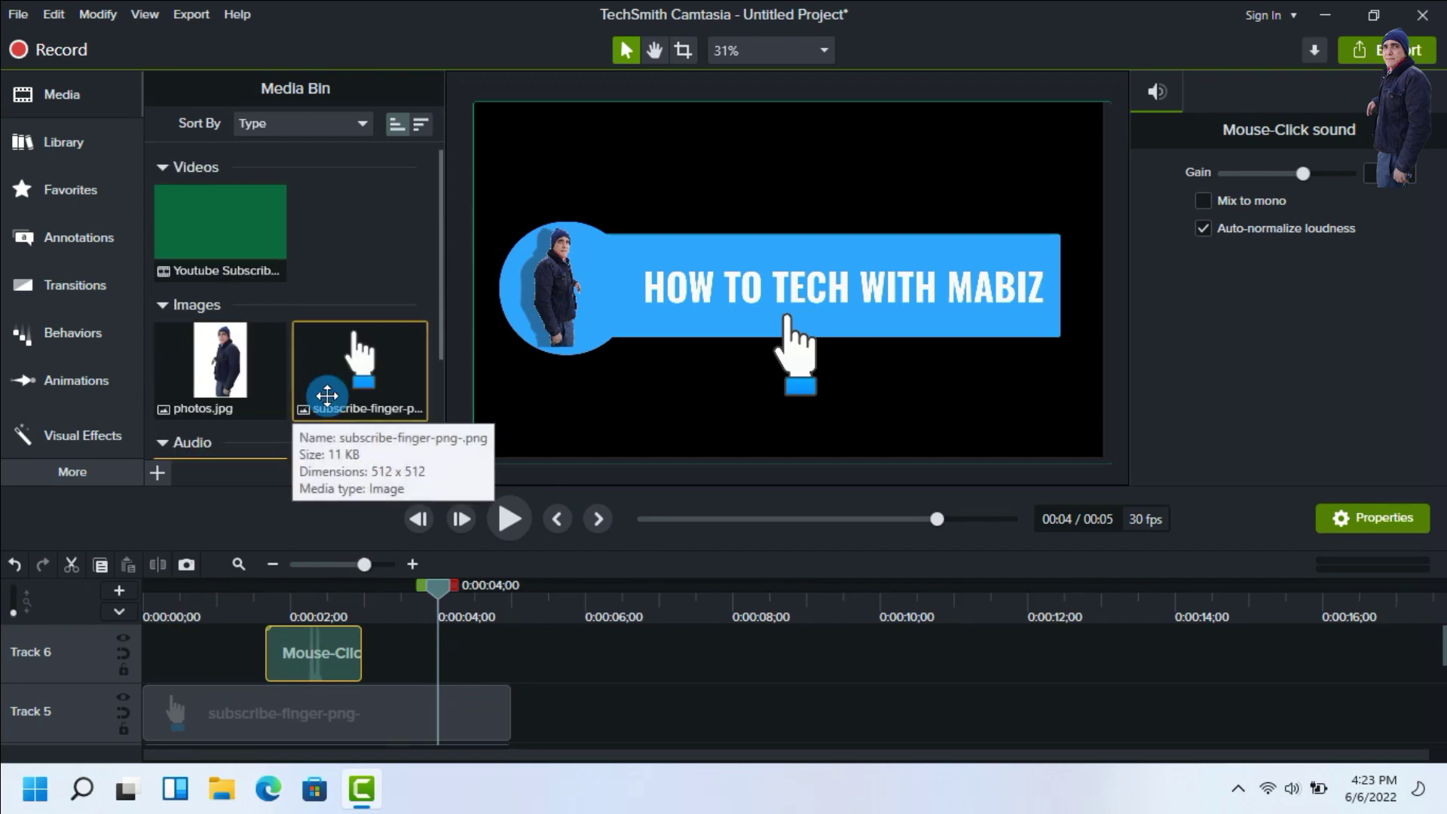
pyautogui.click(243, 235)
pyautogui.moveTo(243, 235); pyautogui.dragTo(559, 714)
pyautogui.click(948, 644)
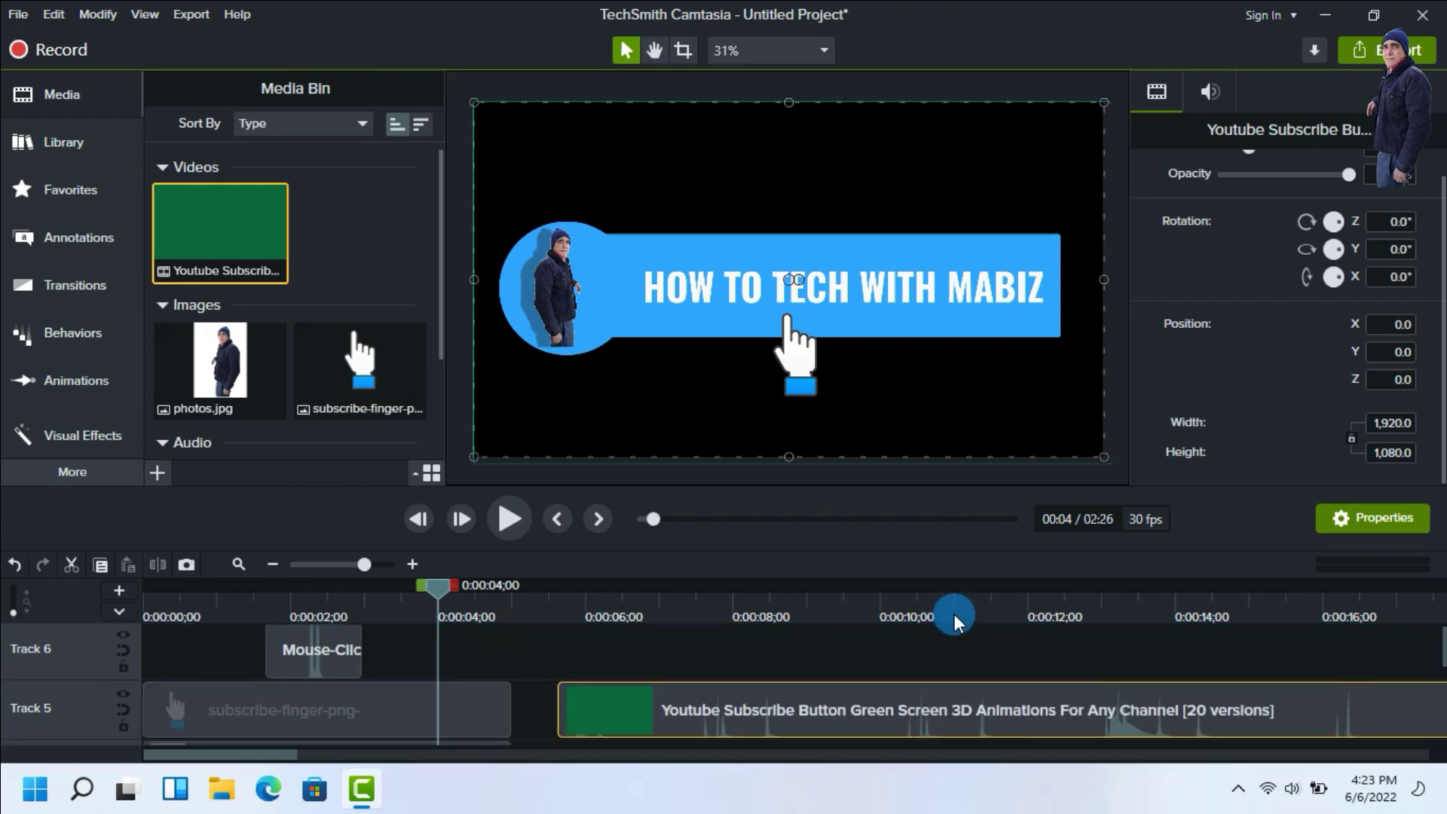
# Find where the bell animation begins in the green-screen video and split the clip there, at 0:00:11;14.
pyautogui.click(954, 613)
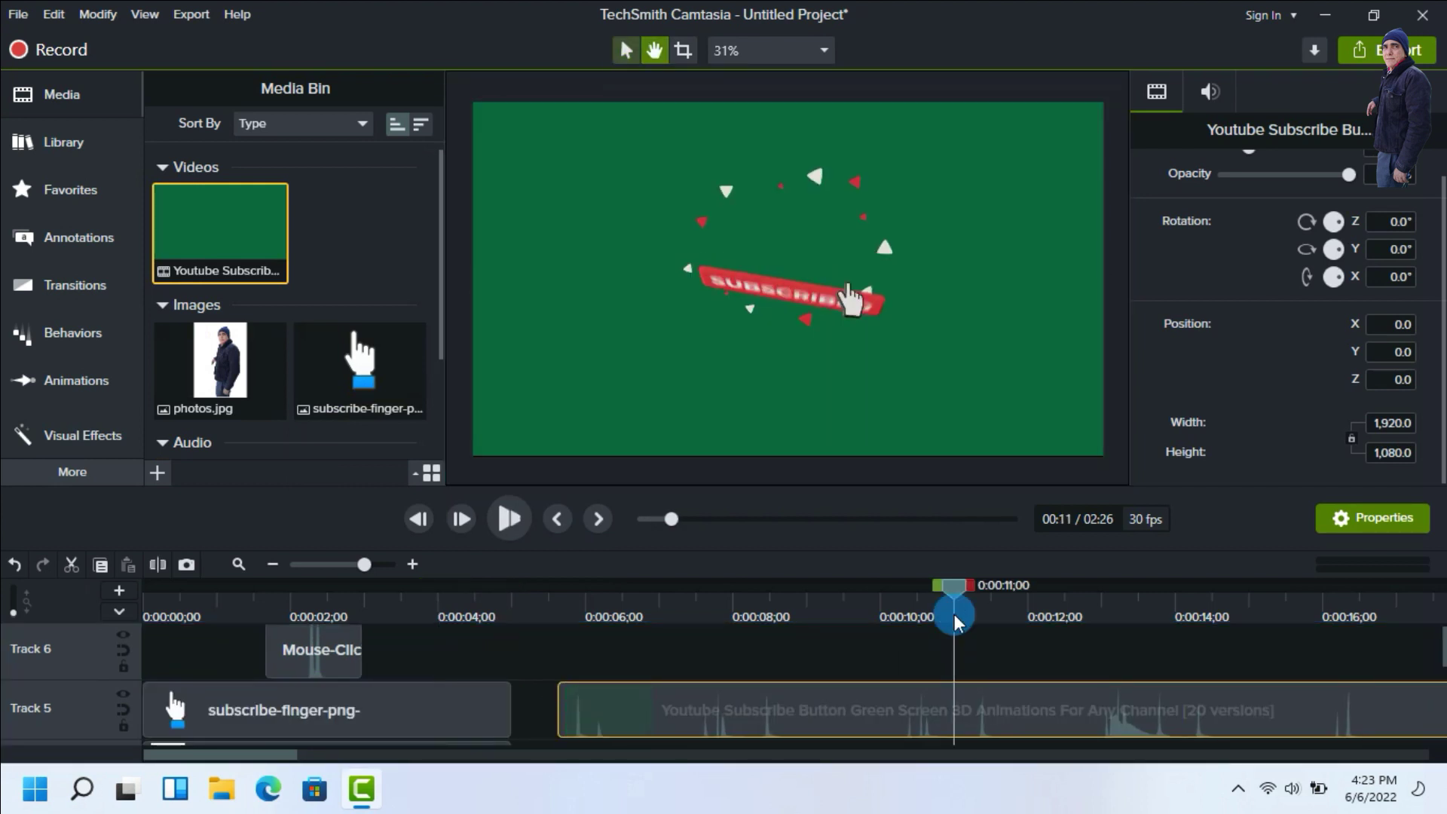
pyautogui.press('space')
pyautogui.press('space')
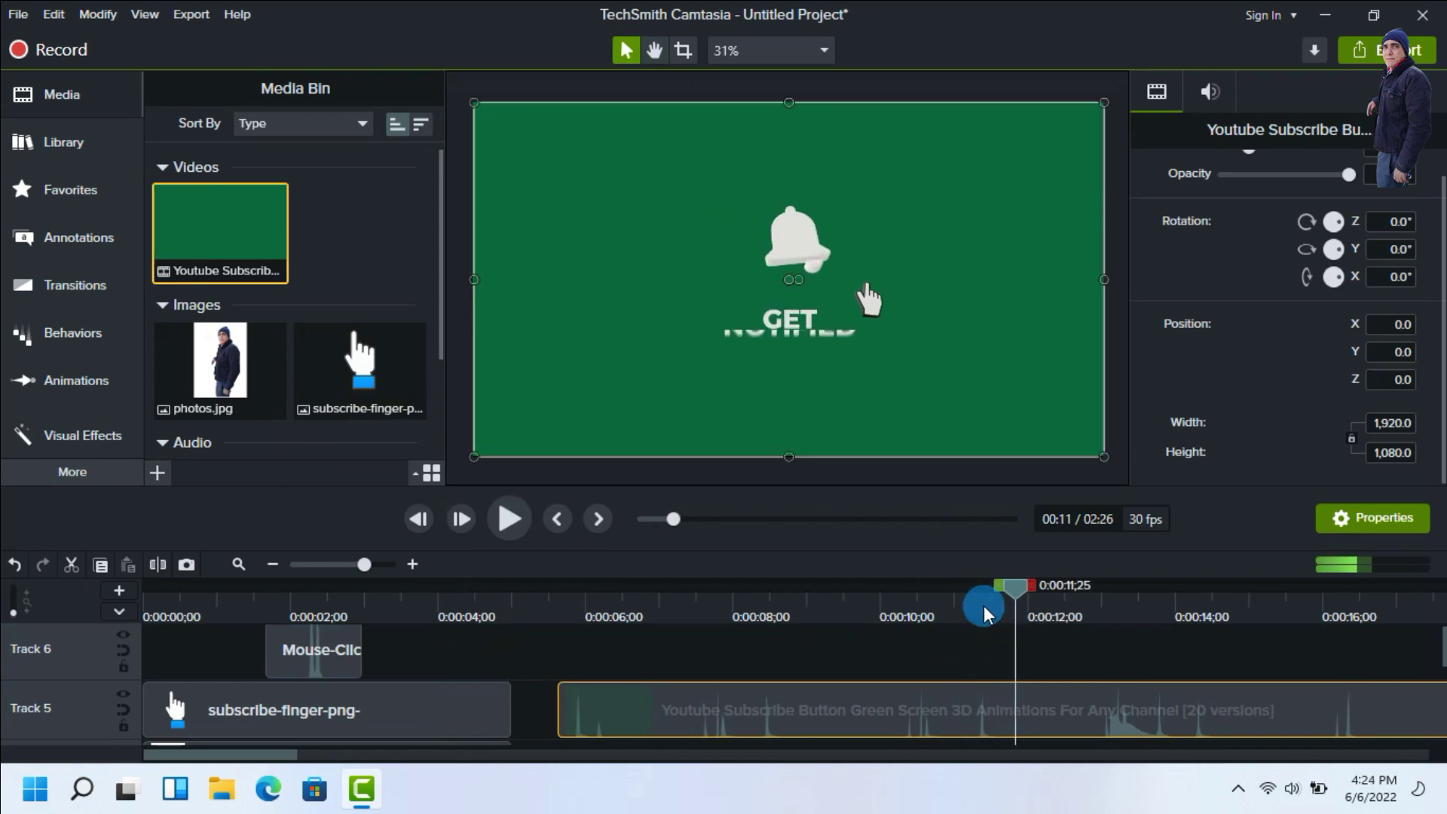
pyautogui.click(1006, 612)
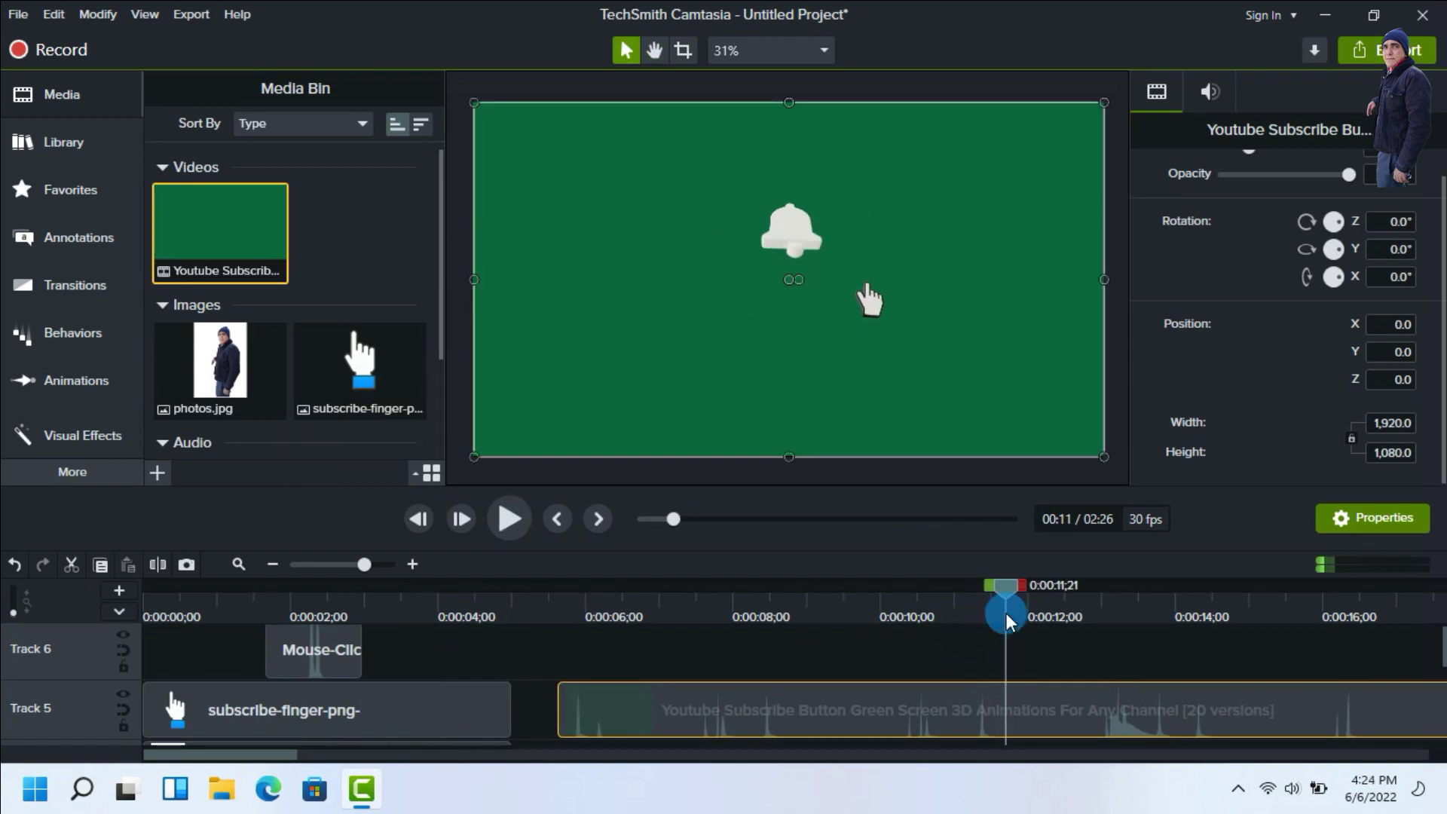
pyautogui.moveTo(997, 613); pyautogui.dragTo(987, 612)
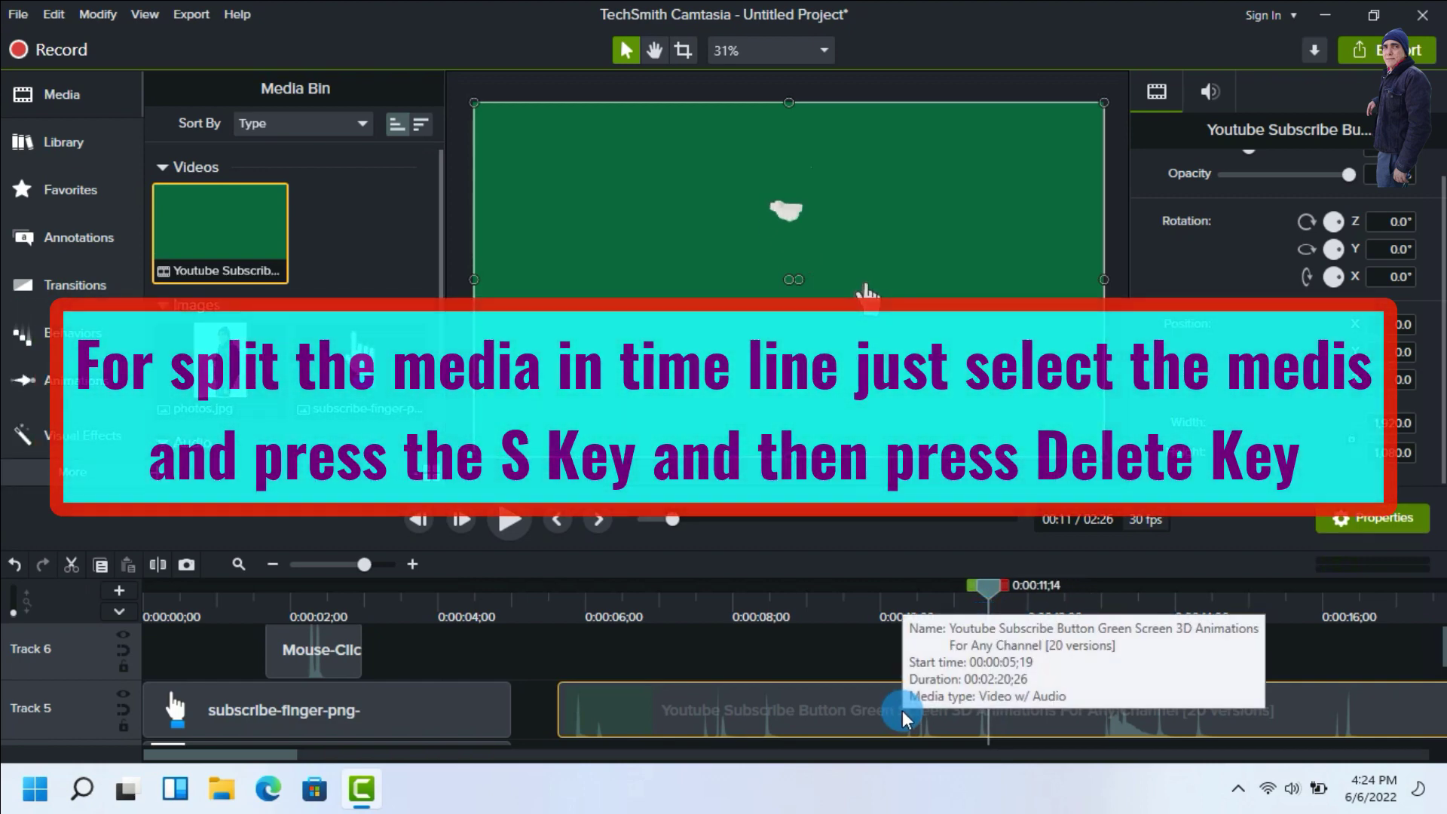
pyautogui.press('s')
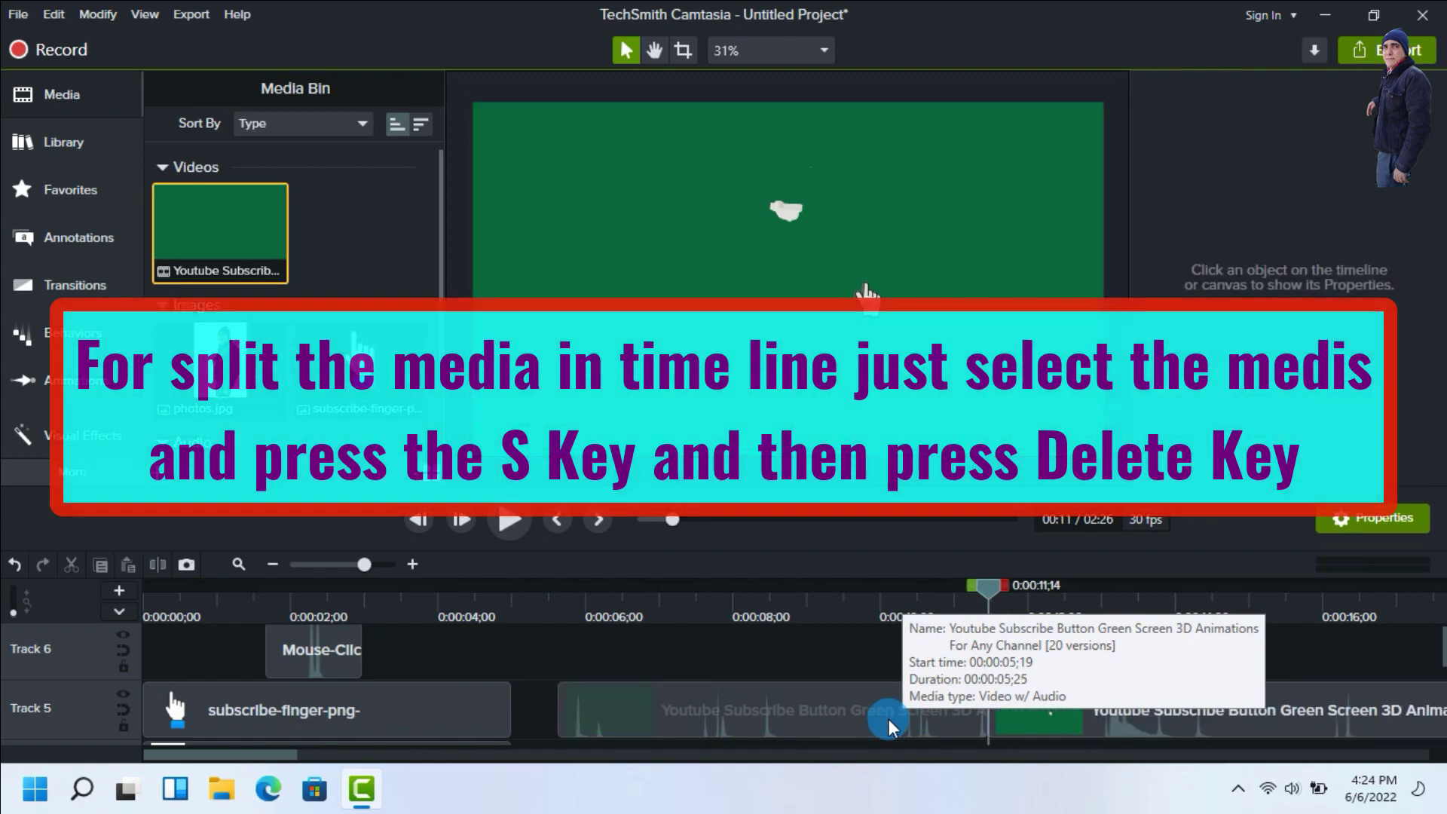
# Delete the green-screen video parts before and after the bell animation and move the remaining bell clip to Track 6 at 0:00:05;00.
pyautogui.click(871, 712)
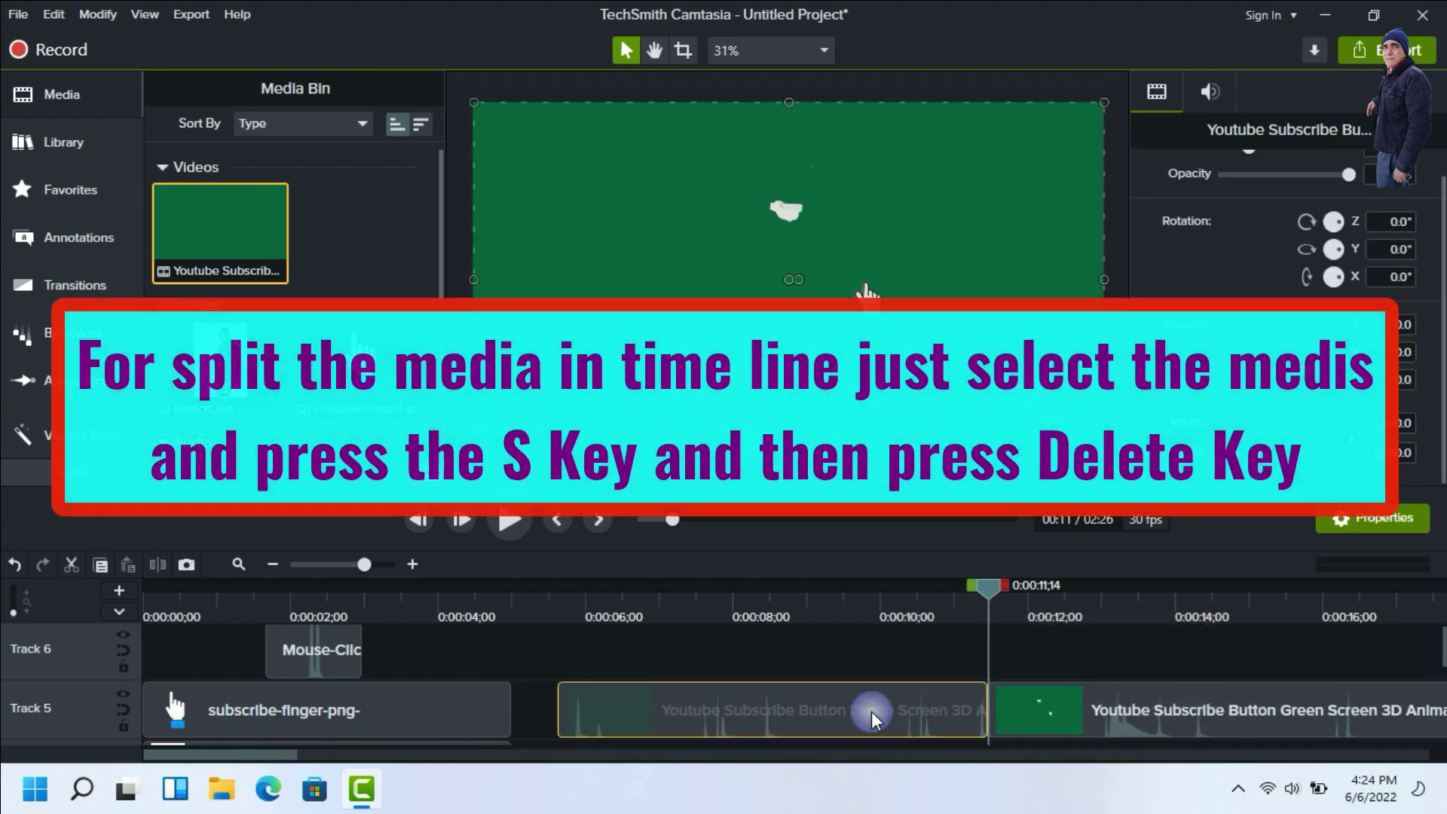
pyautogui.press('Delete')
pyautogui.click(1251, 720)
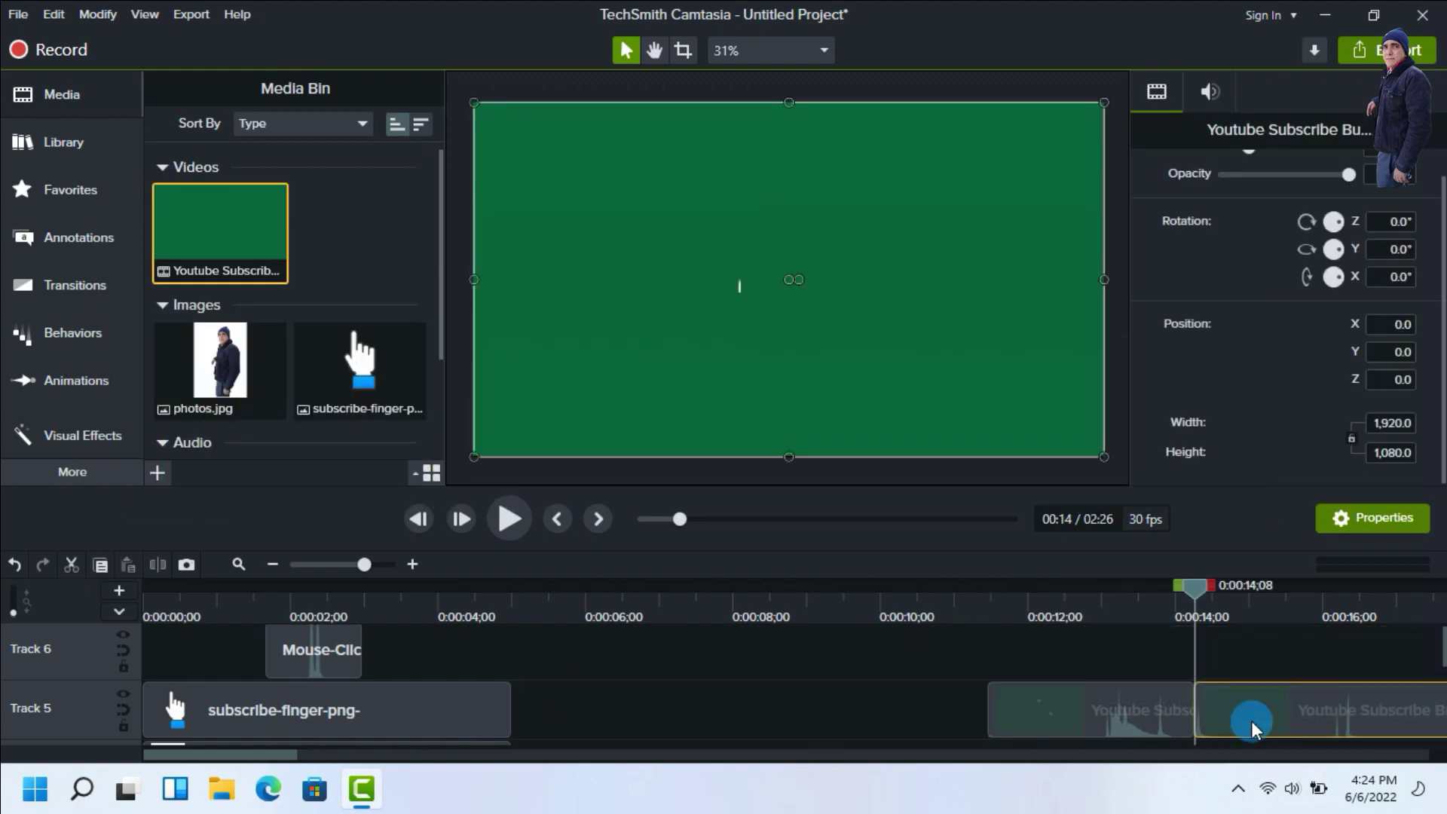
pyautogui.press('Delete')
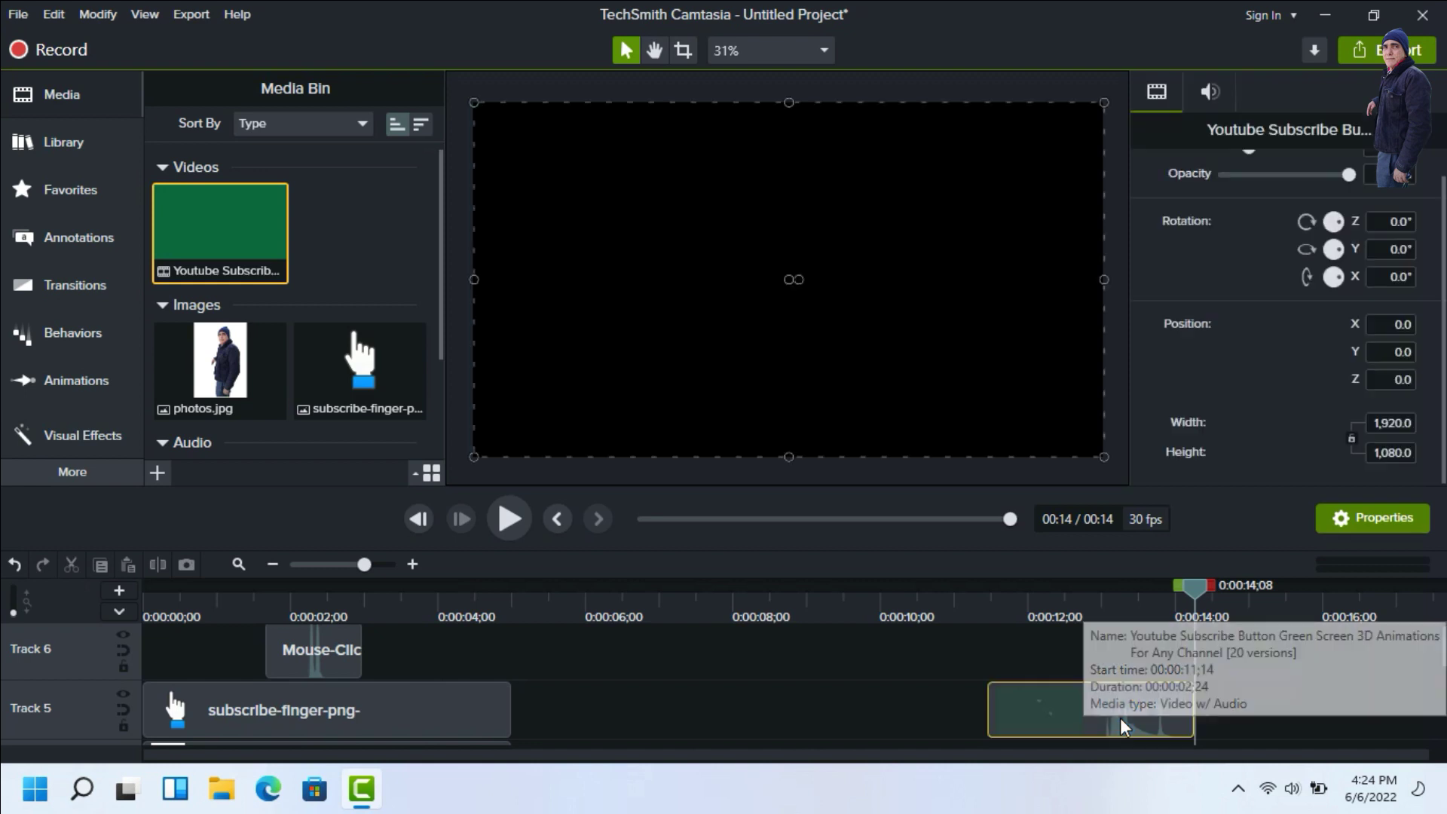
pyautogui.moveTo(1119, 718); pyautogui.dragTo(646, 652)
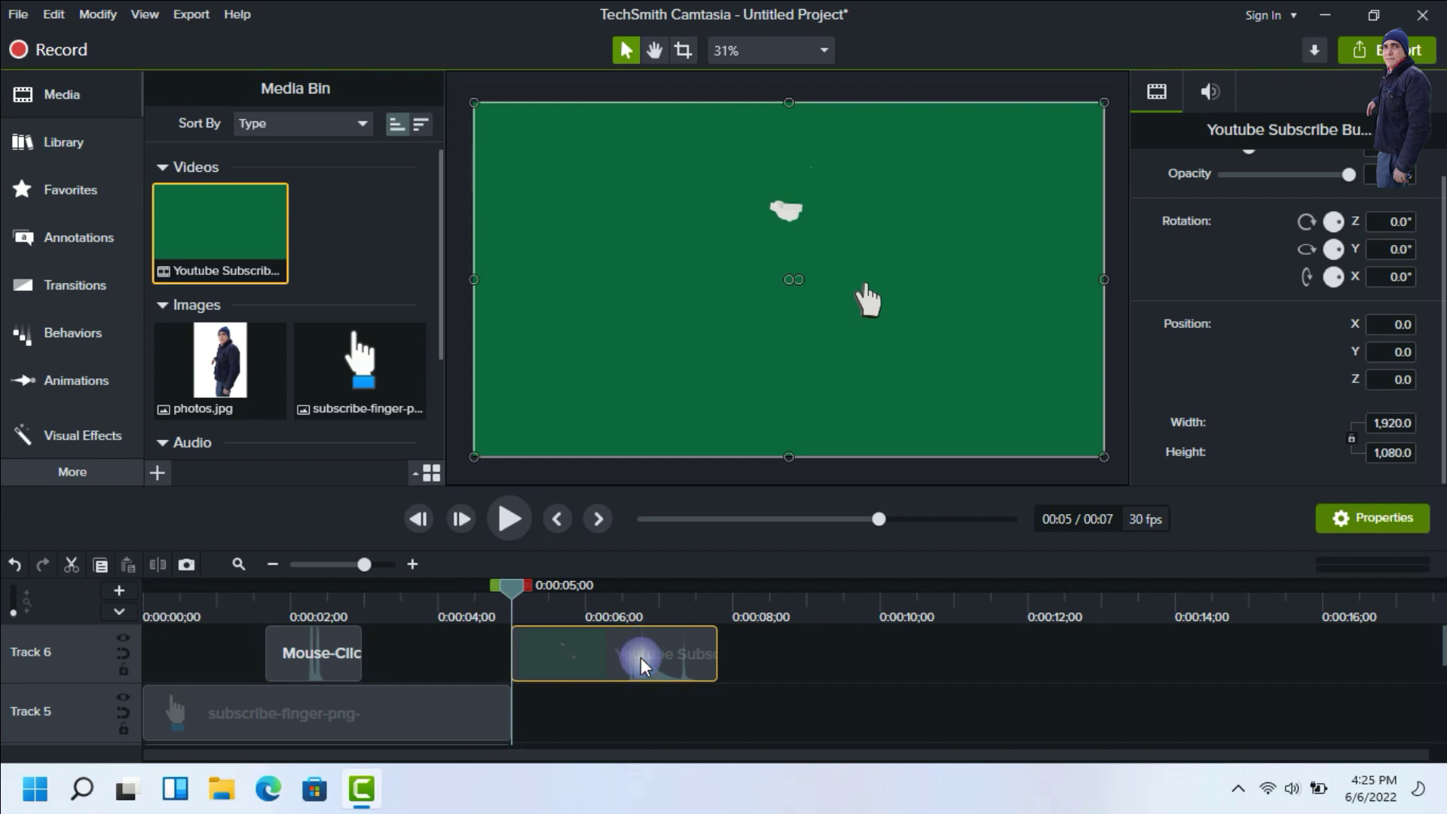
# Edit the bell clip's audio on Track 6 and raise its volume slightly.
pyautogui.rightClick(640, 657)
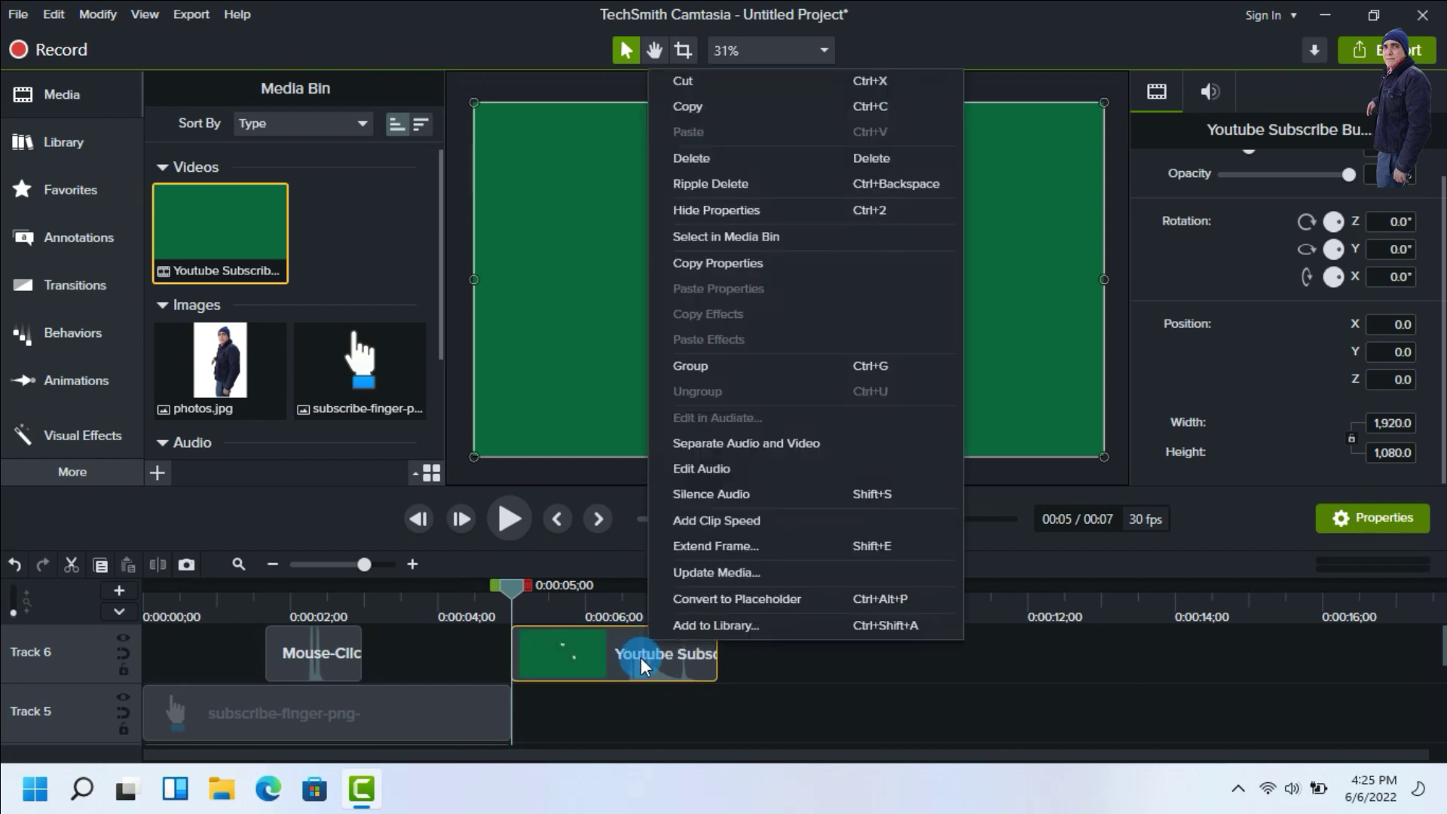
pyautogui.click(696, 467)
pyautogui.moveTo(622, 649); pyautogui.dragTo(623, 636)
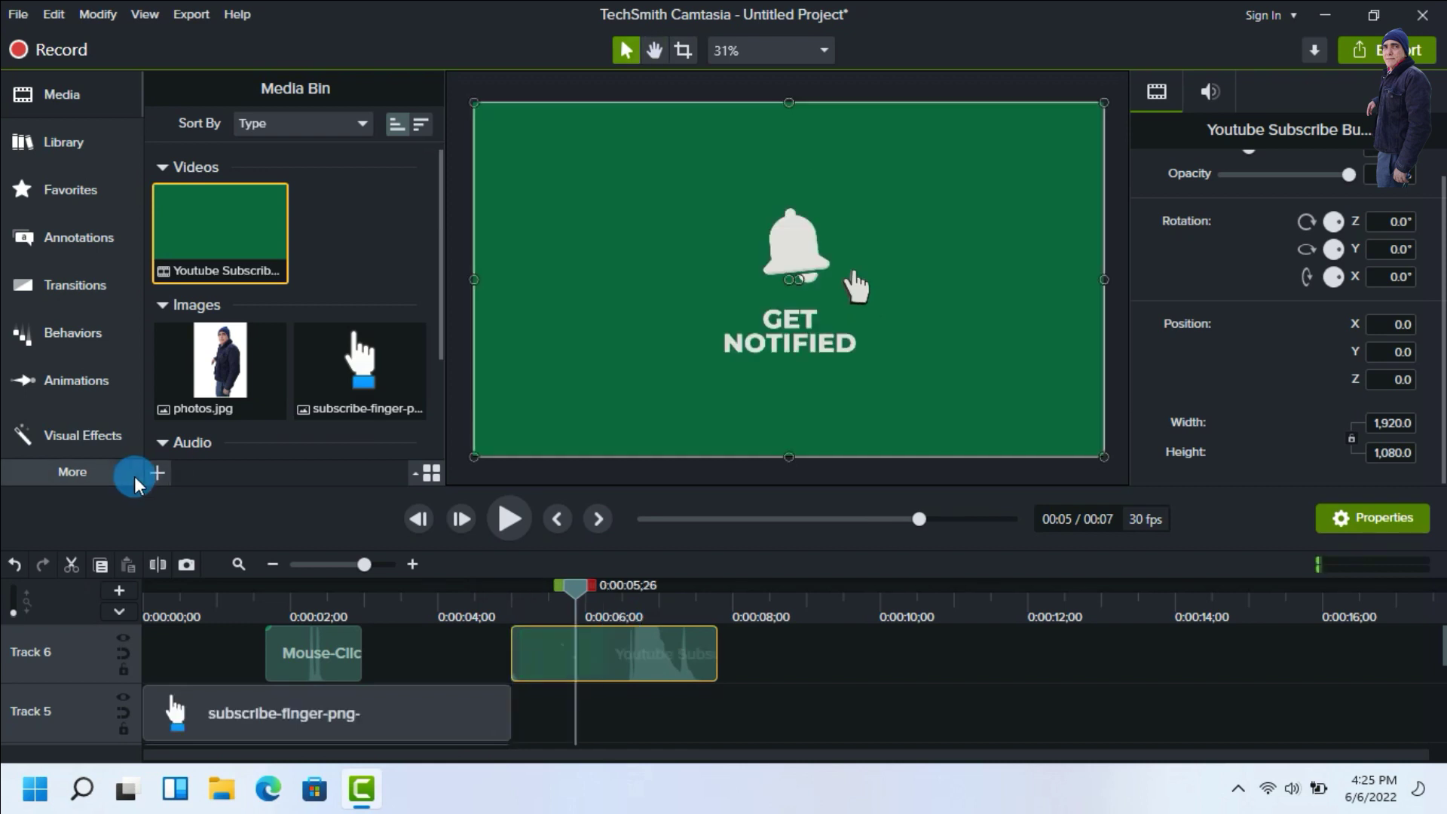
# Add the Remove a Color effect to the bell clip and sample its dark green background as the color to remove.
pyautogui.click(94, 436)
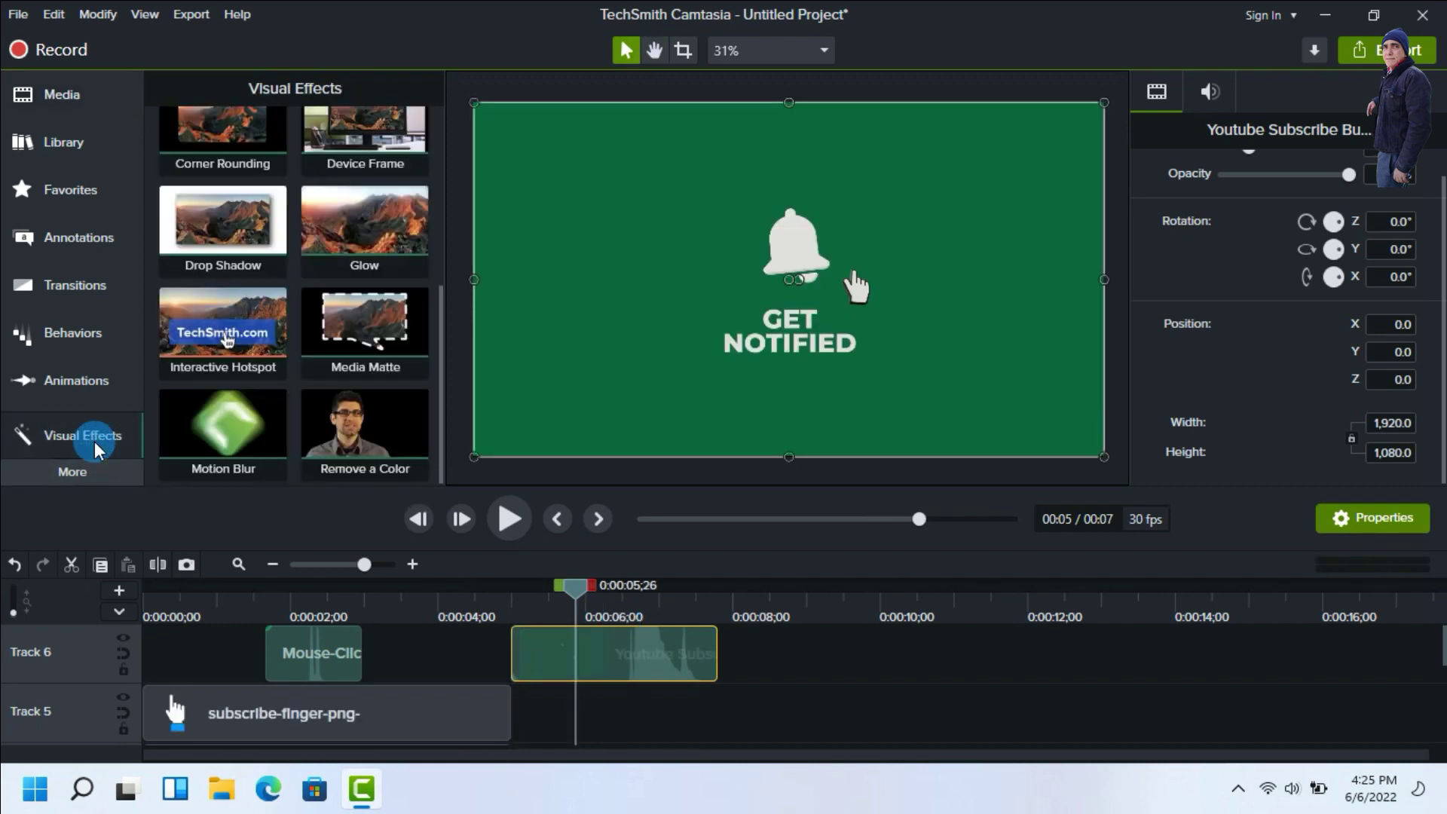
pyautogui.moveTo(391, 427); pyautogui.dragTo(603, 652)
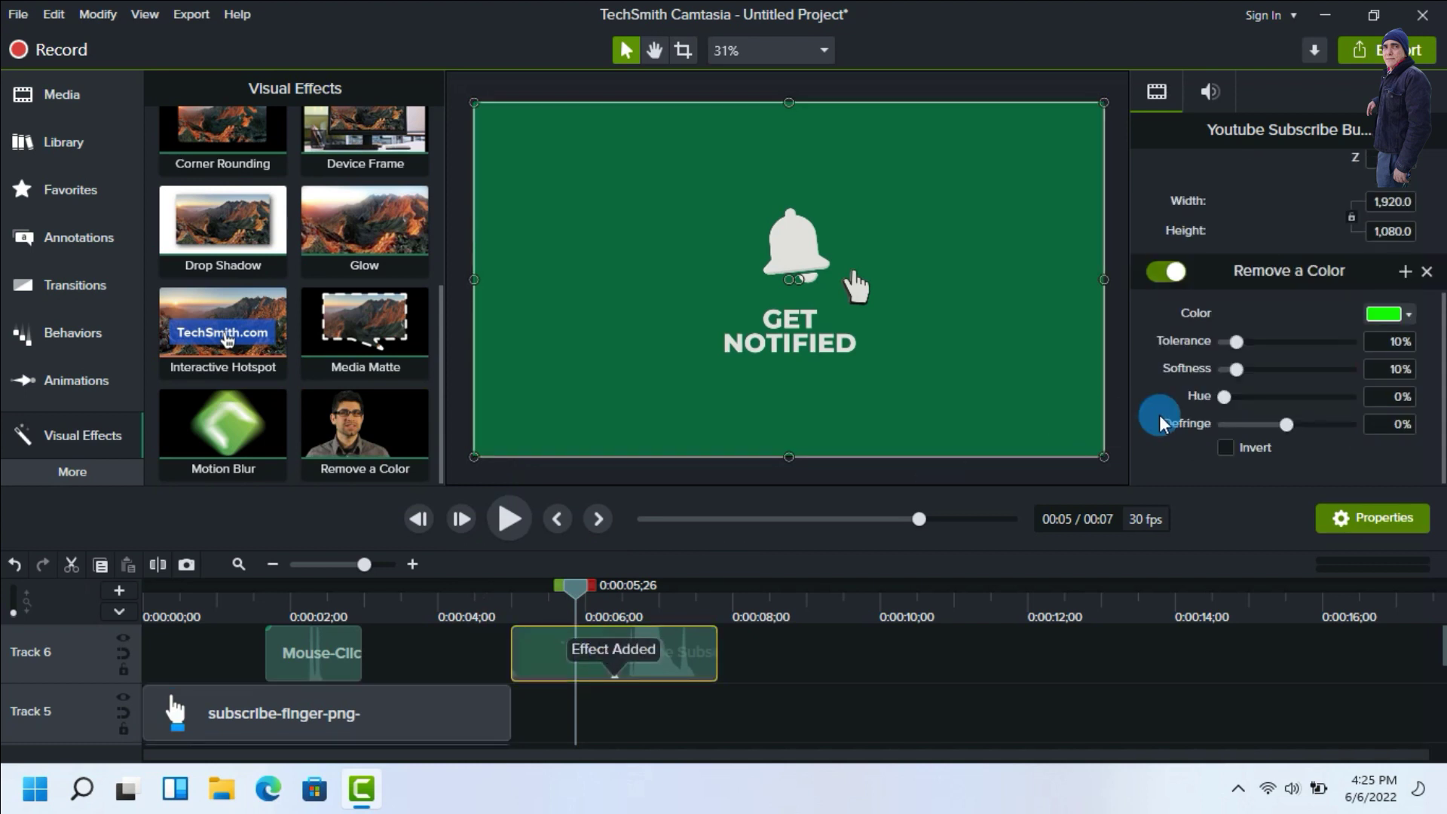
pyautogui.click(1408, 315)
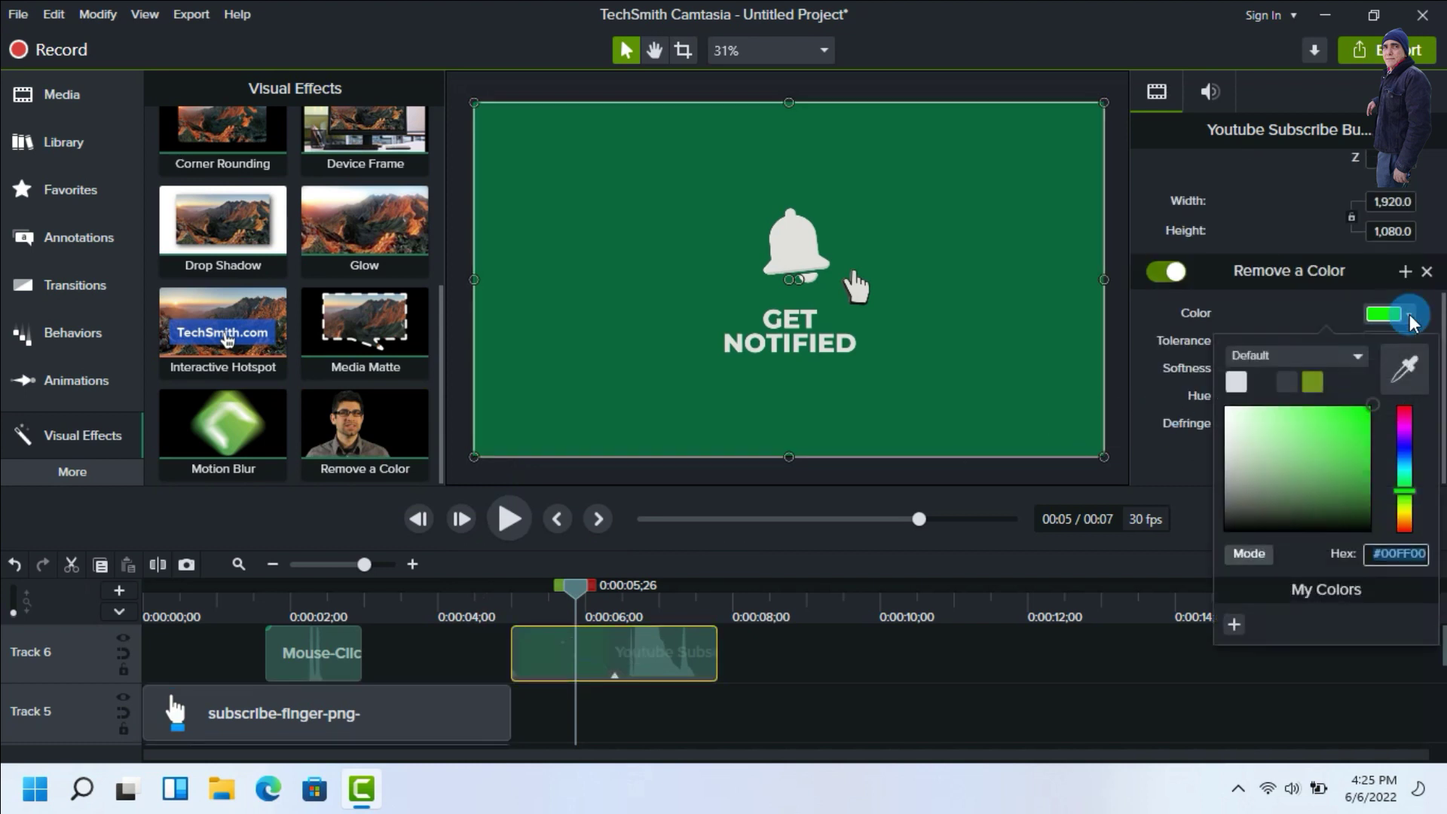
pyautogui.click(1407, 373)
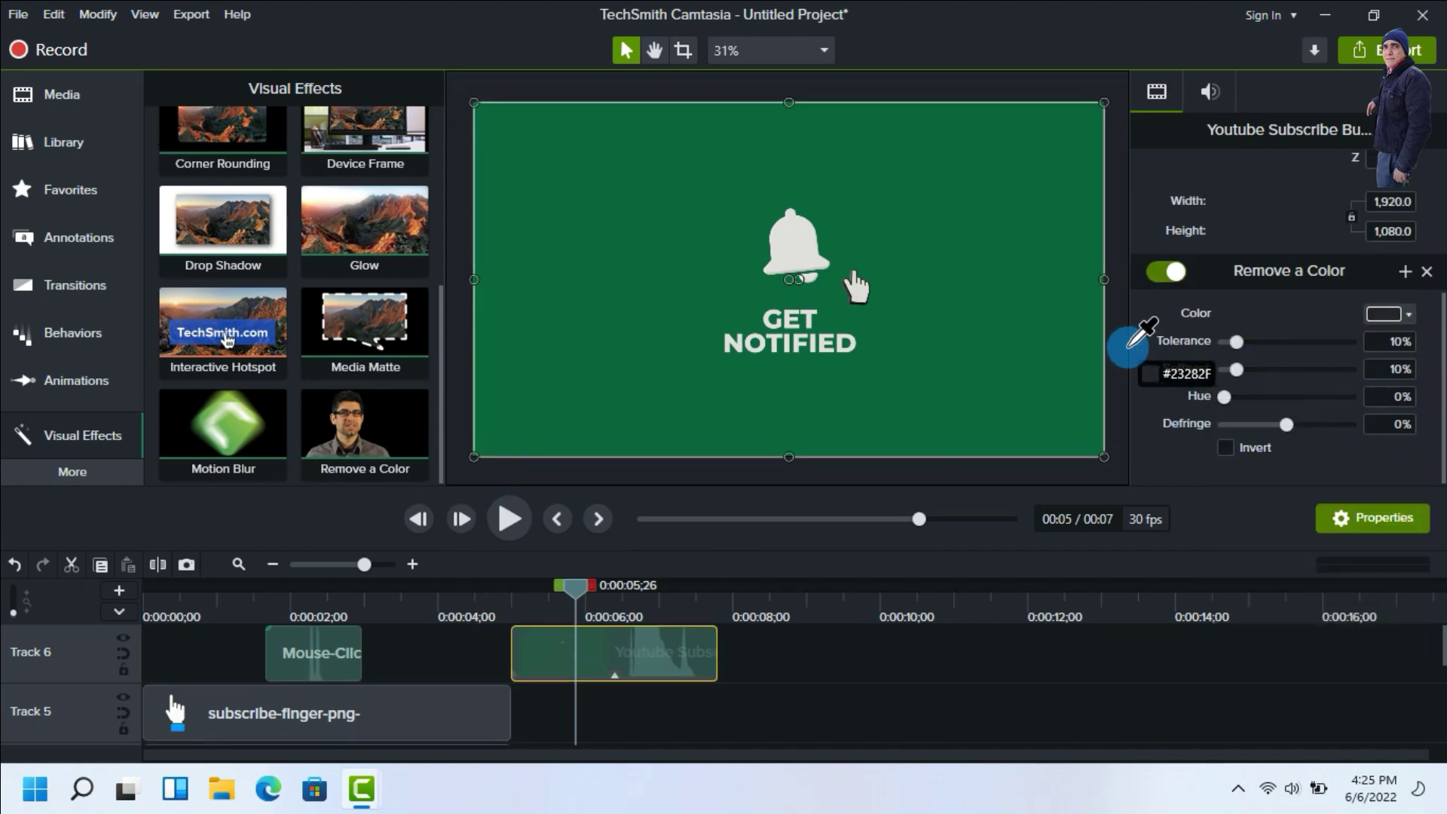
pyautogui.click(1029, 276)
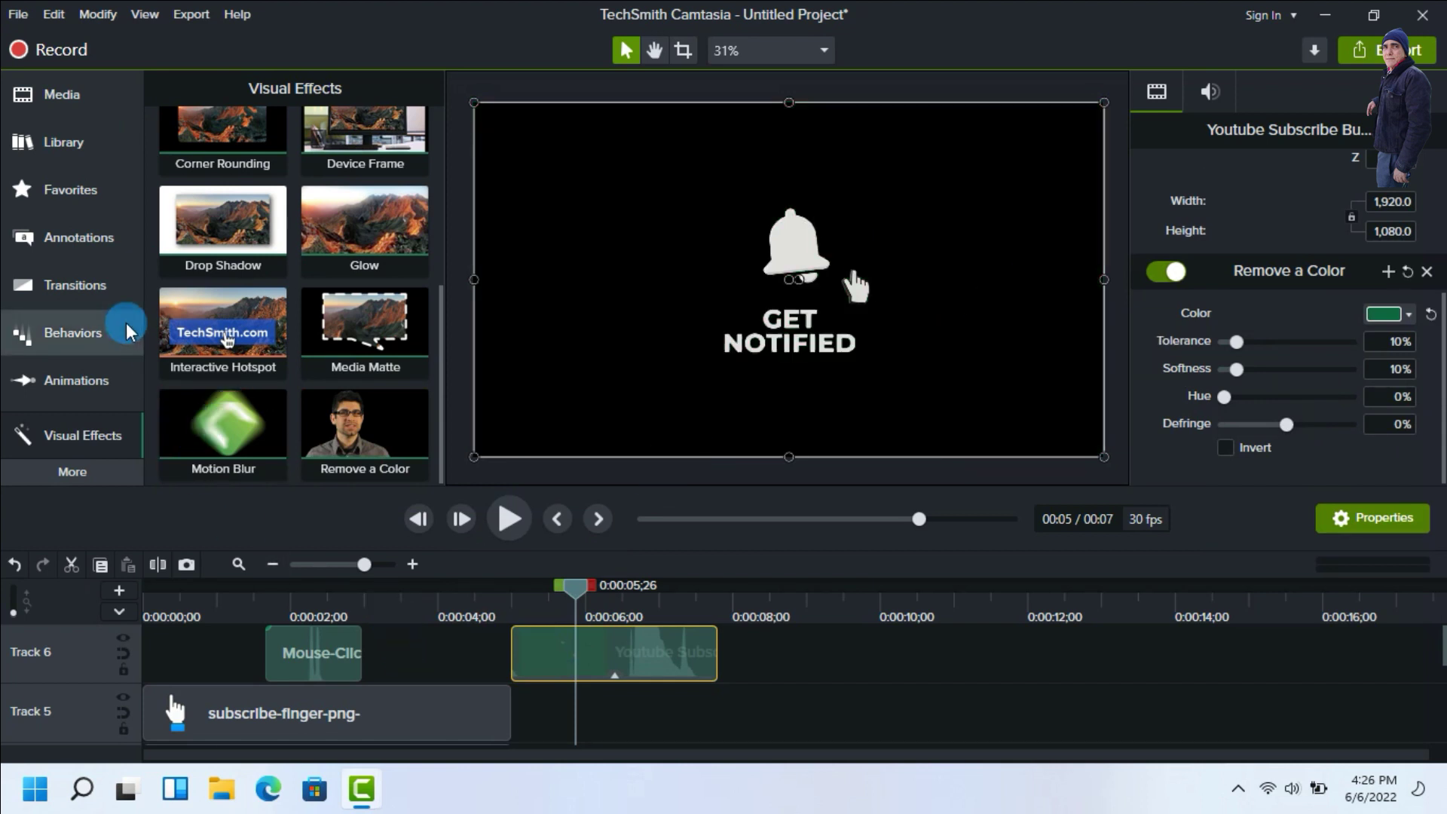
# Select all the timeline clips, apply the 3D Fold transition to their starts and ends, and play the result.
pyautogui.click(59, 289)
pyautogui.moveTo(180, 407); pyautogui.dragTo(254, 532)
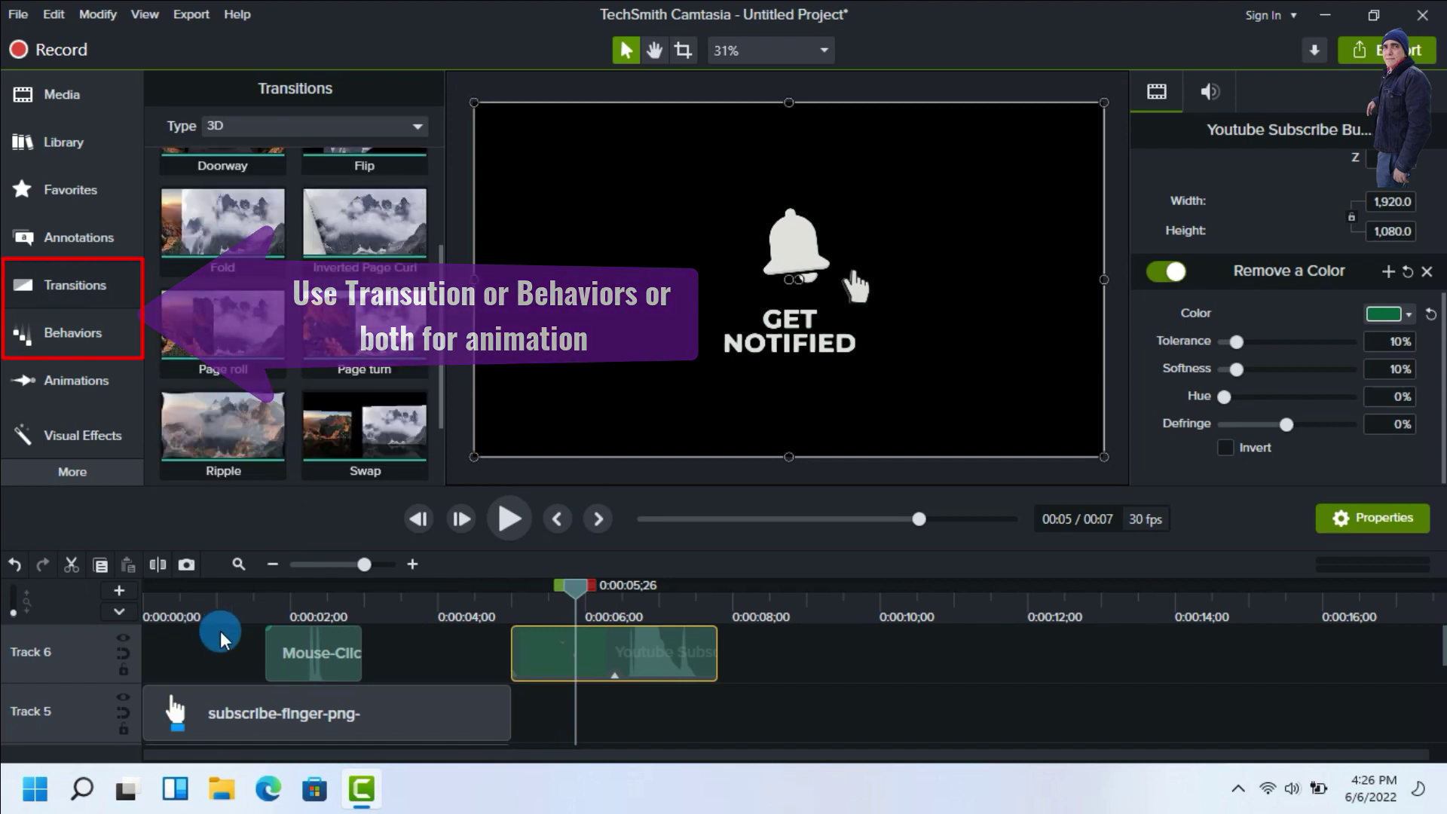
pyautogui.moveTo(220, 641); pyautogui.dragTo(688, 794)
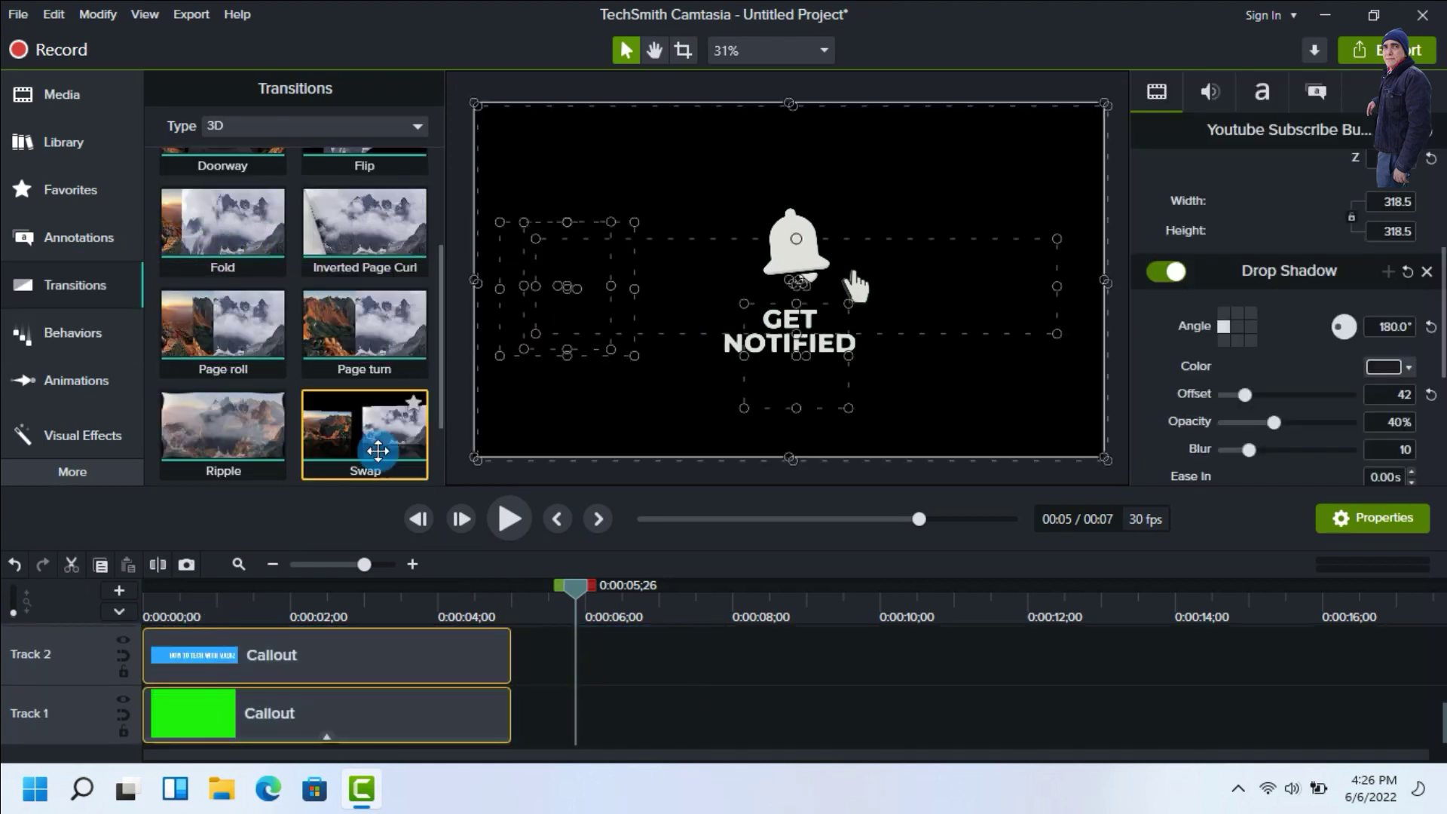
pyautogui.click(226, 236)
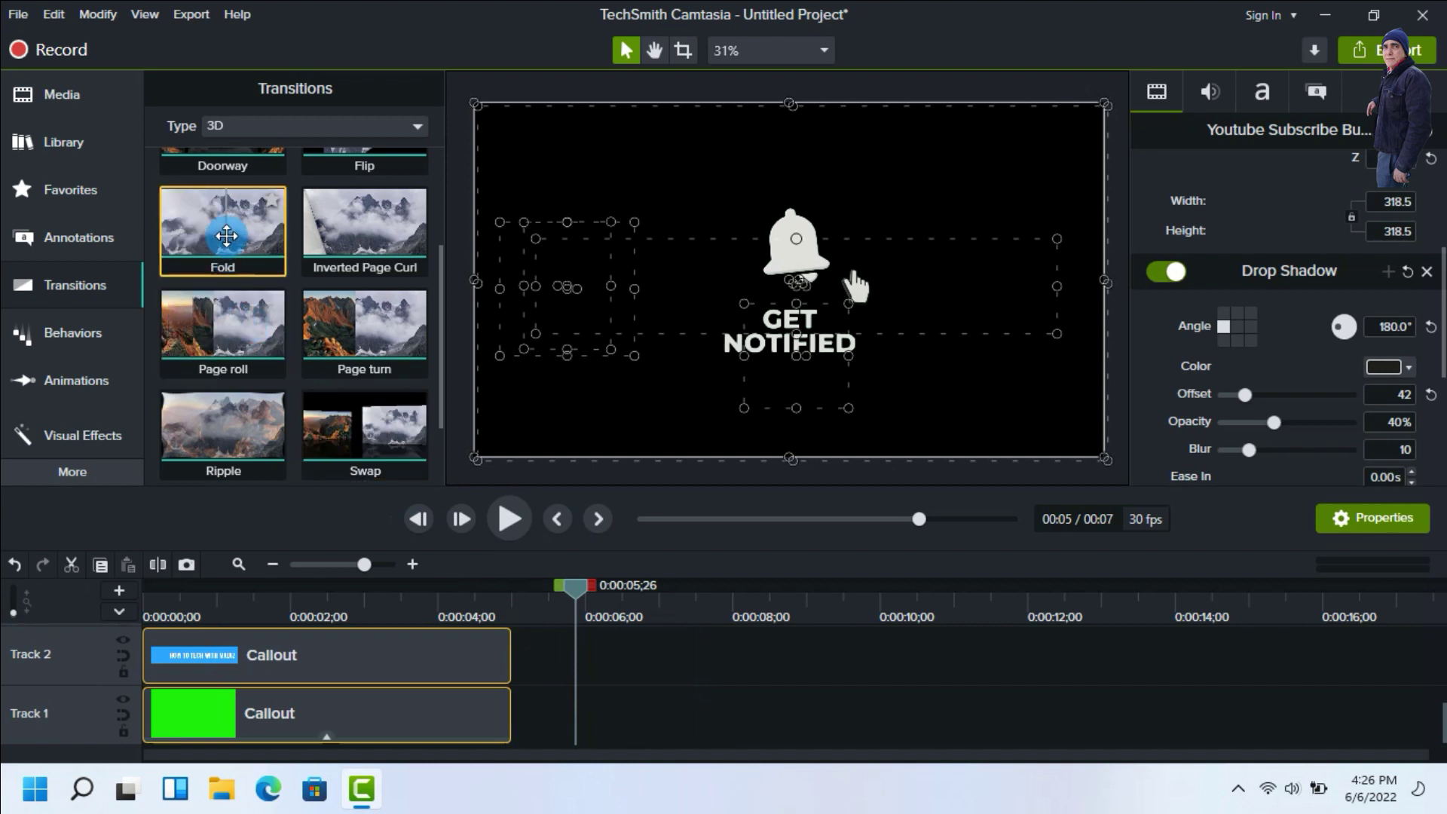
pyautogui.moveTo(226, 236); pyautogui.dragTo(291, 654)
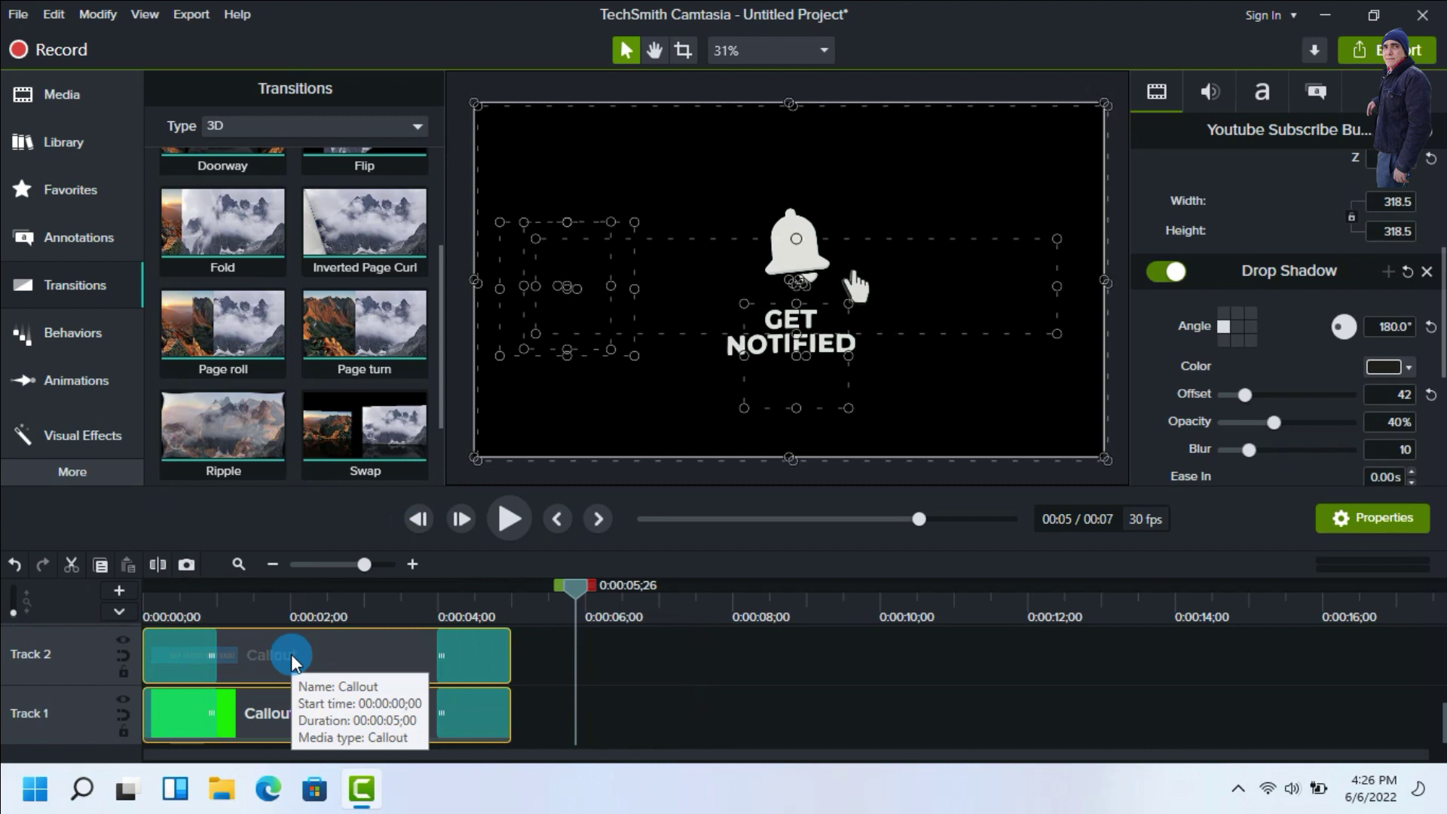
pyautogui.press('space')
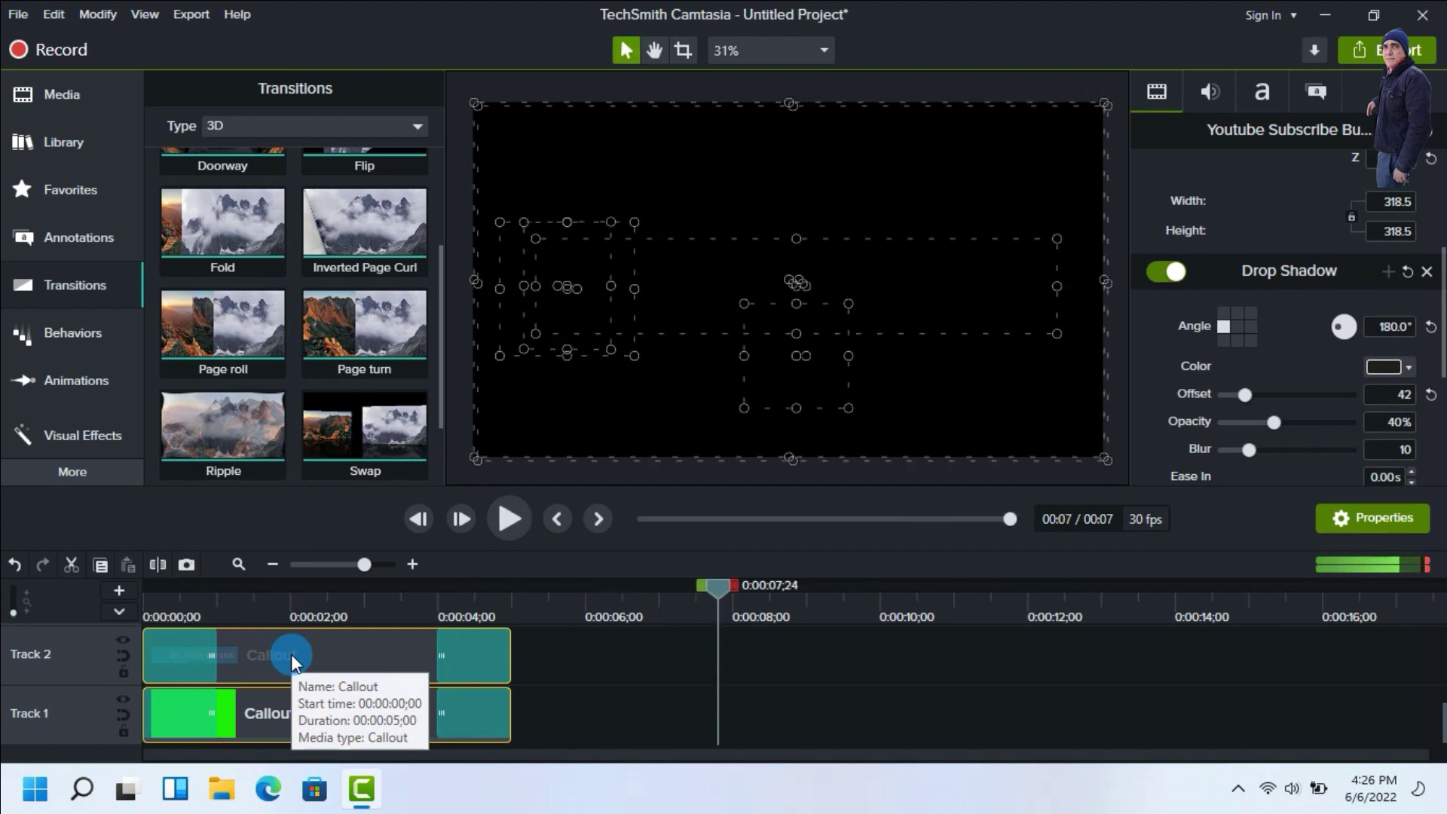
pyautogui.press('space')
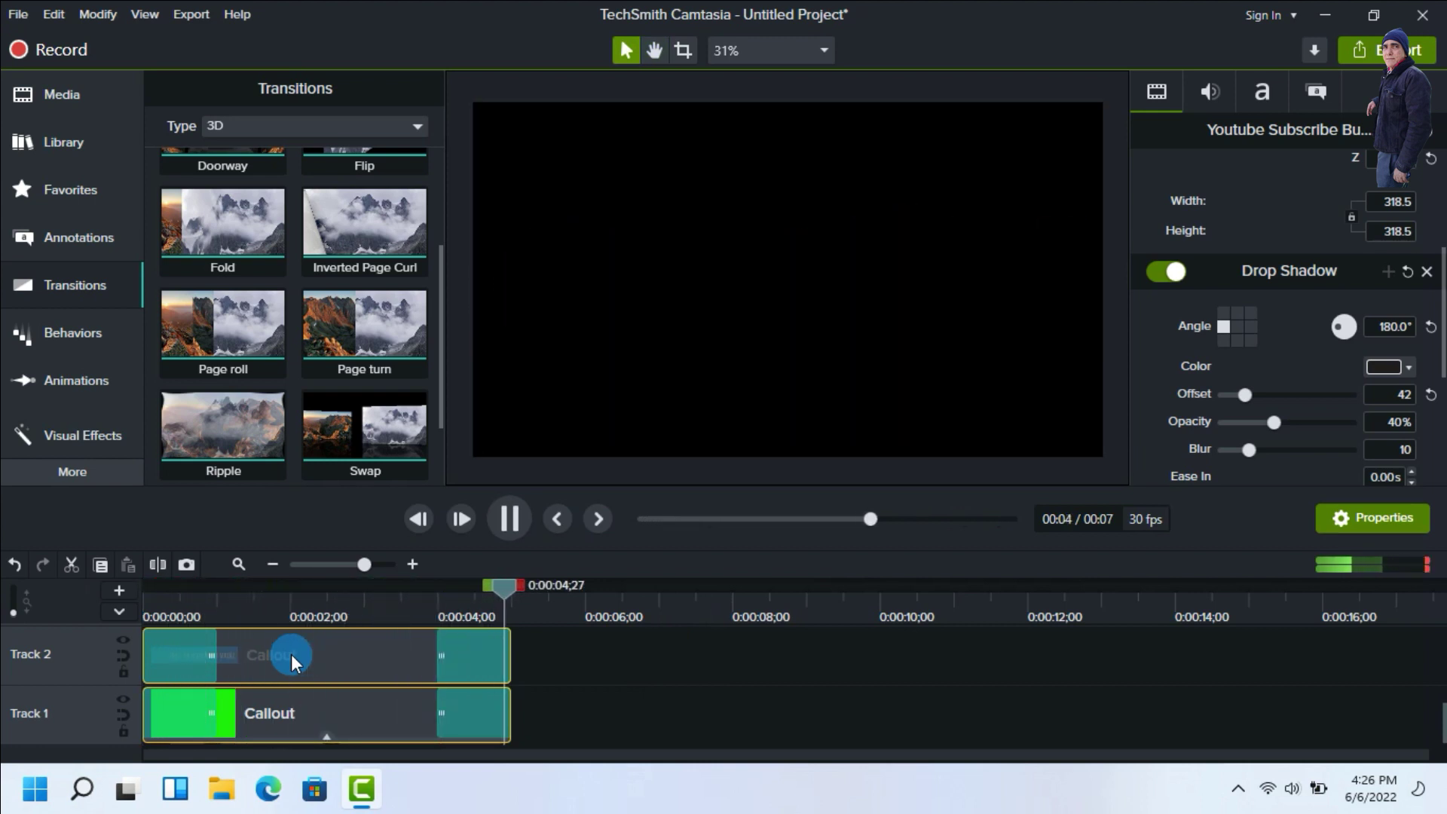
# Apply the Page roll transition to all the selected clips and play the timeline.
pyautogui.click(508, 658)
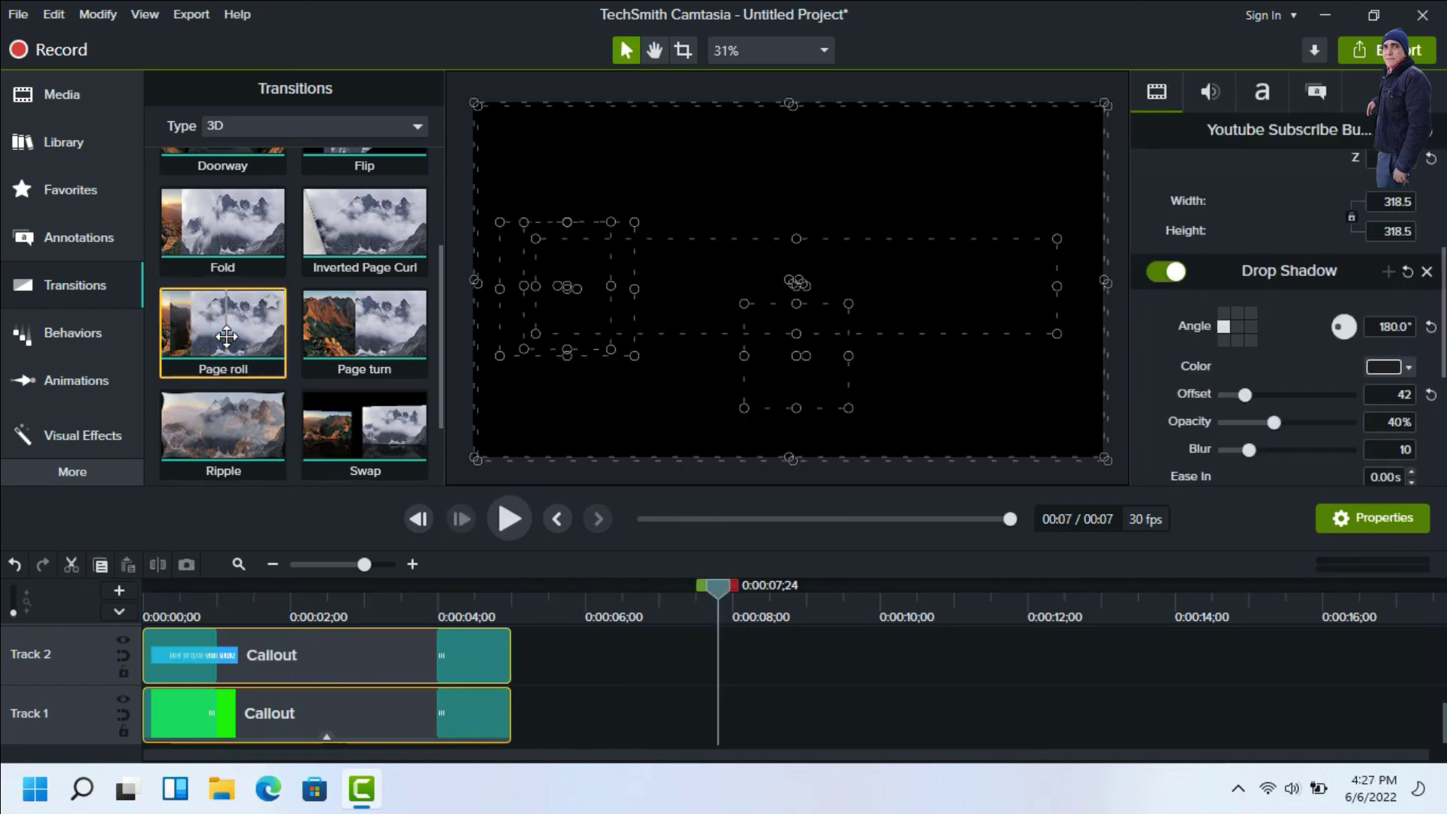
pyautogui.moveTo(226, 336); pyautogui.dragTo(266, 675)
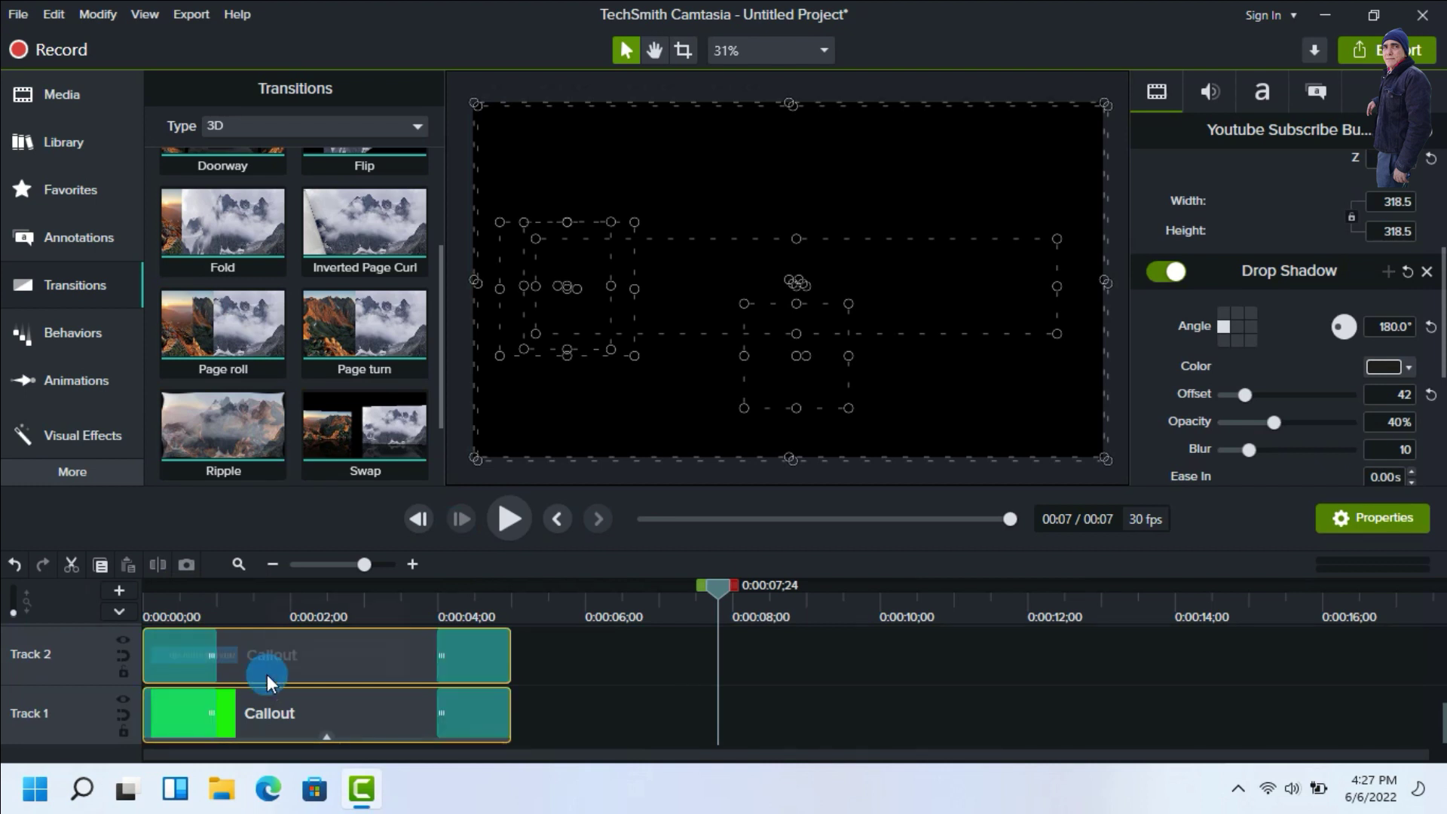
pyautogui.click(508, 518)
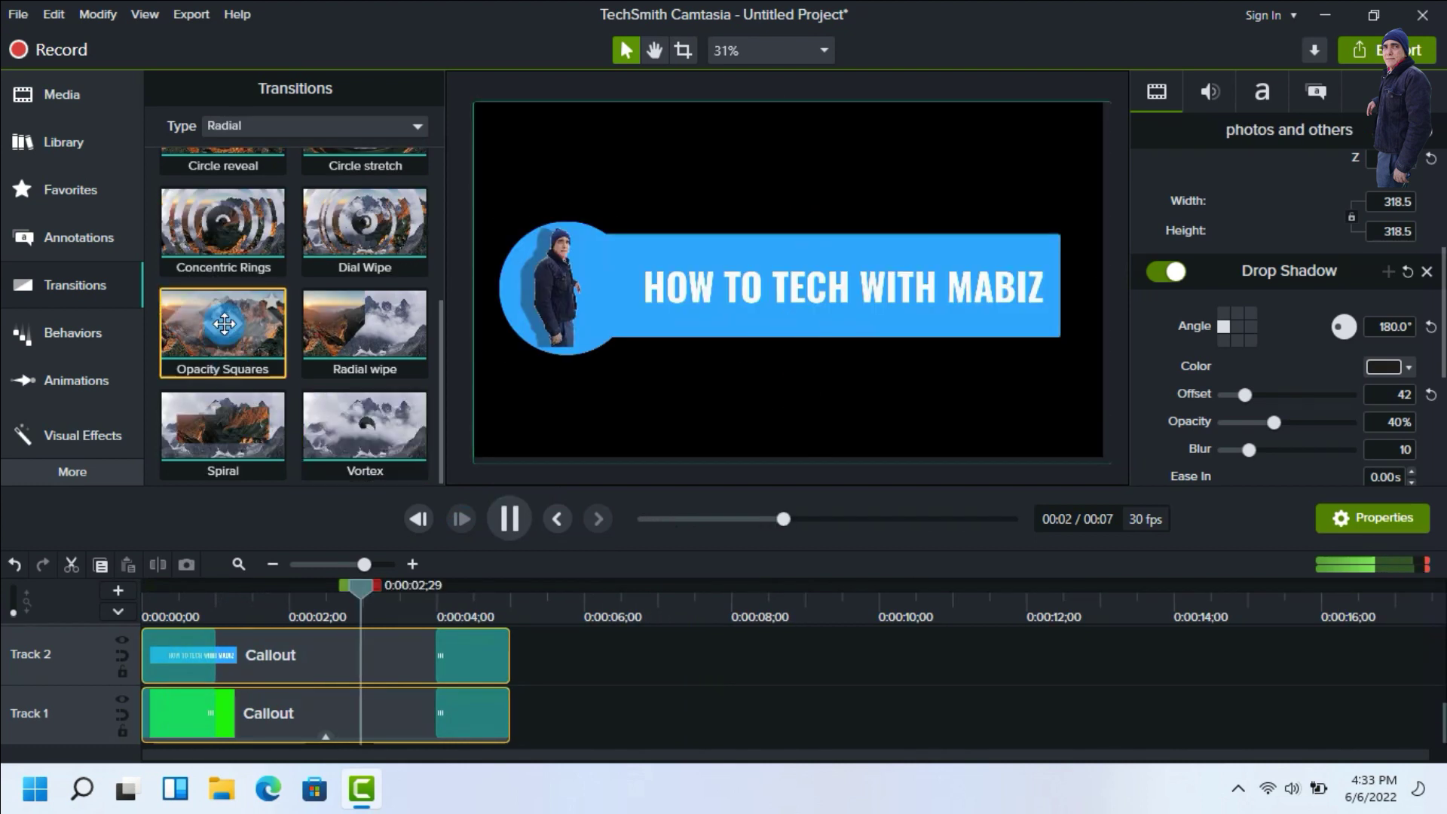
# Apply the radial Opacity Squares transition to all the selected clips and play the timeline.
pyautogui.moveTo(224, 324); pyautogui.dragTo(259, 652)
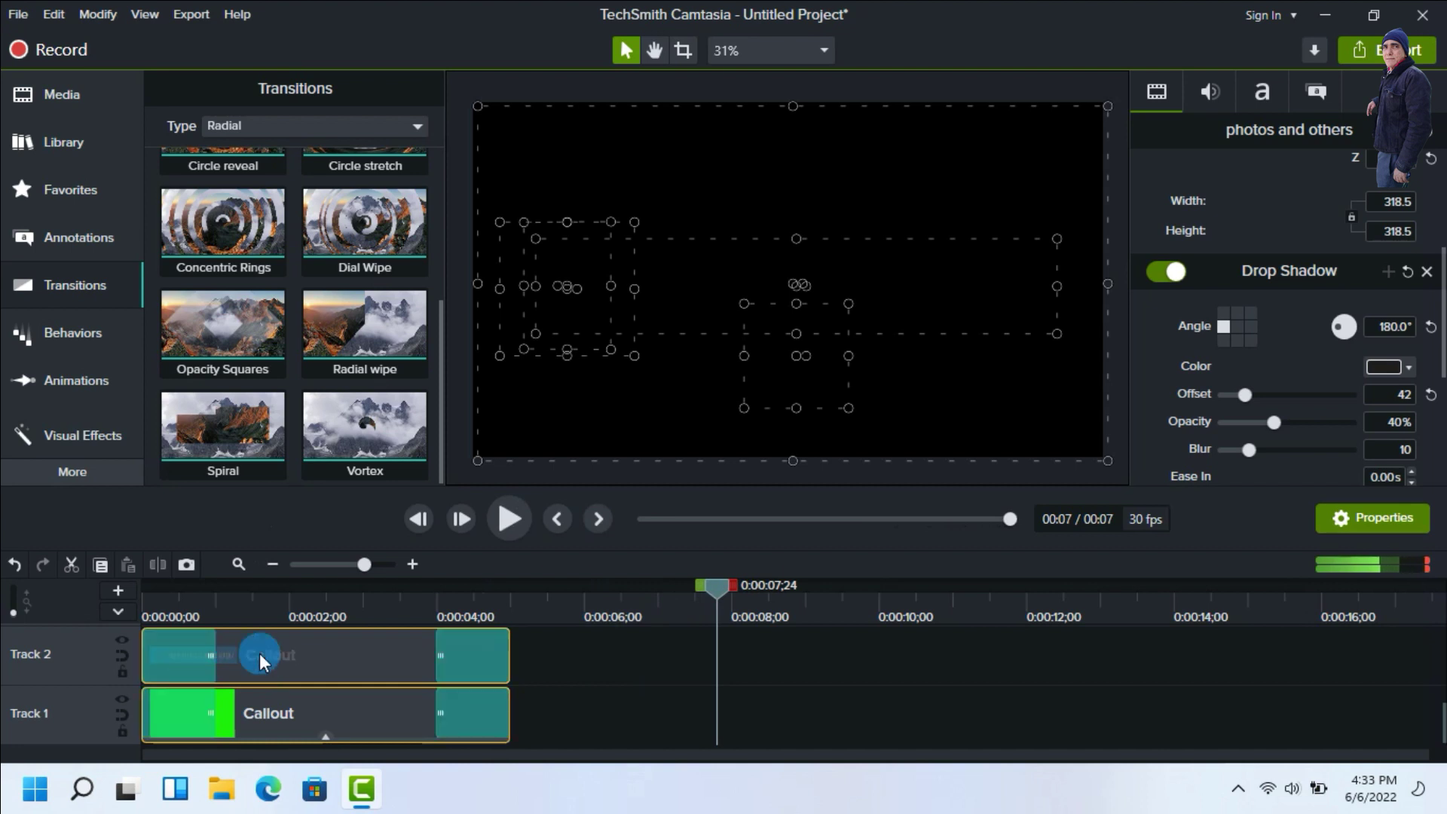
pyautogui.click(508, 518)
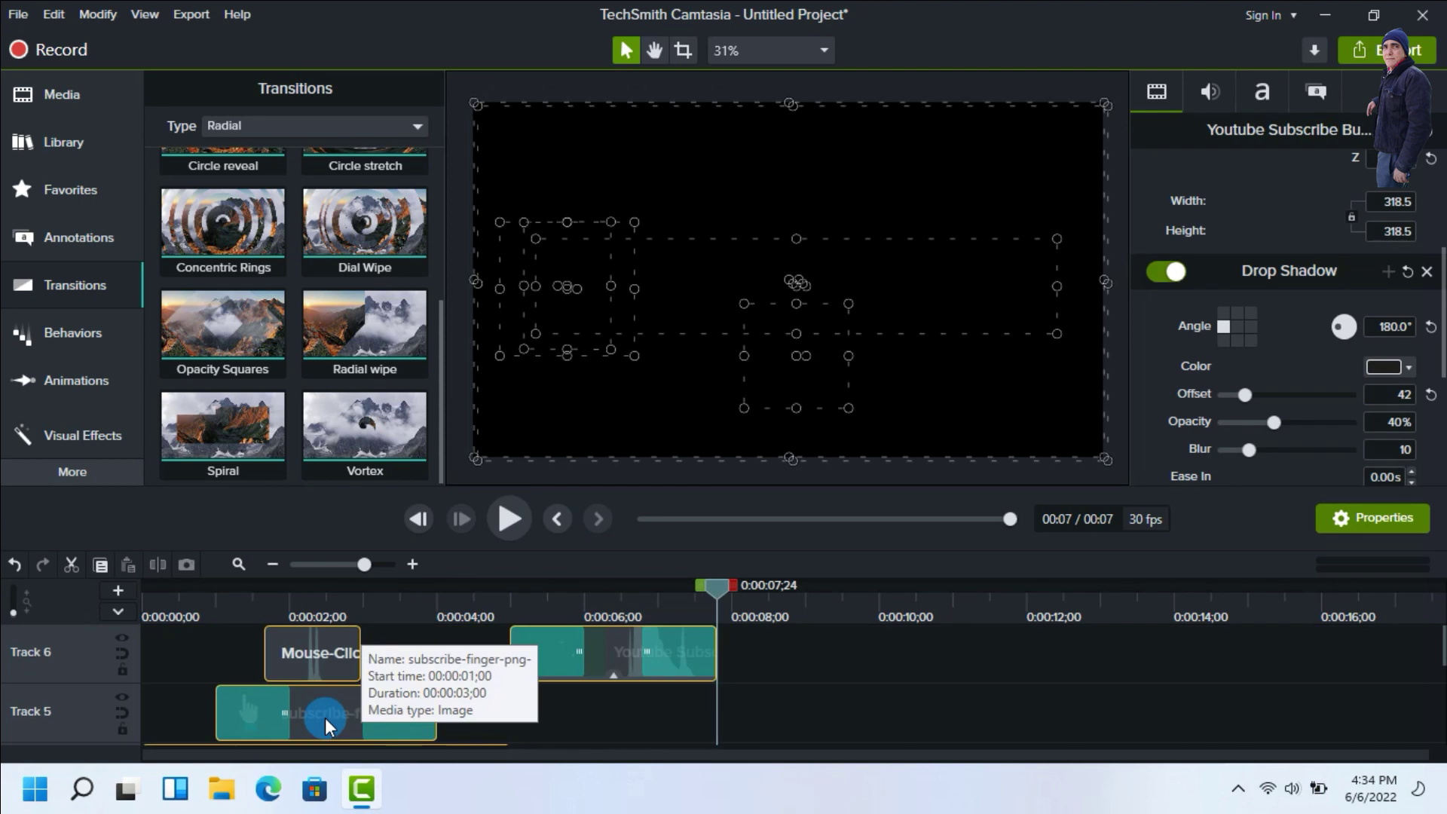
# Select every clip on all the tracks and combine them into a single group.
pyautogui.rightClick(324, 718)
pyautogui.click(324, 717)
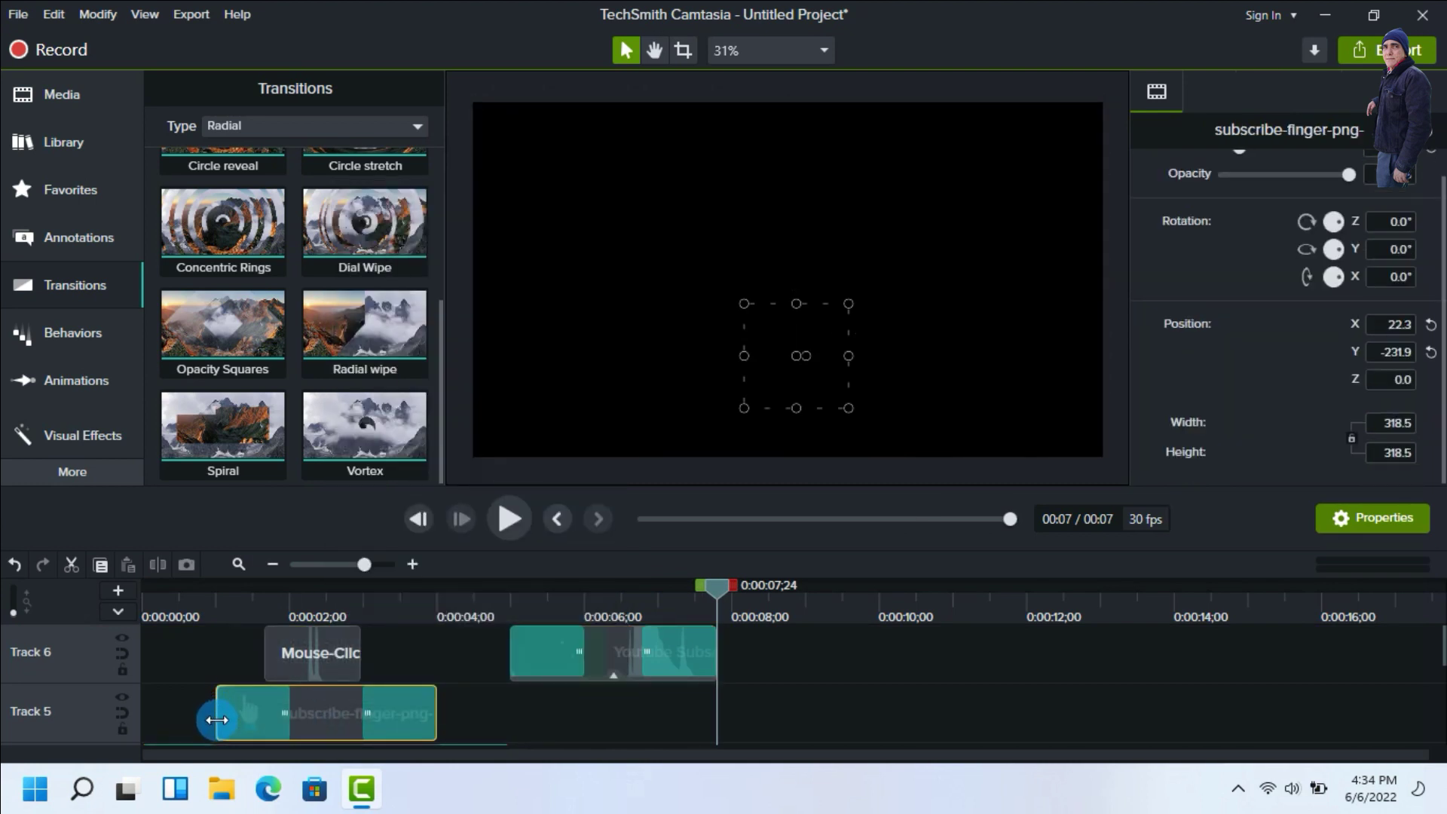
pyautogui.hotkey('ctrl', 'a')
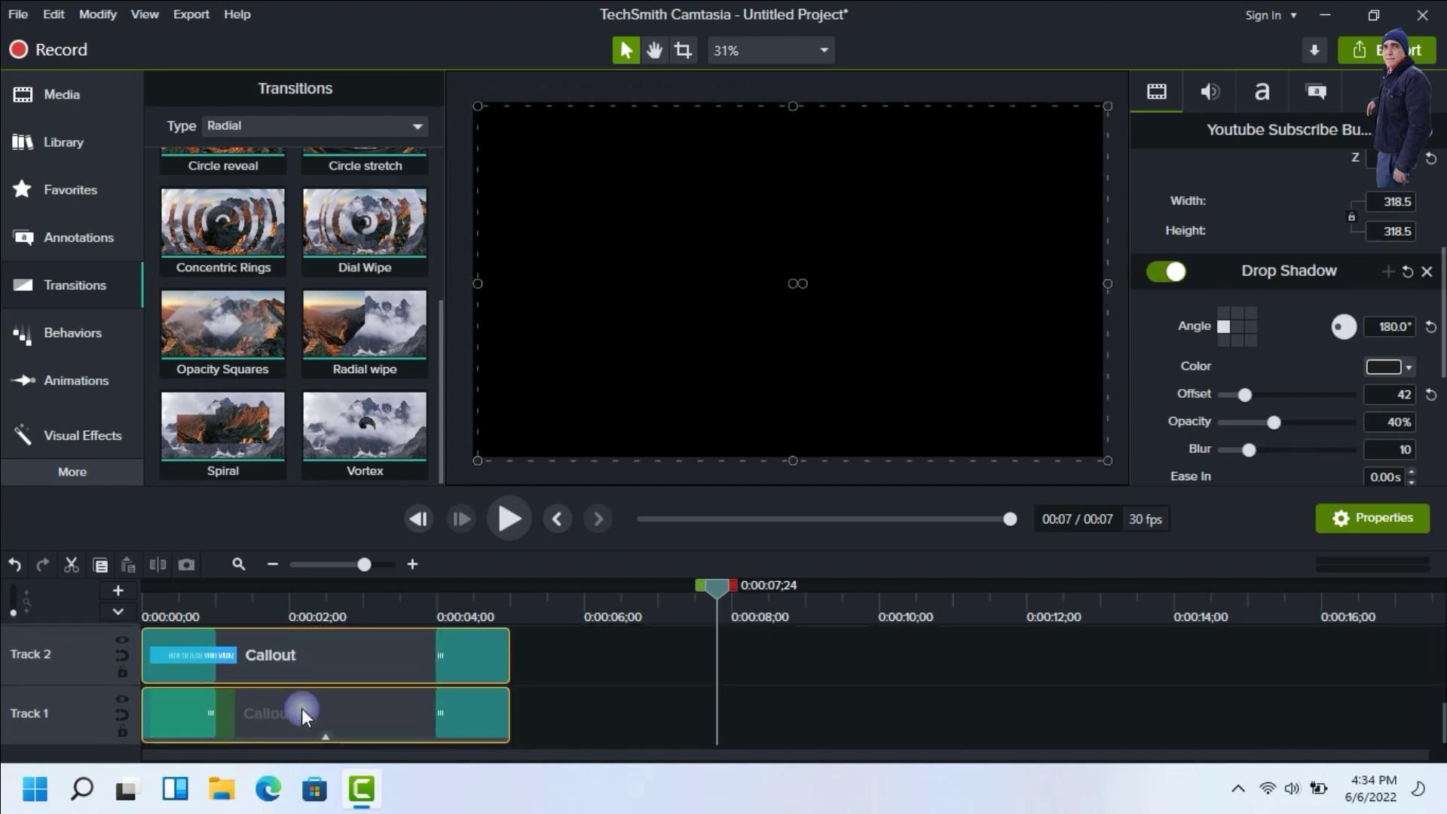
pyautogui.click(302, 712)
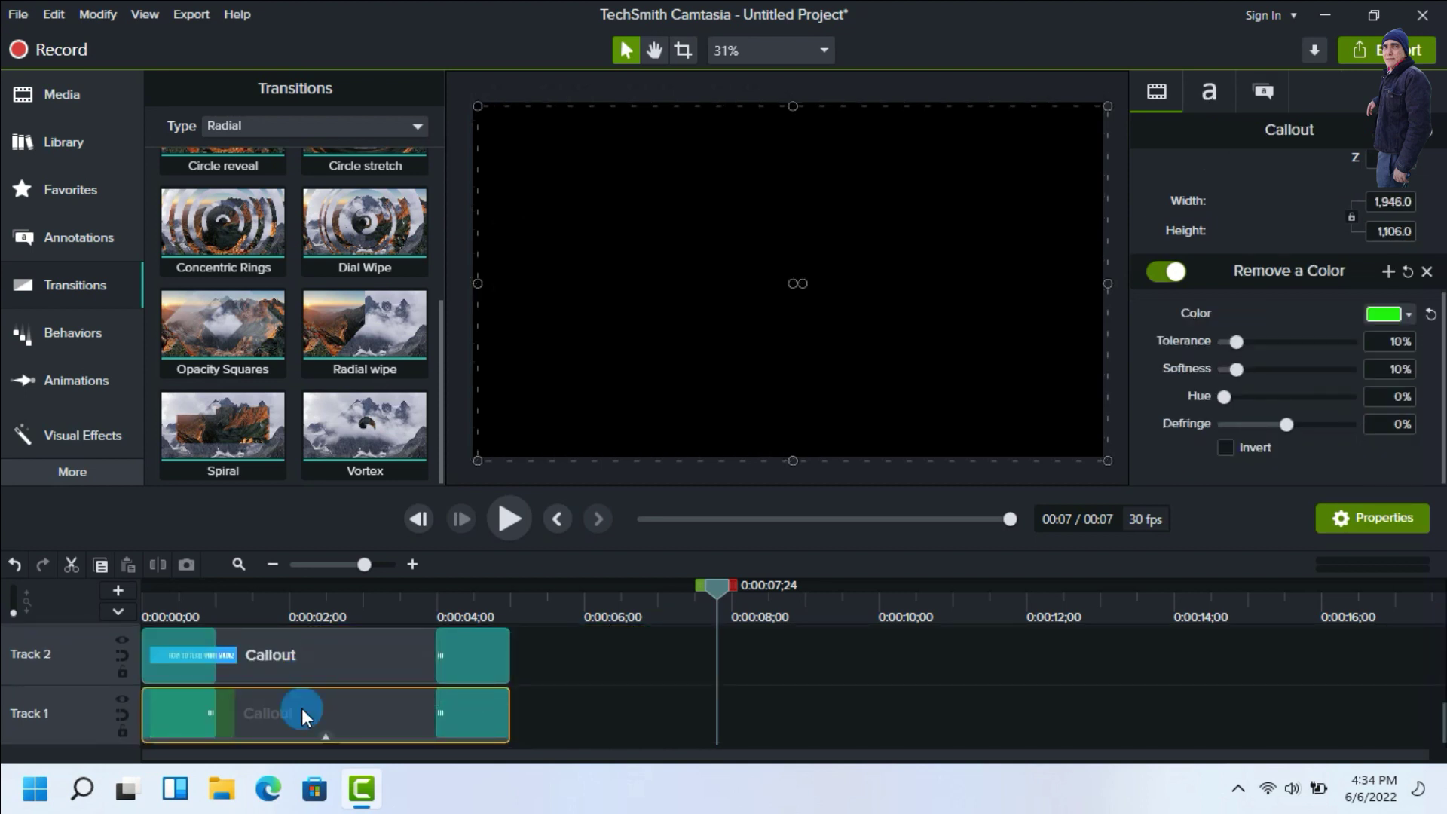
pyautogui.hotkey('ctrl', 'a')
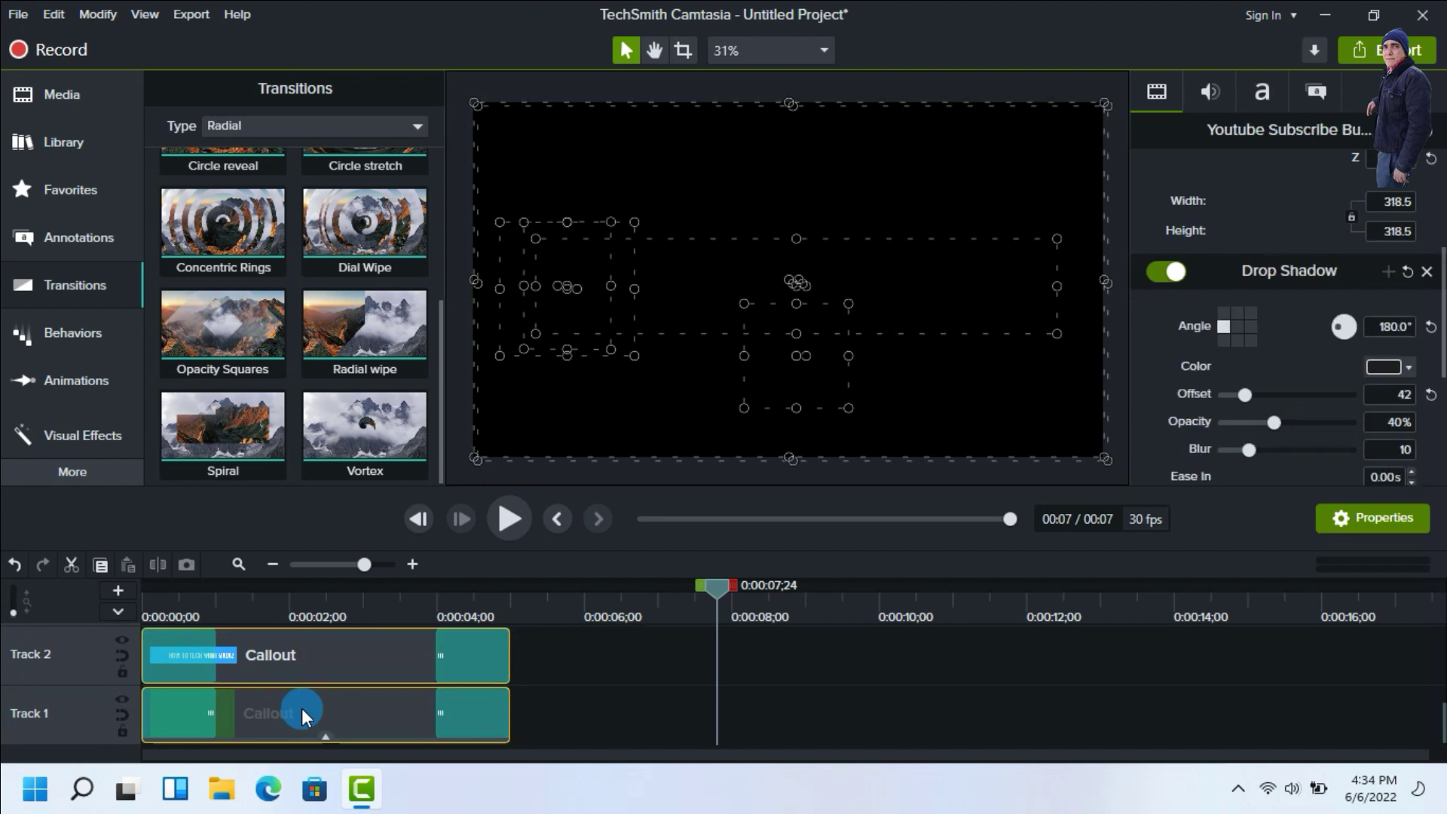
pyautogui.rightClick(301, 707)
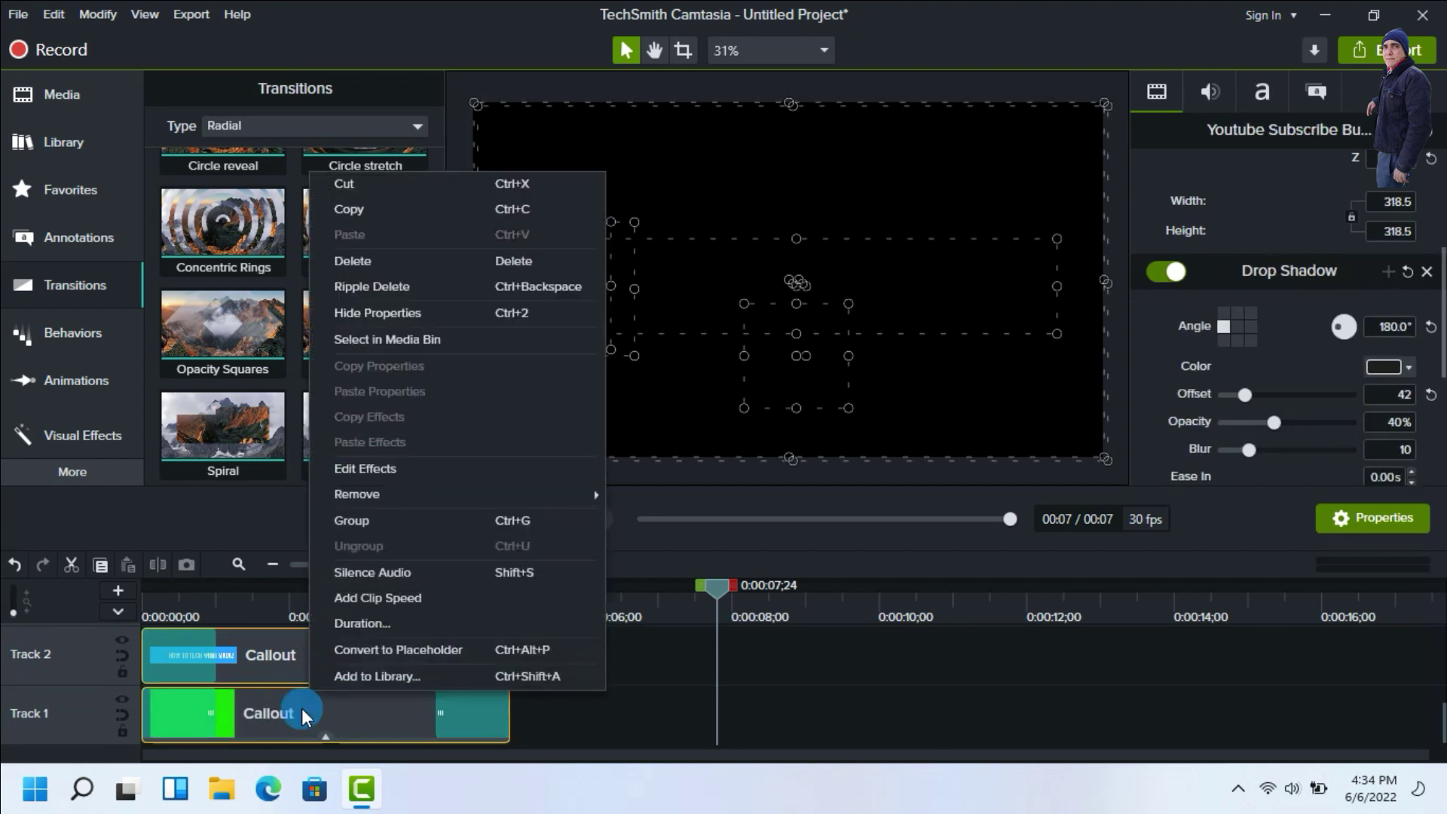
pyautogui.click(360, 528)
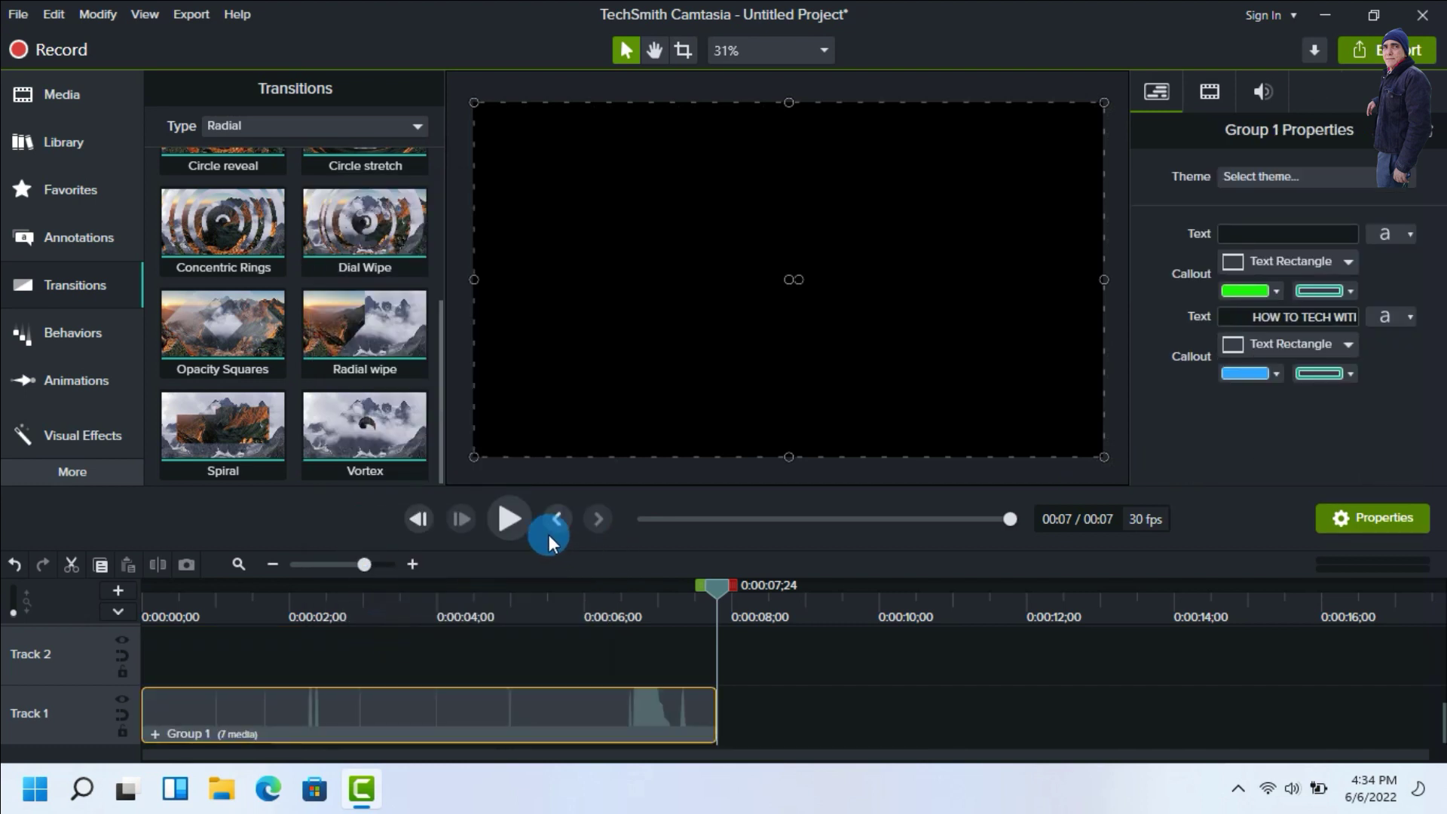
# Play the group through, save it to the Default library as Group 1 with Use Canvas Size, and open the saved asset.
pyautogui.click(504, 518)
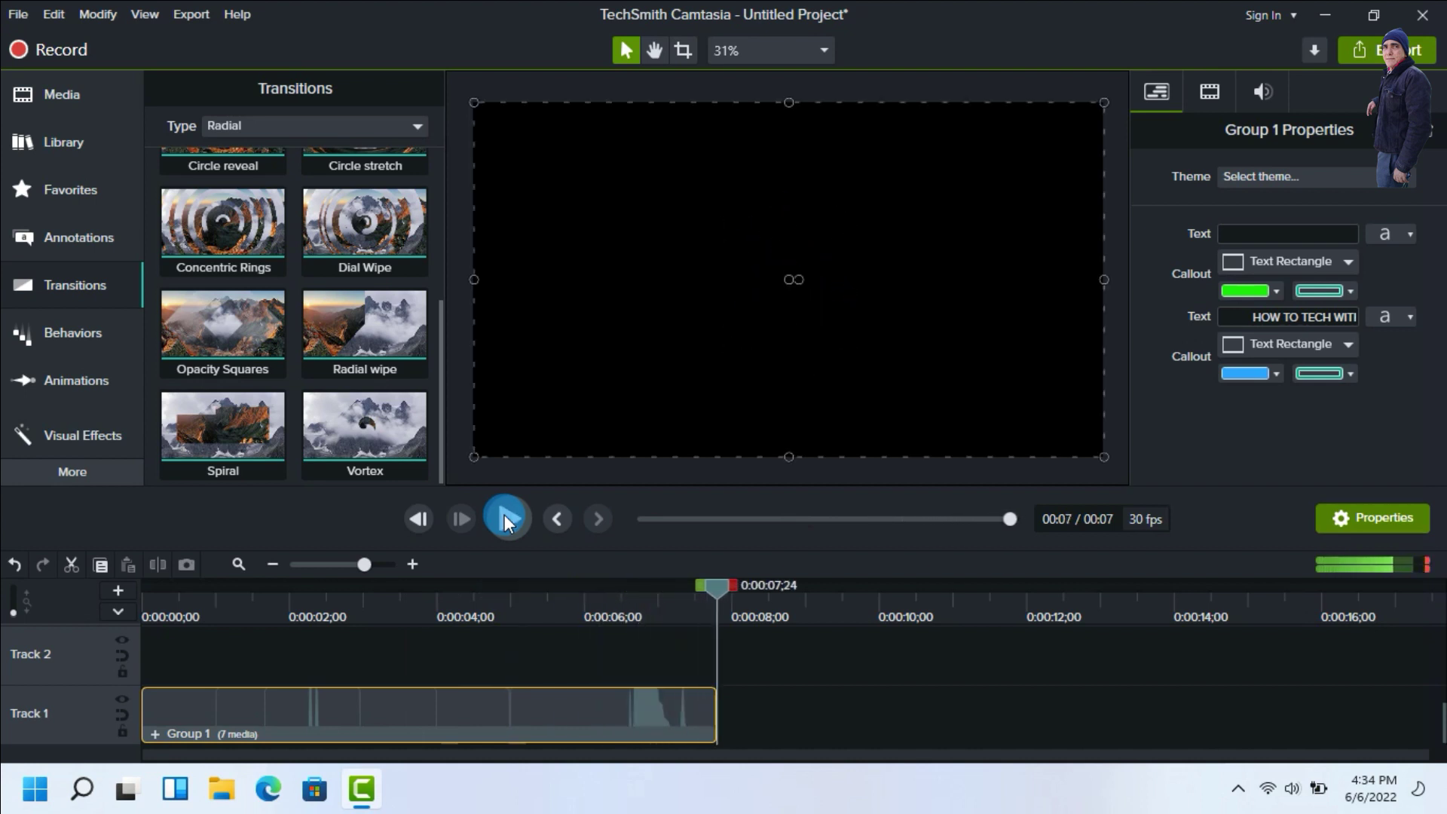
pyautogui.rightClick(454, 712)
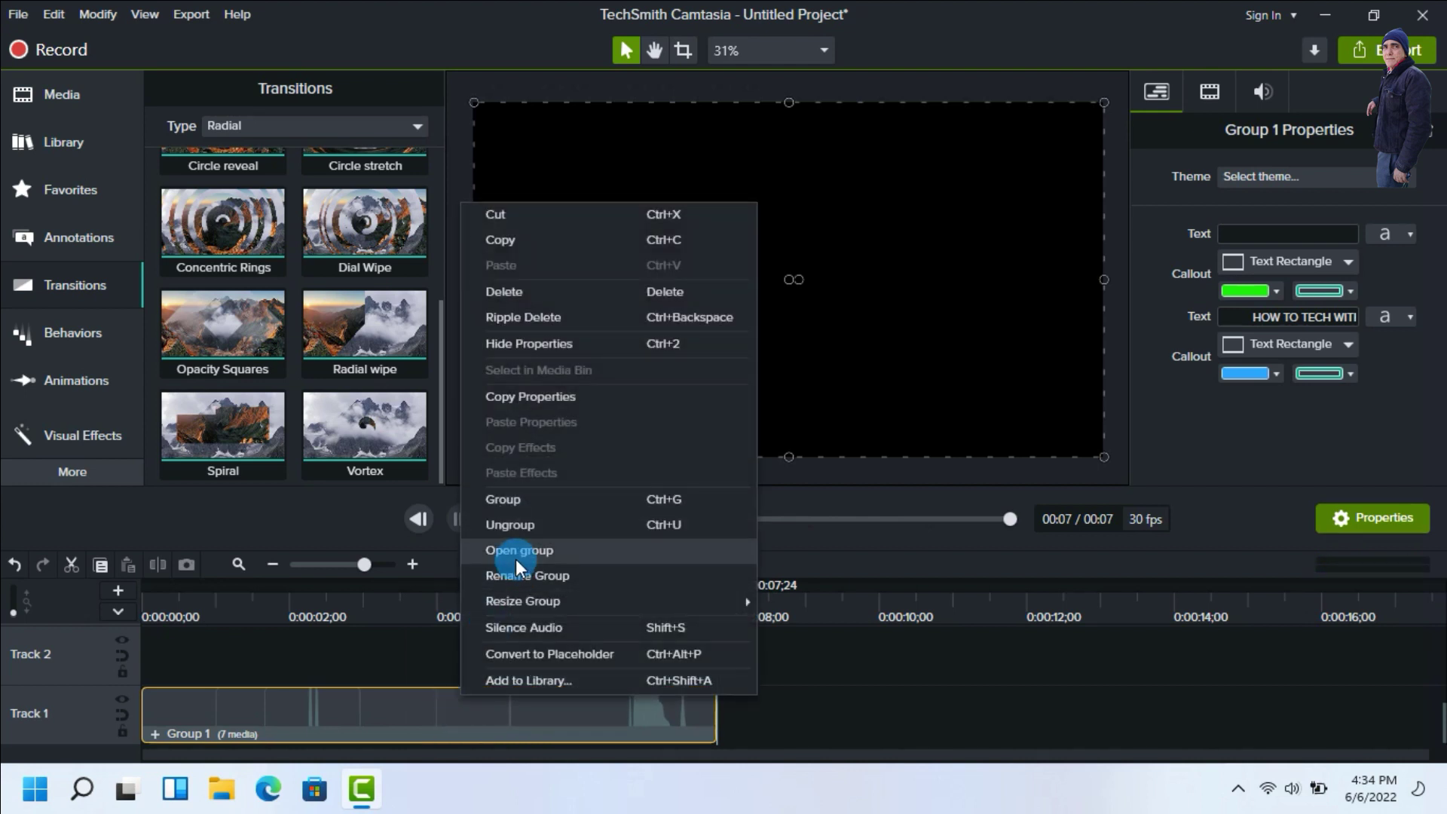
pyautogui.click(529, 679)
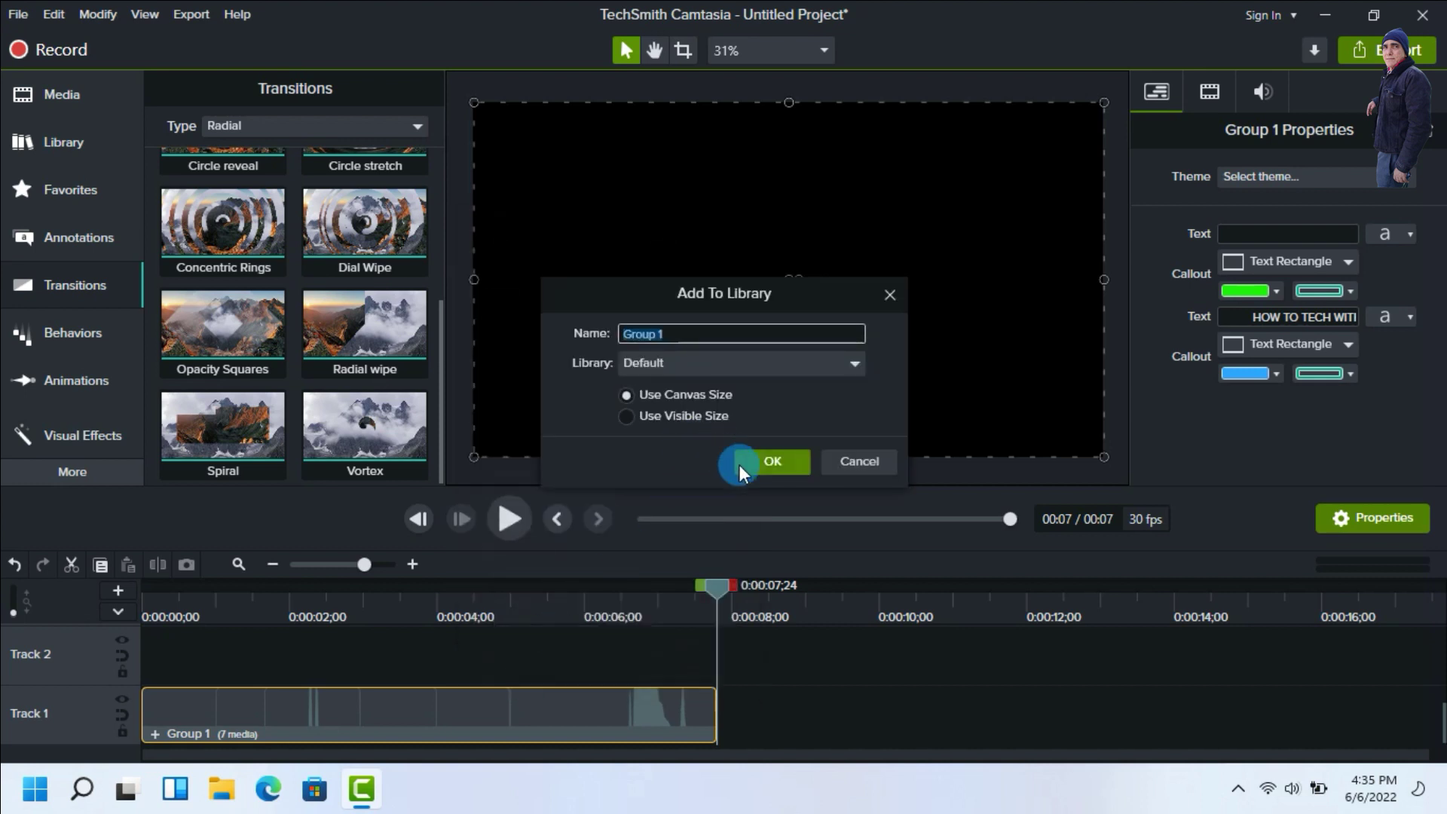
pyautogui.click(783, 462)
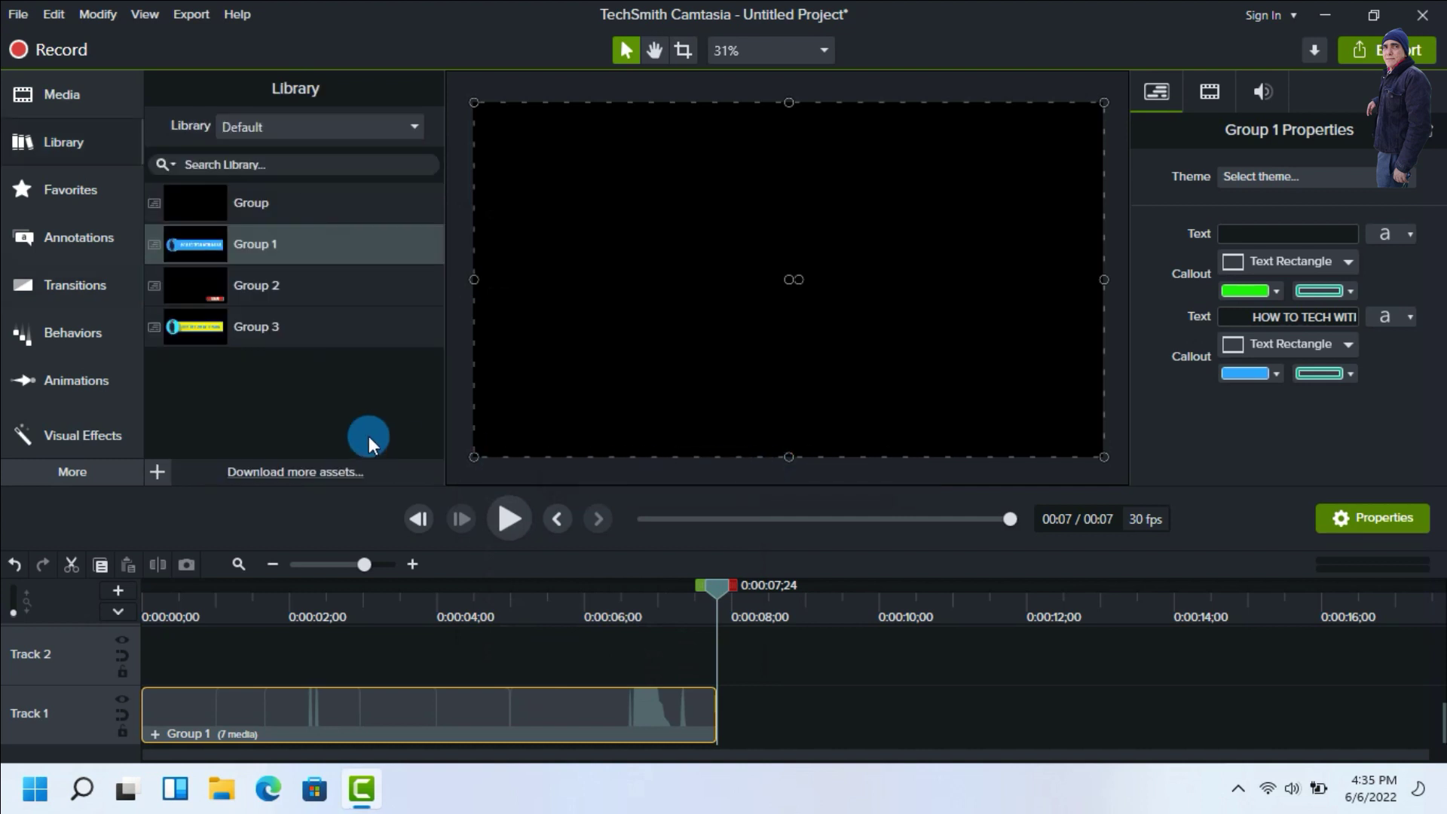
pyautogui.doubleClick(333, 245)
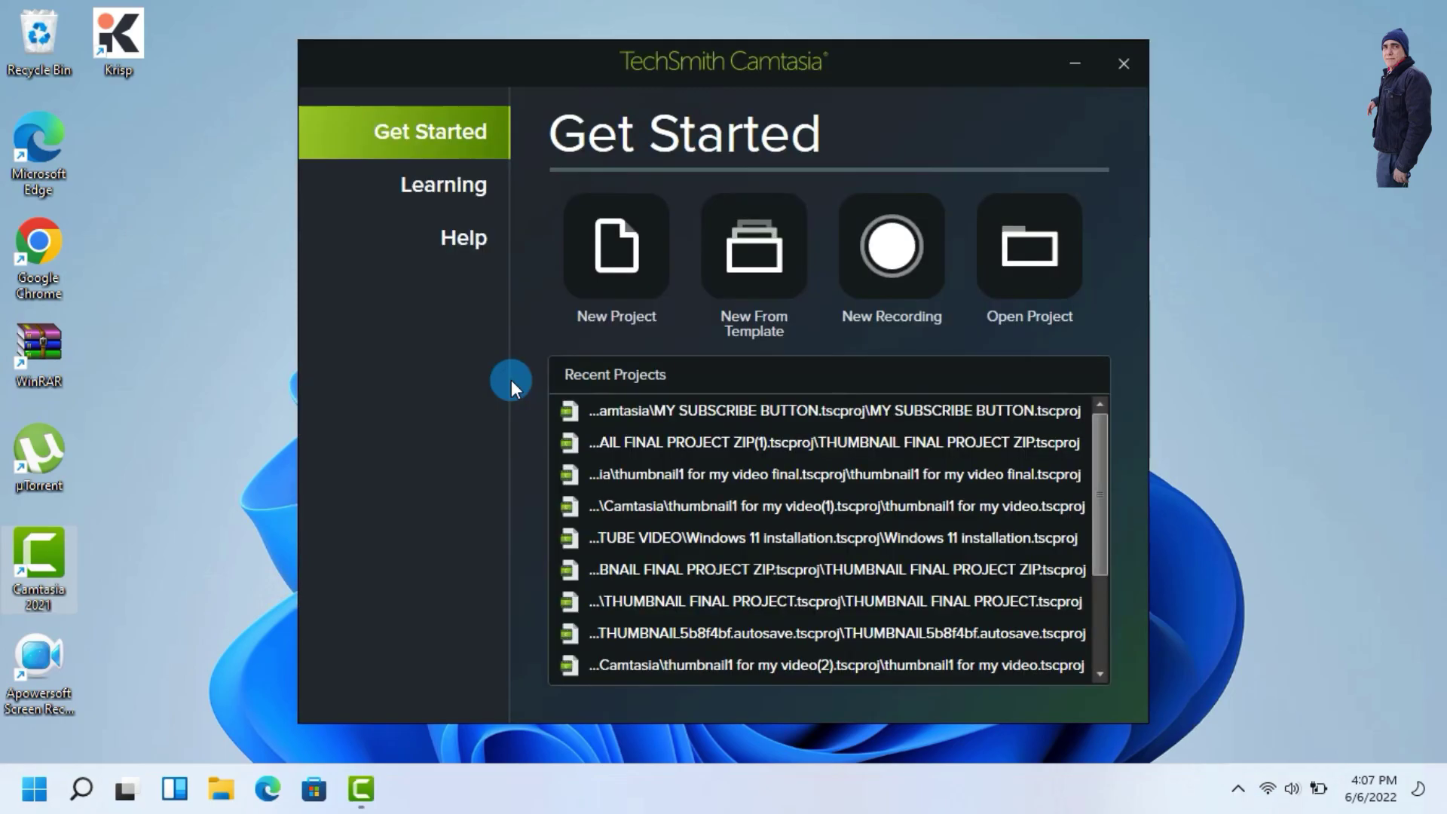
pyautogui.click(600, 273)
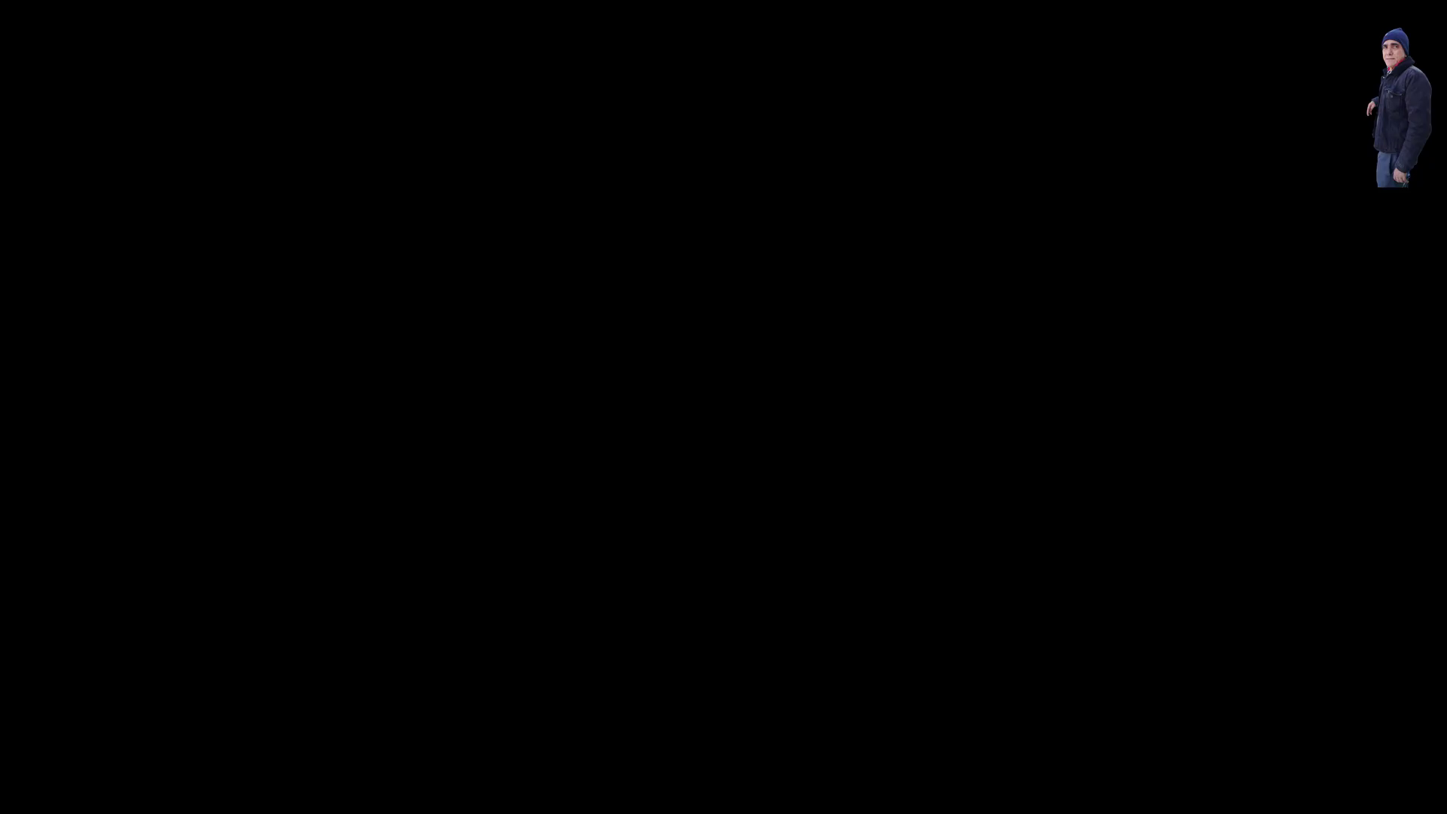